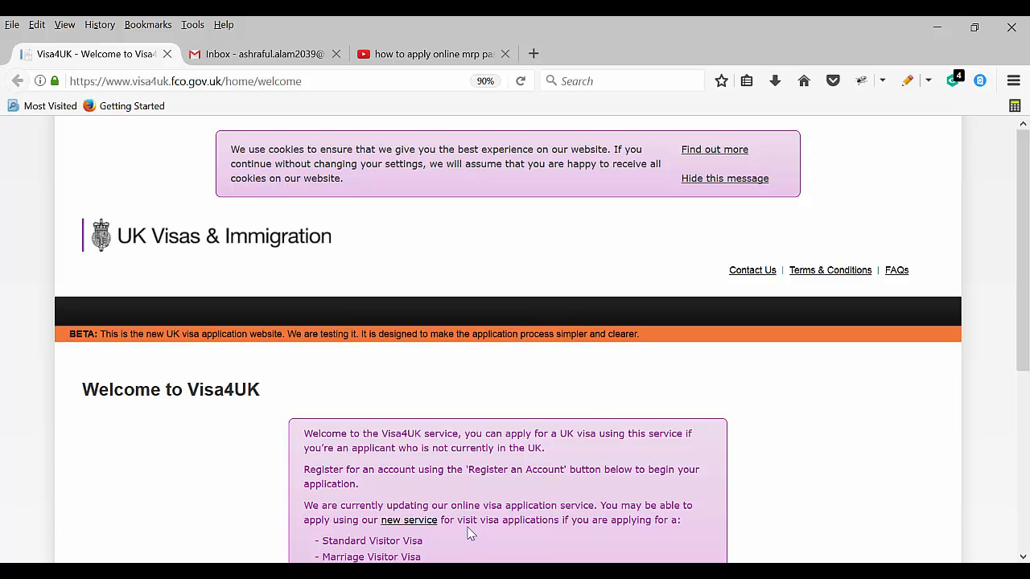
# Open the 'How to fill up MRP application form' tutorial and copy its passport form PDF link
pyautogui.click(446, 54)
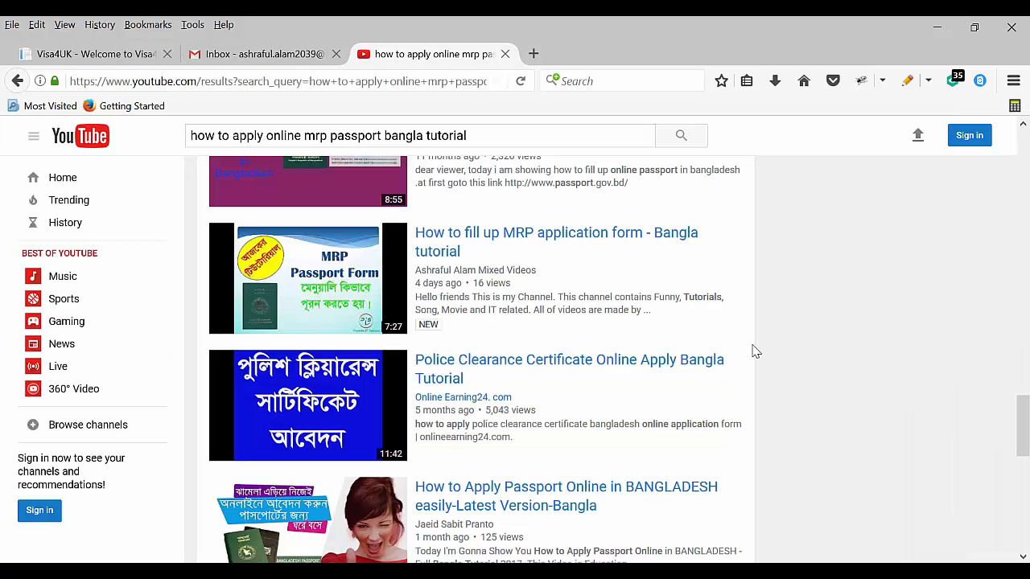
pyautogui.scroll(2, 434, 338)
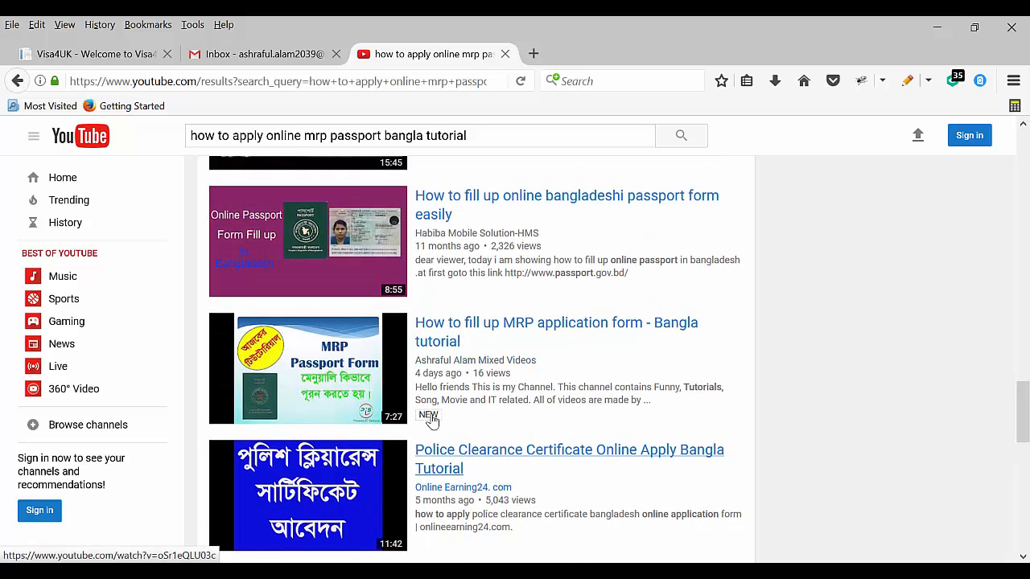
pyautogui.click(356, 368)
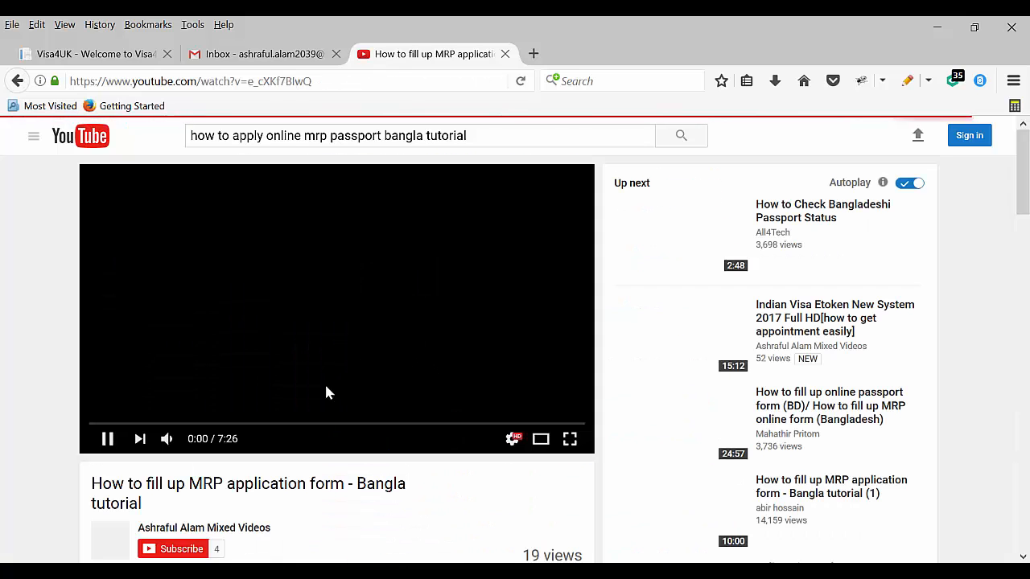
pyautogui.scroll(-2, 215, 455)
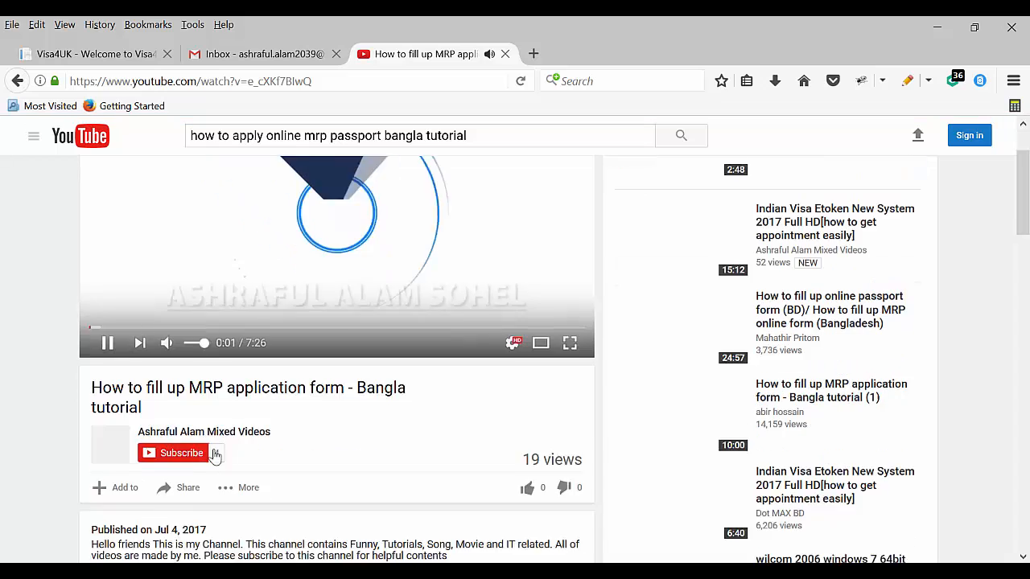
pyautogui.scroll(-2, 215, 455)
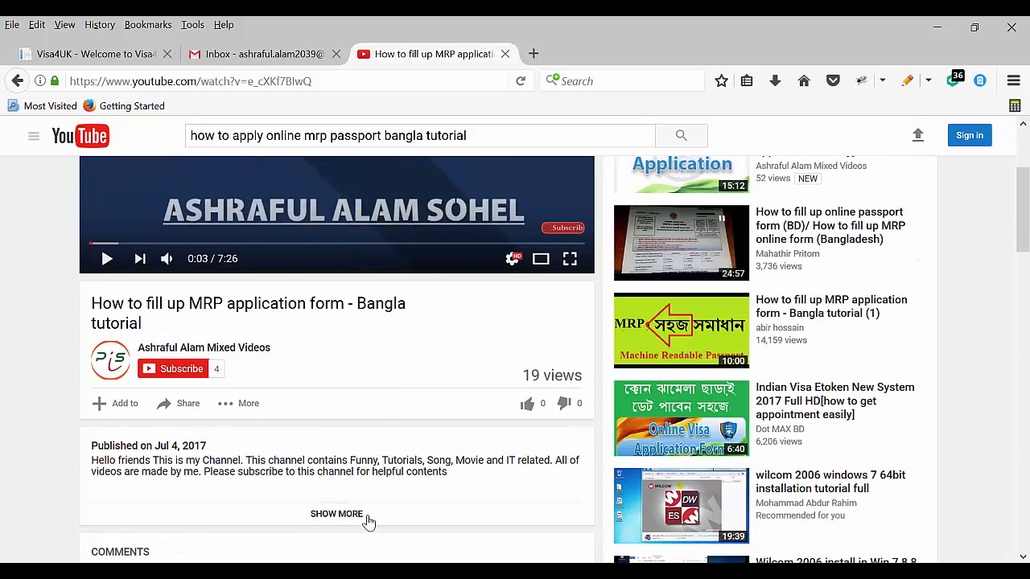
pyautogui.click(368, 521)
pyautogui.scroll(-4, 110, 294)
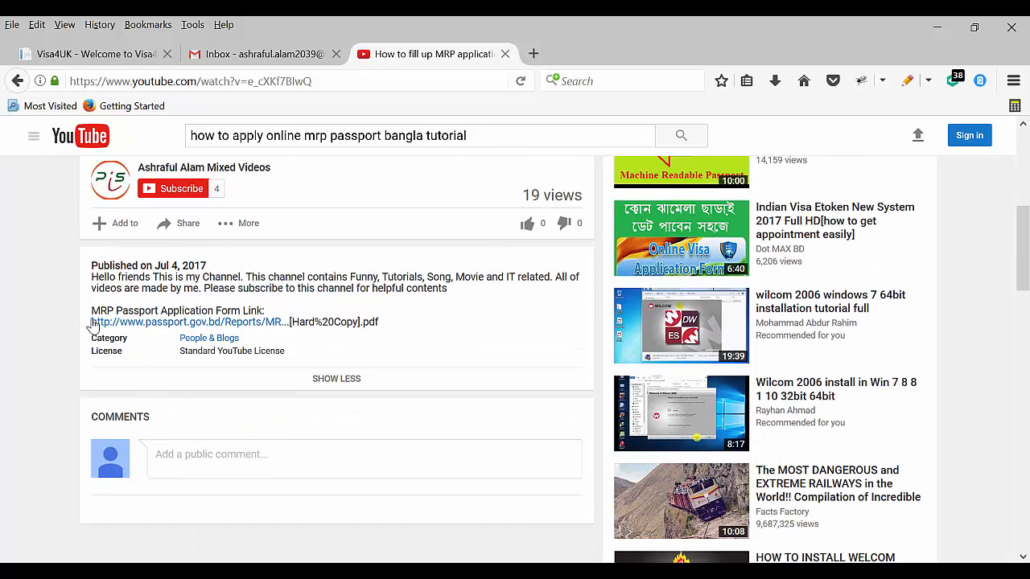
pyautogui.rightClick(159, 322)
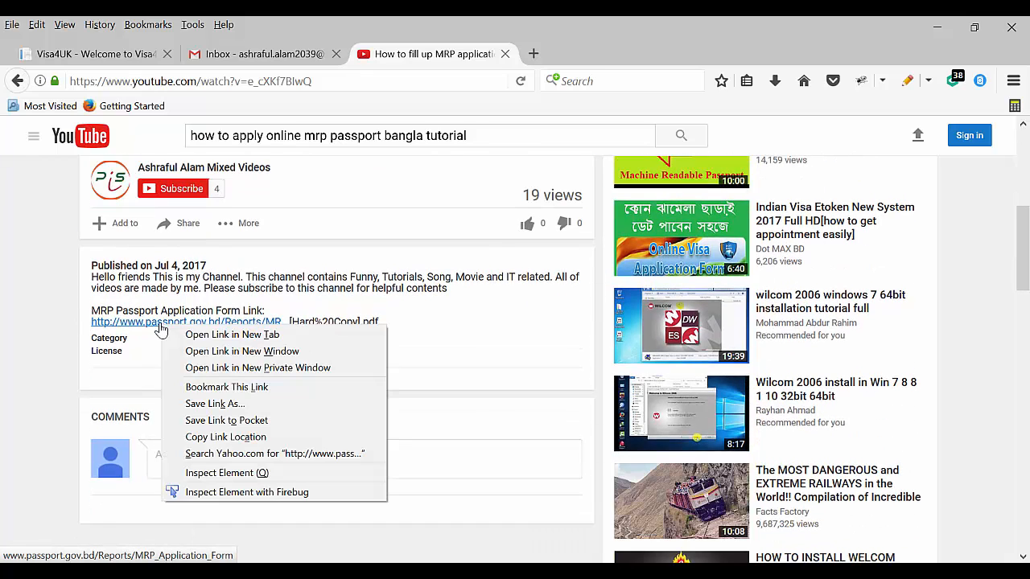
pyautogui.click(220, 436)
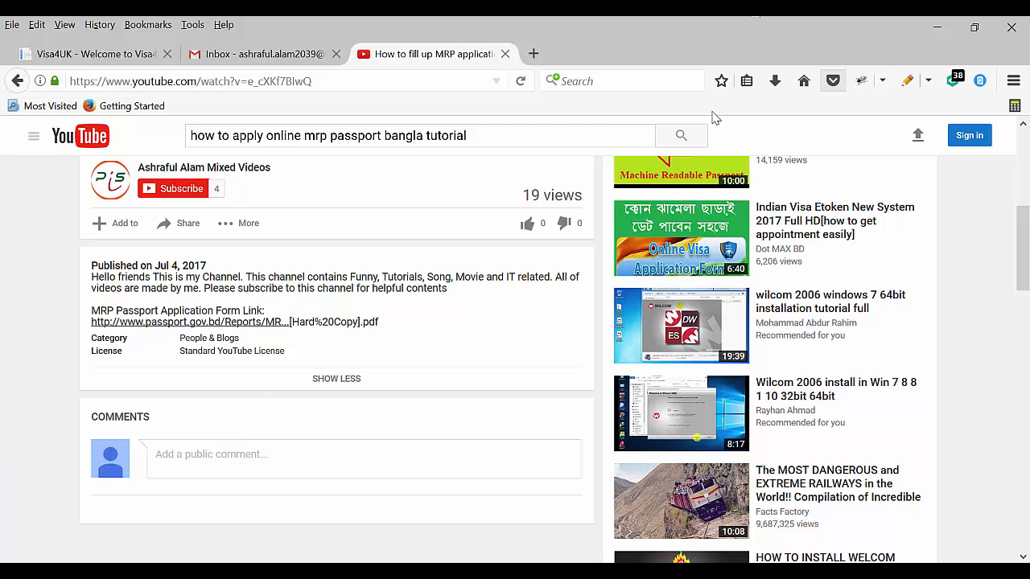
# Close YouTube and open the Visa4UK account registration form
pyautogui.click(505, 54)
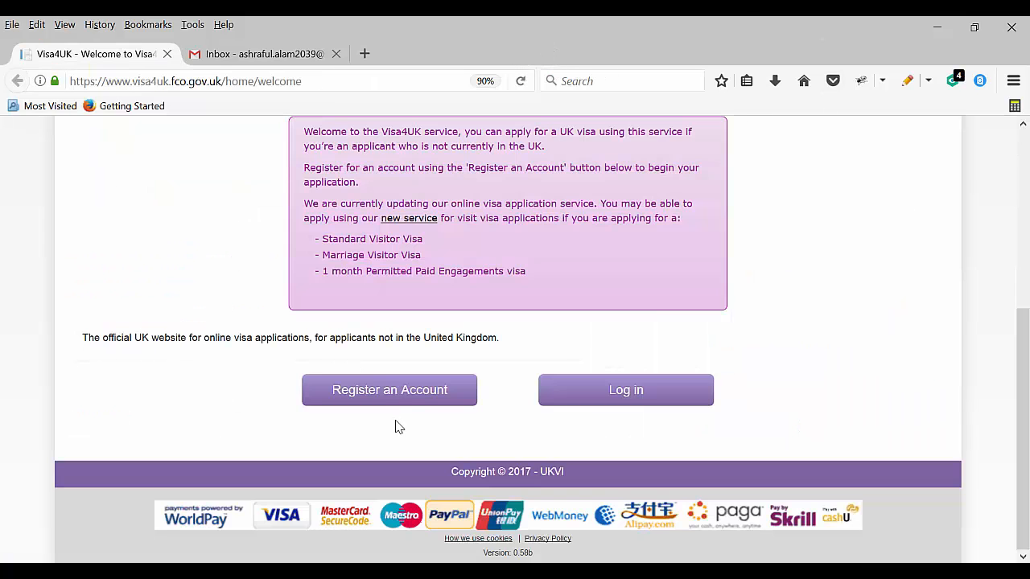
pyautogui.click(427, 395)
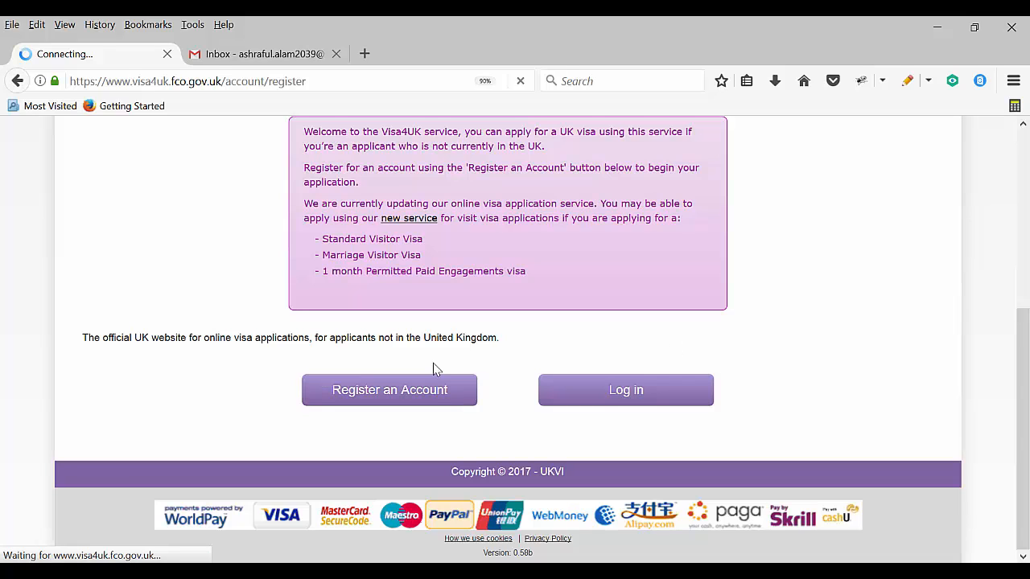
pyautogui.scroll(-5, 418, 380)
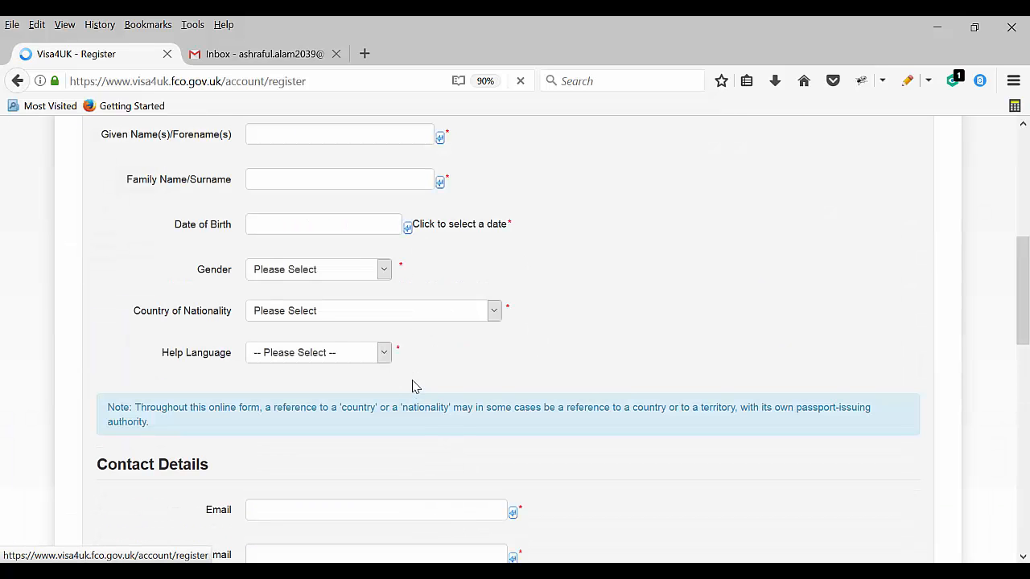
pyautogui.scroll(2, 397, 346)
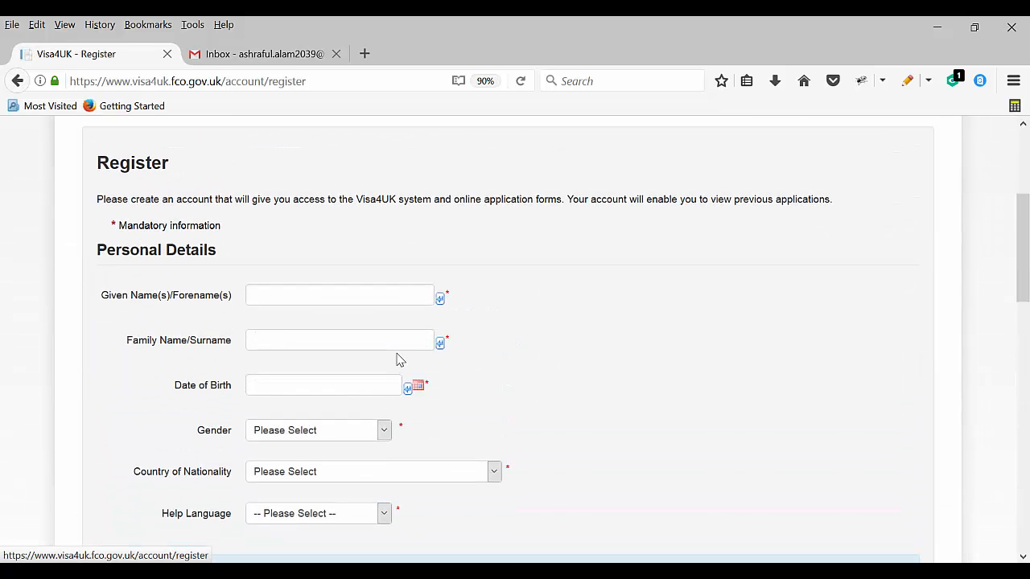
# Enter the applicant's given and family names and date of birth 11/04/1984
pyautogui.click(310, 302)
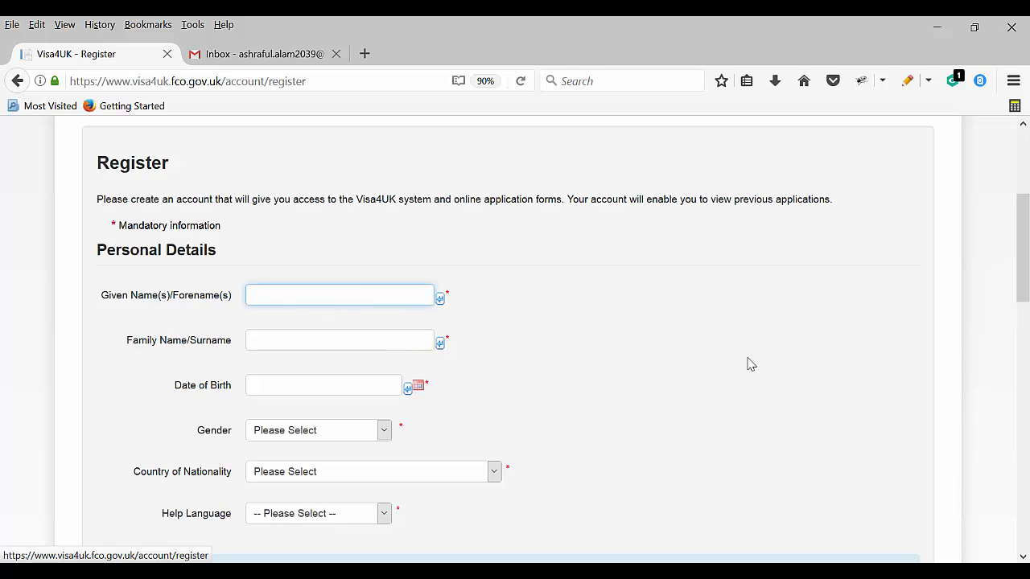
pyautogui.press('Tab')
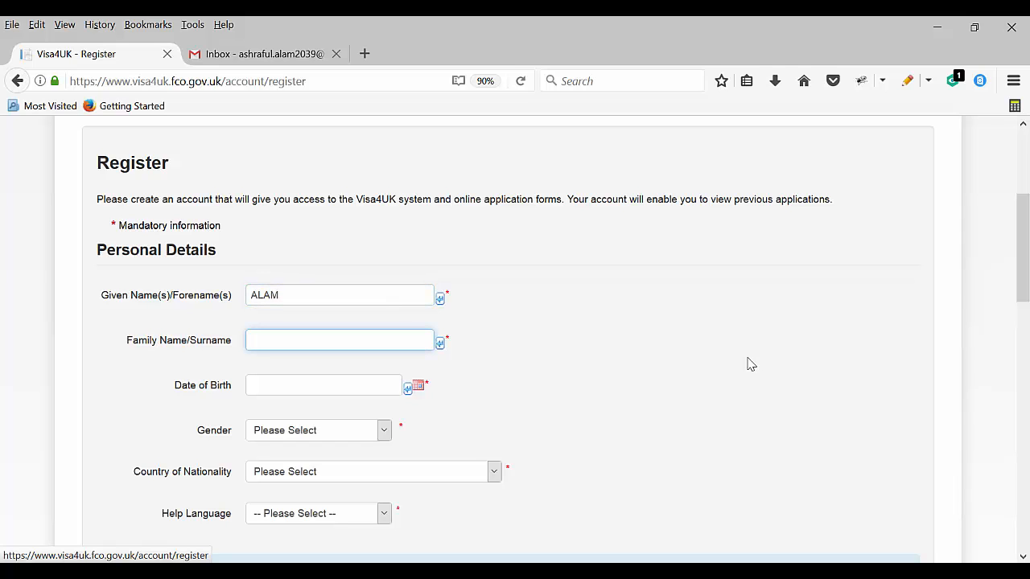
pyautogui.moveTo(306, 295); pyautogui.dragTo(163, 295)
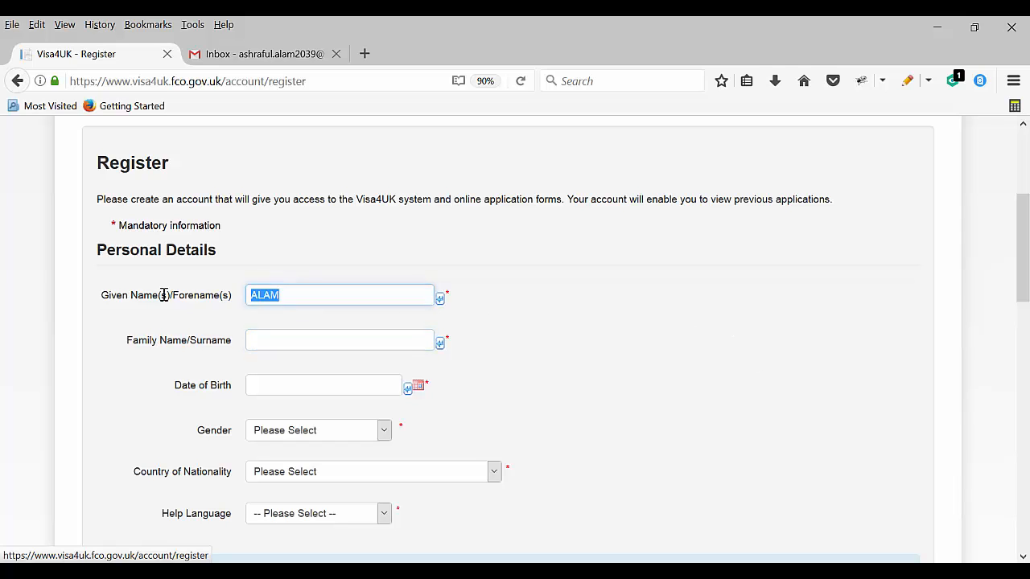
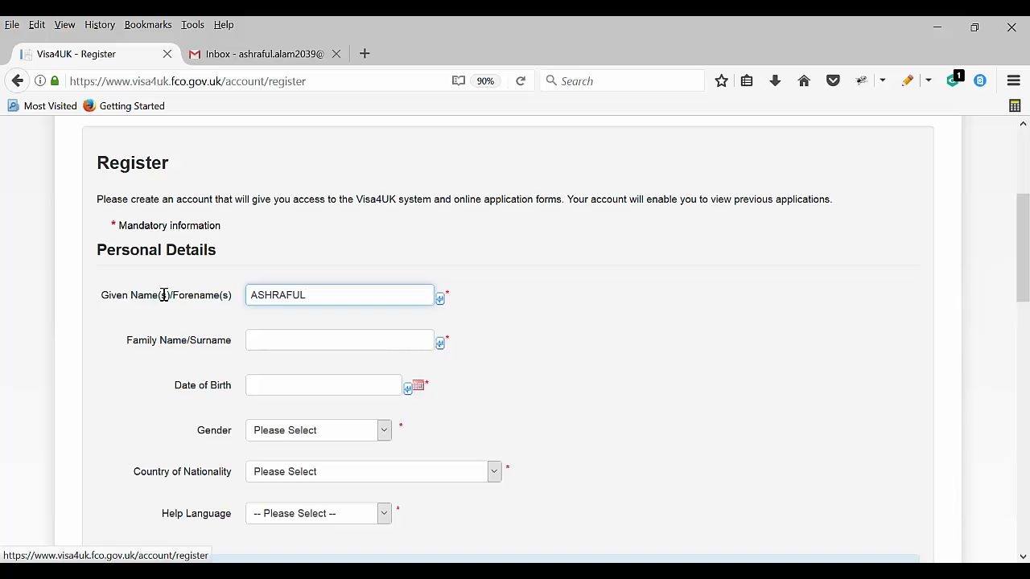
pyautogui.press('Tab')
pyautogui.press('Tab')
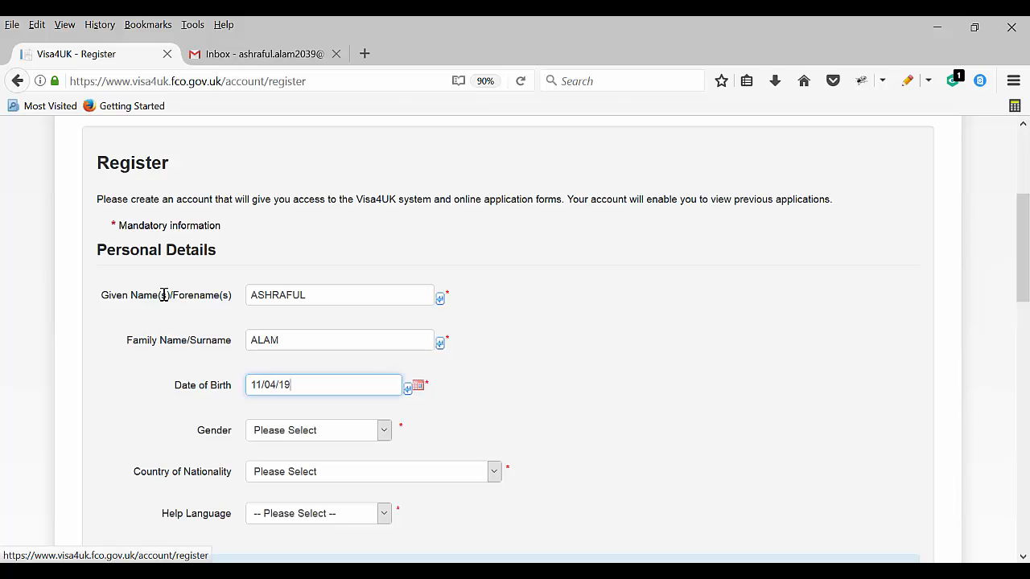
pyautogui.press('Tab')
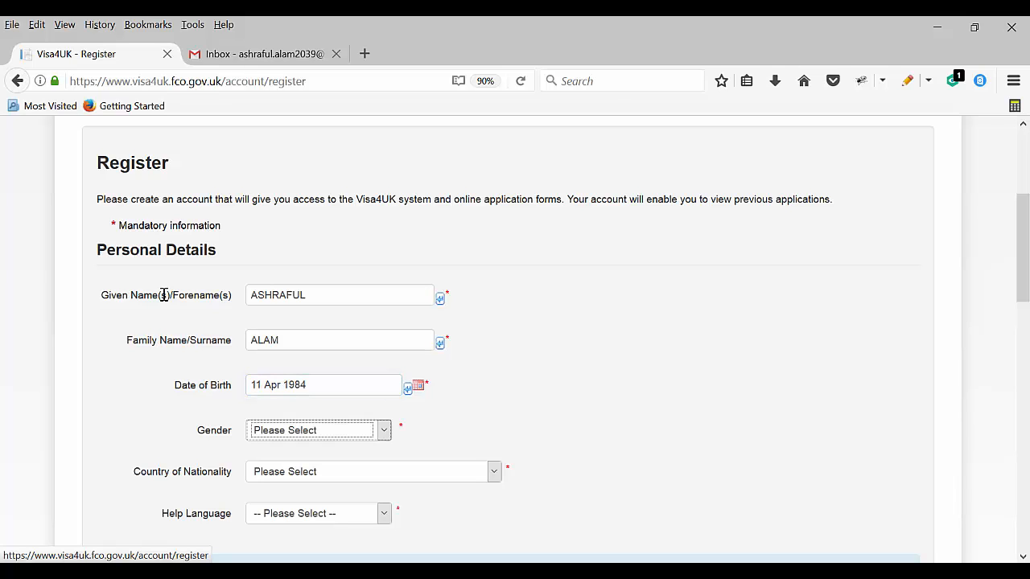
# Set gender Male, nationality BANGLADESH and help language English
pyautogui.press('m')
pyautogui.click(384, 430)
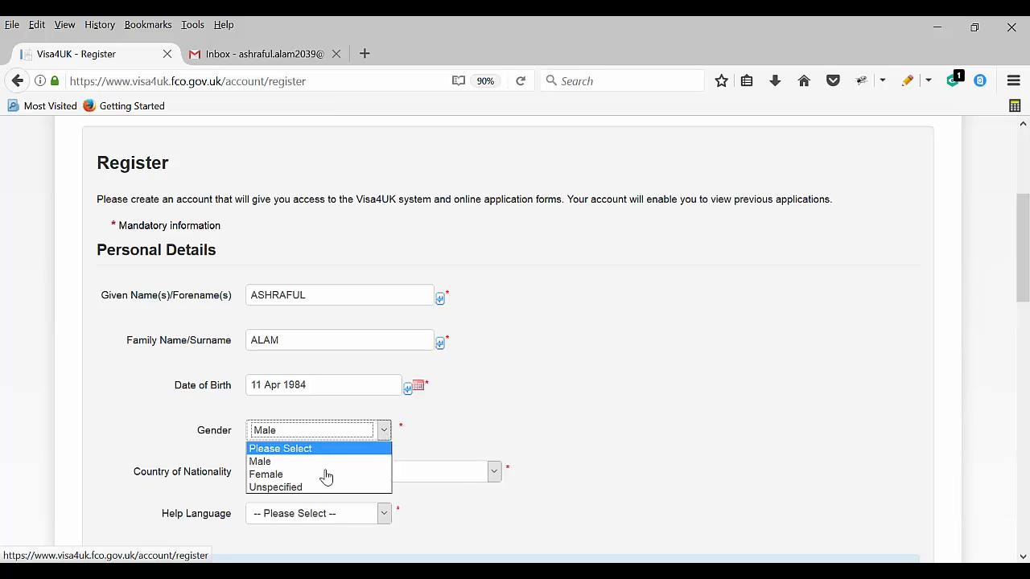
pyautogui.click(547, 421)
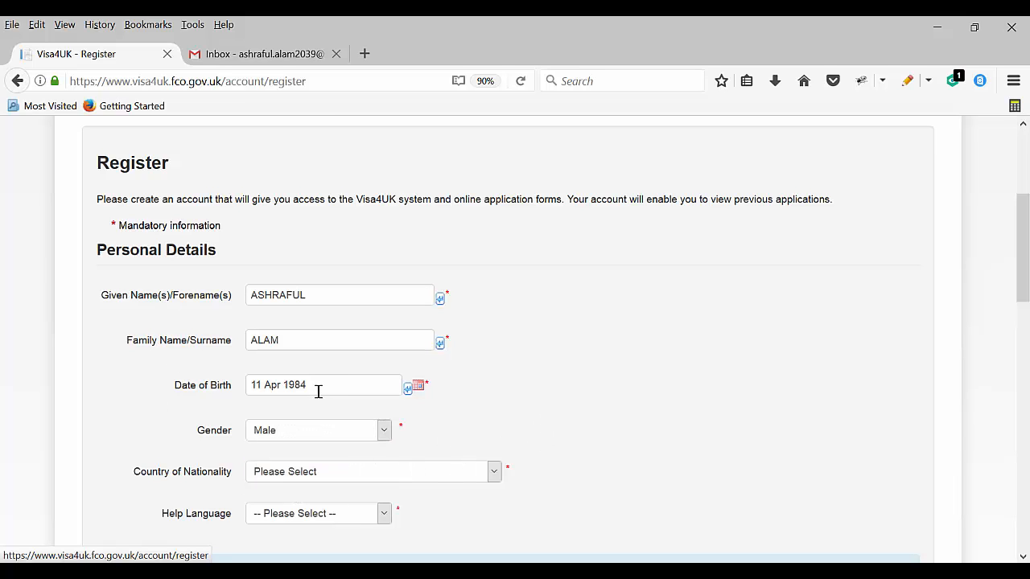
pyautogui.scroll(-4, 320, 395)
pyautogui.click(338, 311)
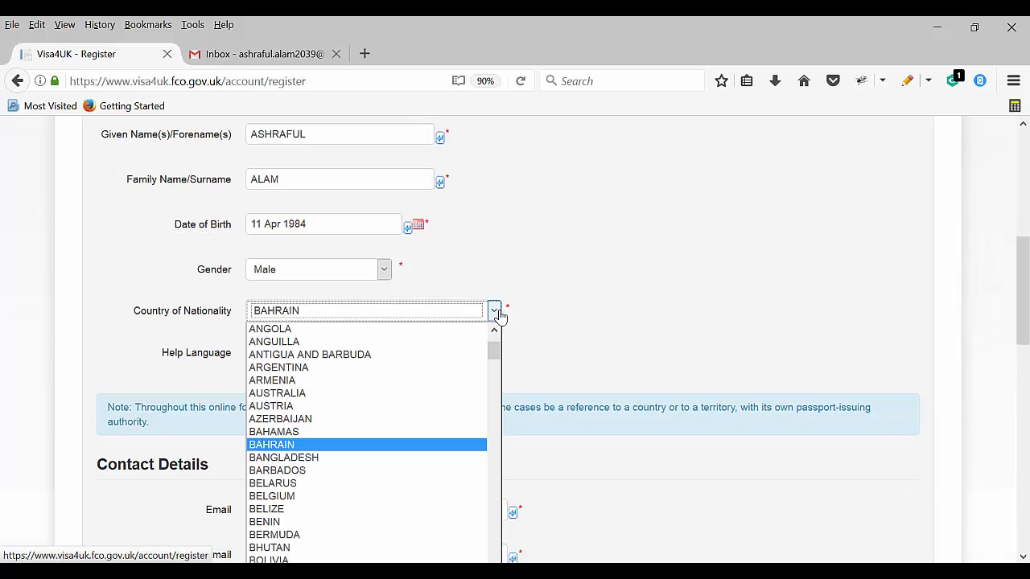
pyautogui.click(311, 460)
pyautogui.click(369, 354)
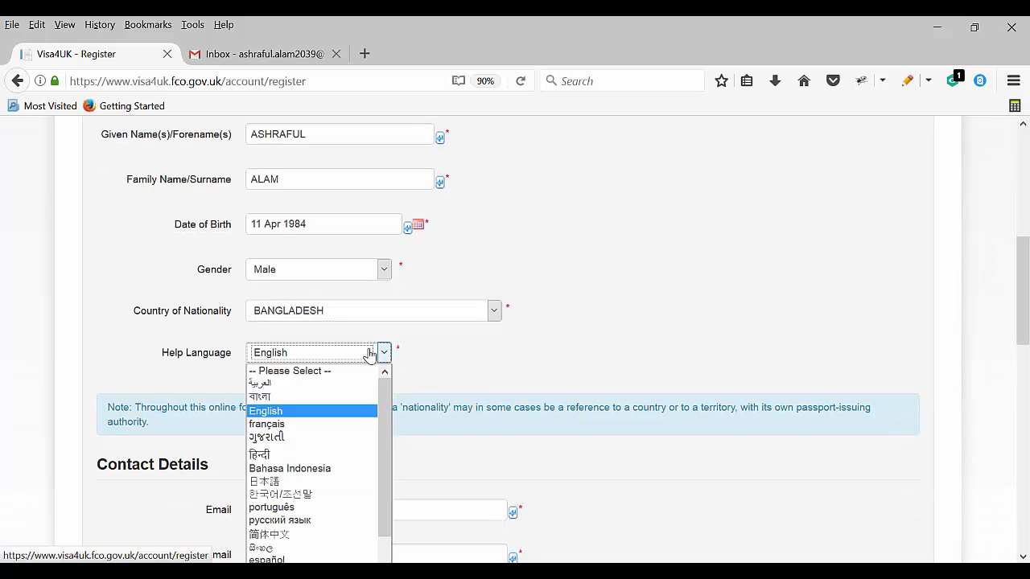
pyautogui.click(285, 412)
pyautogui.scroll(-3, 343, 435)
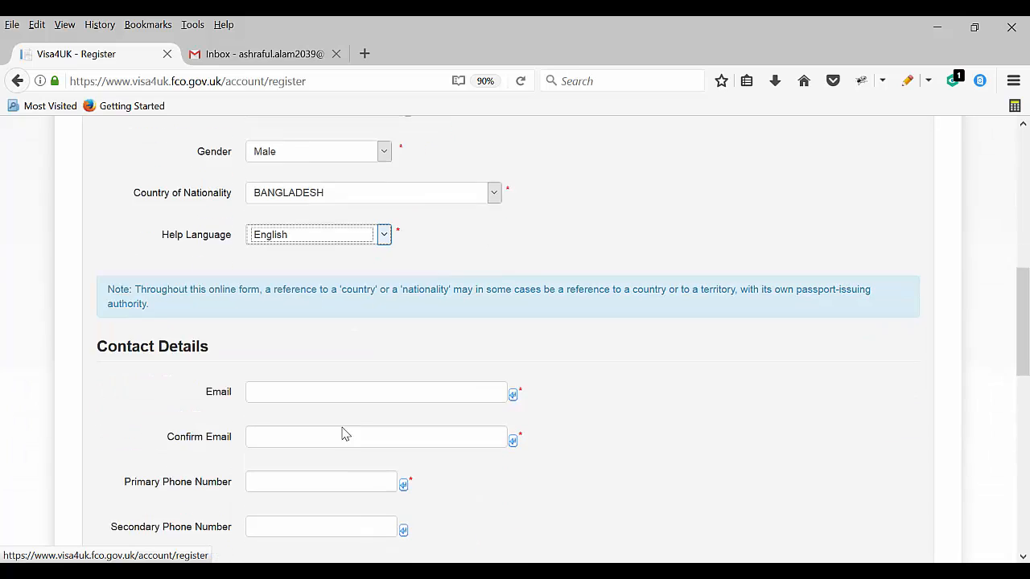
pyautogui.scroll(-1, 342, 434)
# Enter and confirm the applicant's e-mail address, then fill in the primary phone number
pyautogui.click(287, 346)
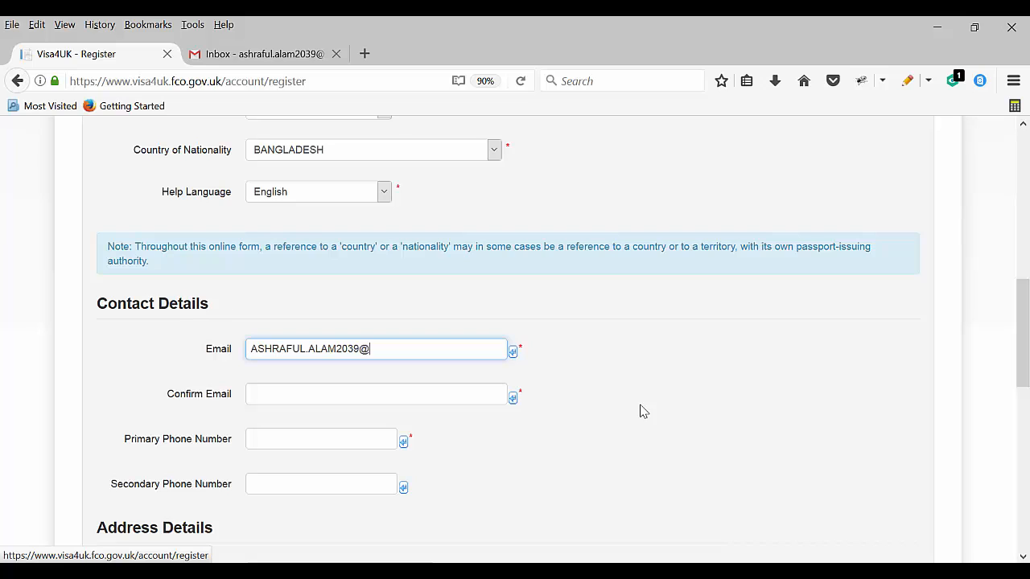
pyautogui.press('Tab')
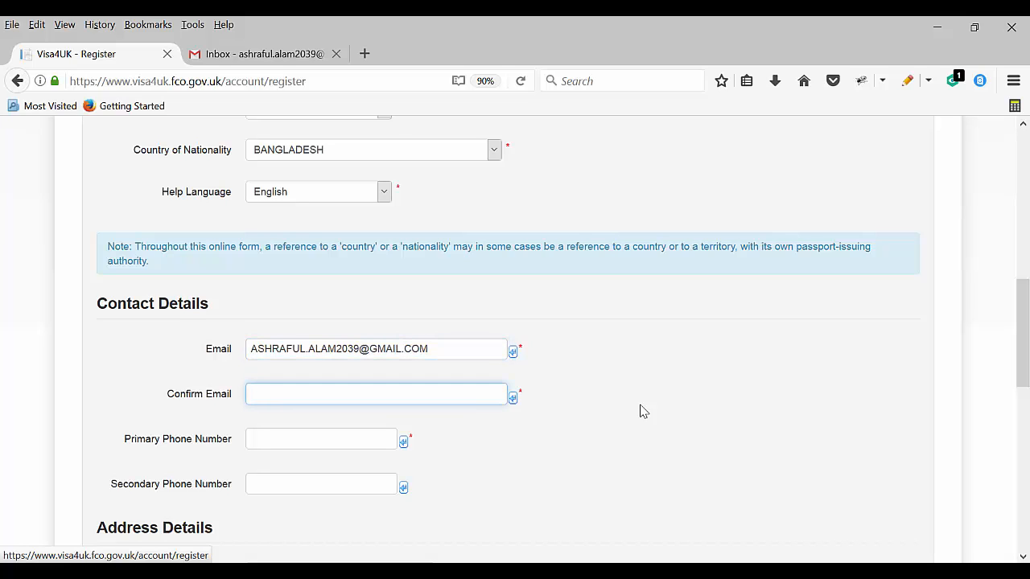
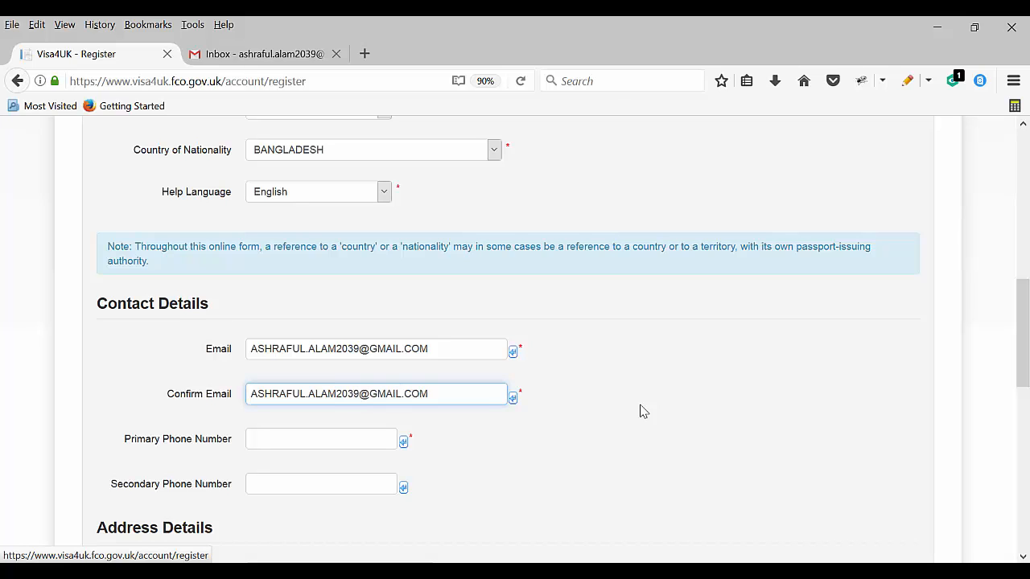
pyautogui.press('Tab')
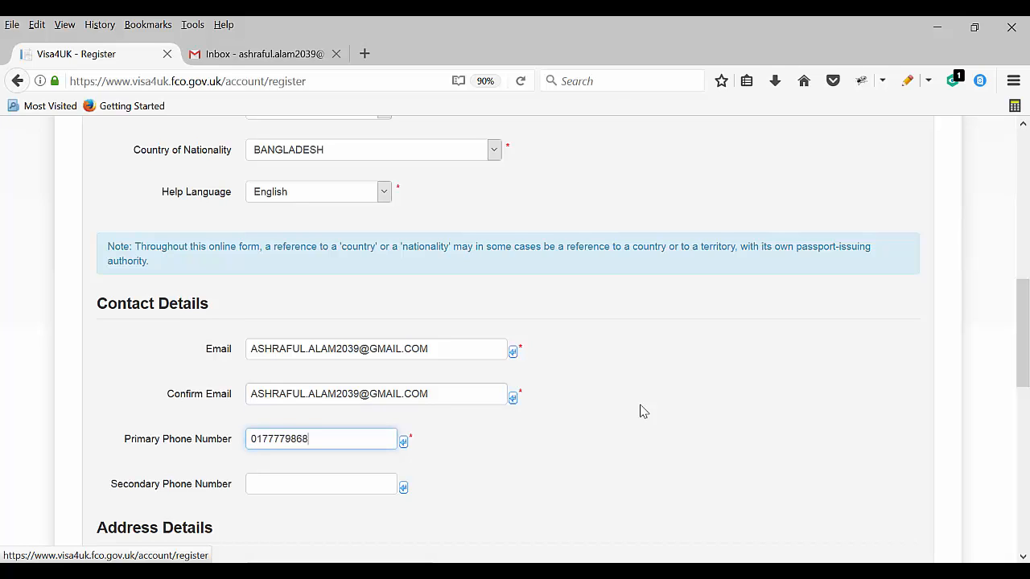
pyautogui.press('Tab')
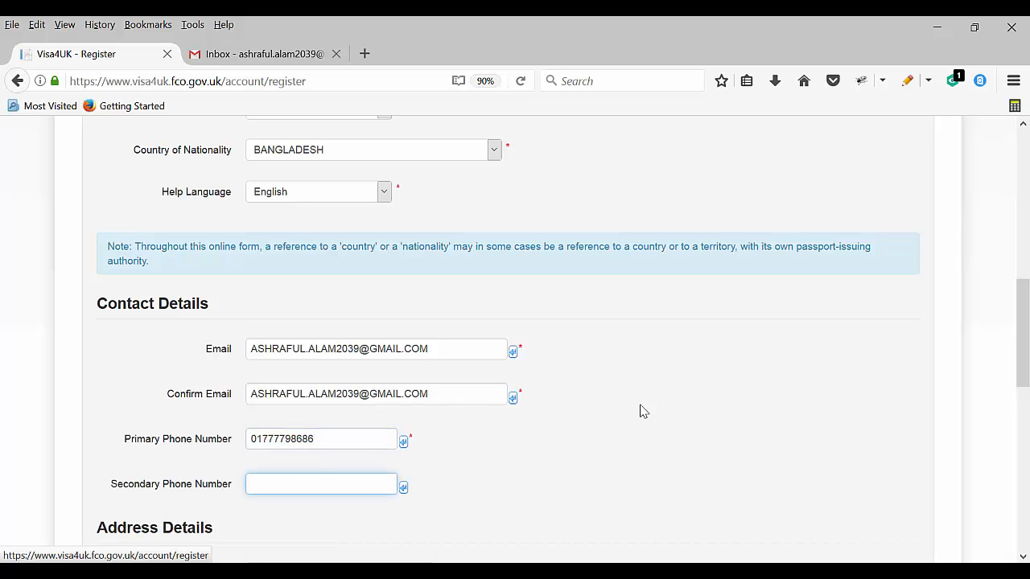
pyautogui.scroll(-3, 204, 457)
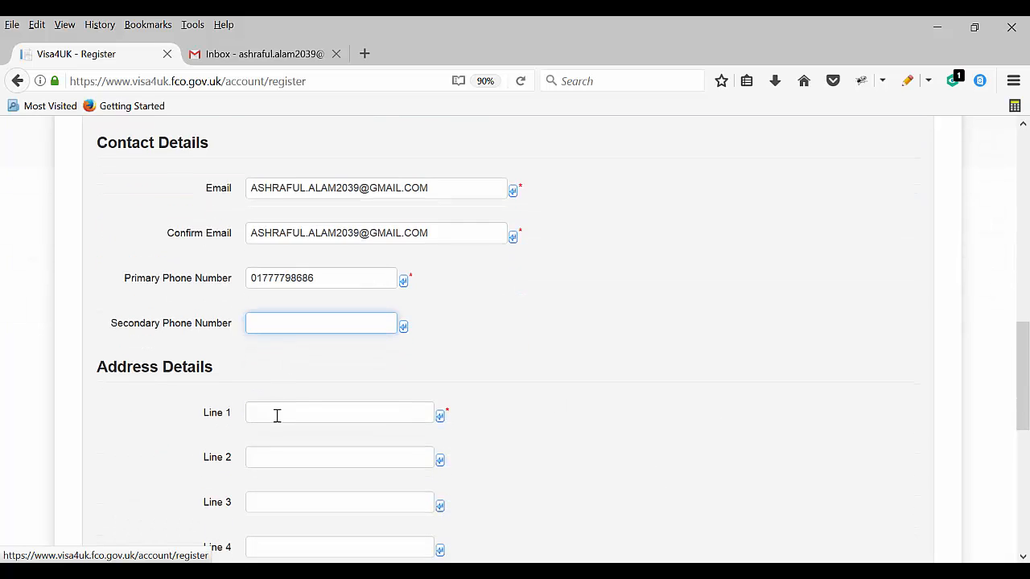
pyautogui.scroll(-3, 273, 402)
pyautogui.click(277, 256)
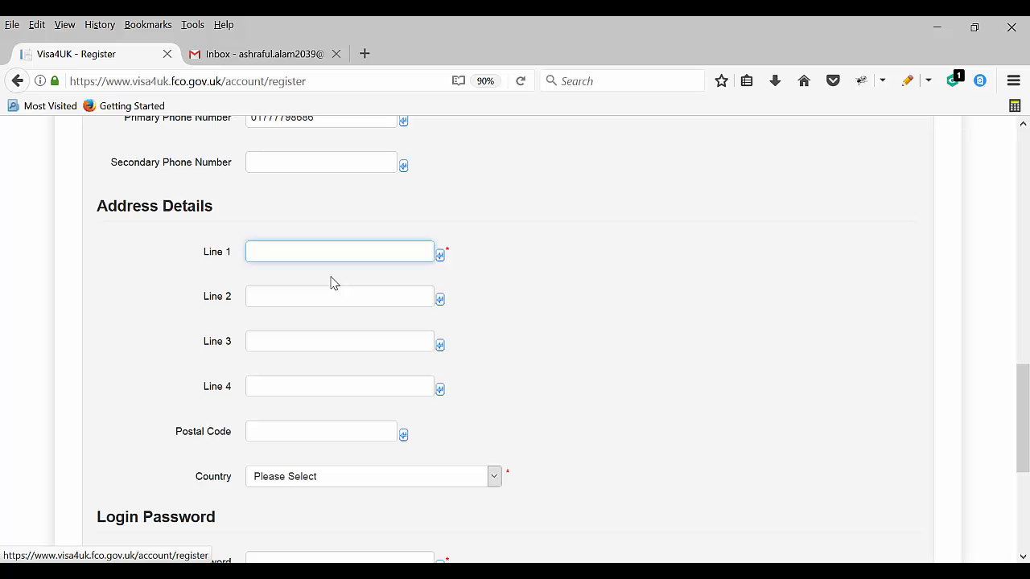
# Fill in the first address line, then re-enter the password and its matching confirmation
pyautogui.write('ban')
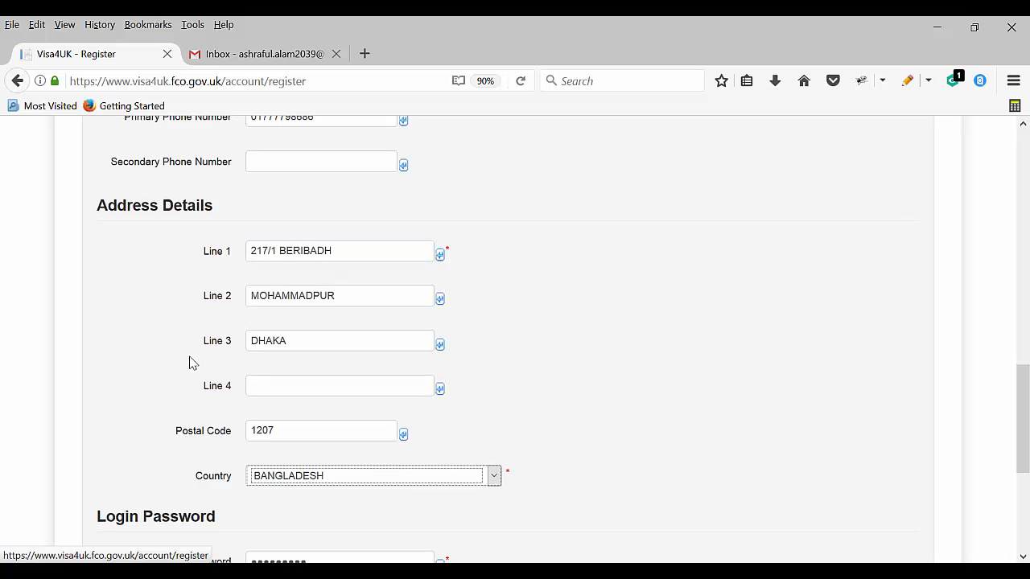
pyautogui.scroll(-3, 288, 366)
pyautogui.click(338, 403)
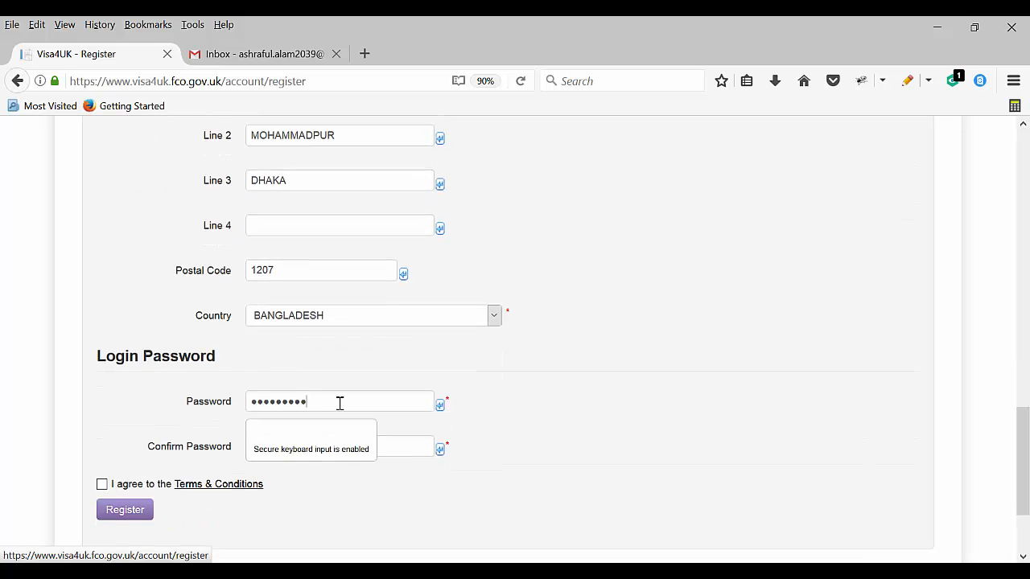
pyautogui.doubleClick(327, 403)
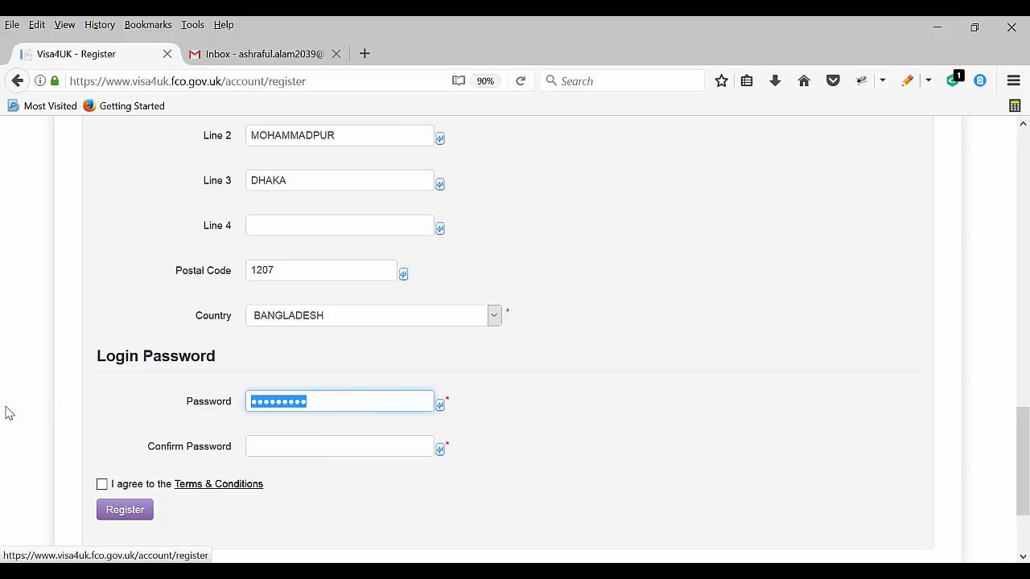
pyautogui.write('a')
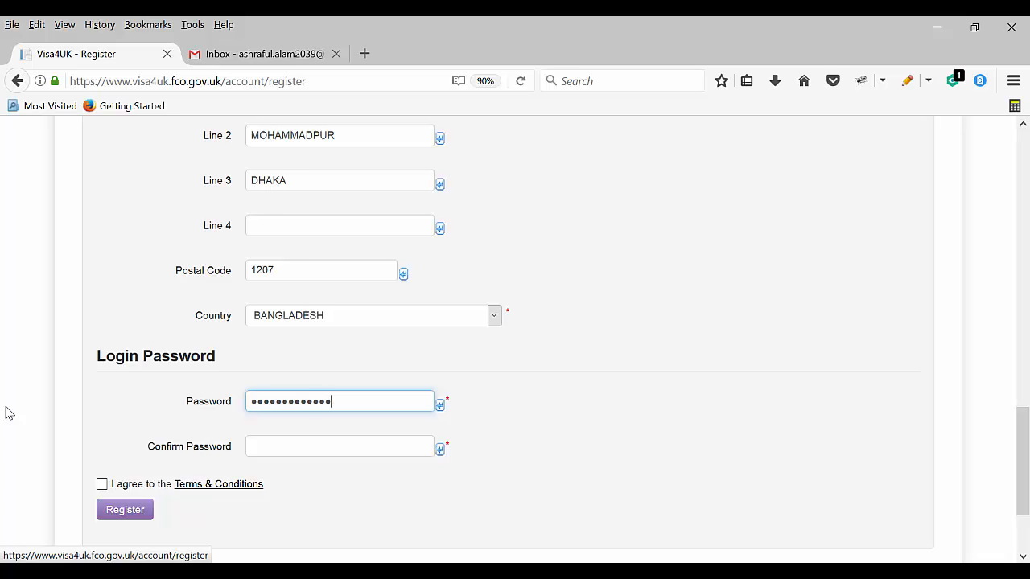
pyautogui.click(338, 446)
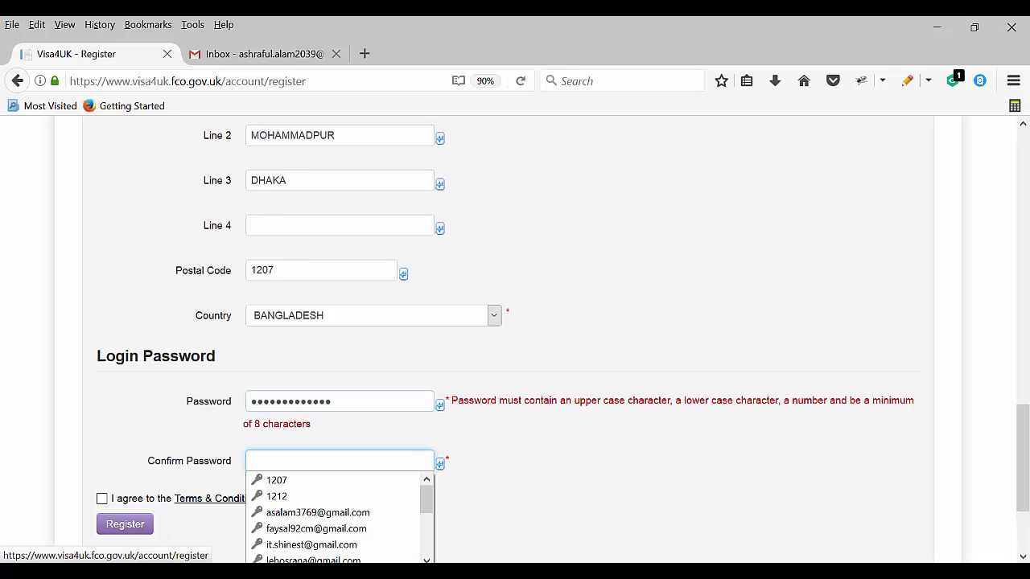
pyautogui.write('a')
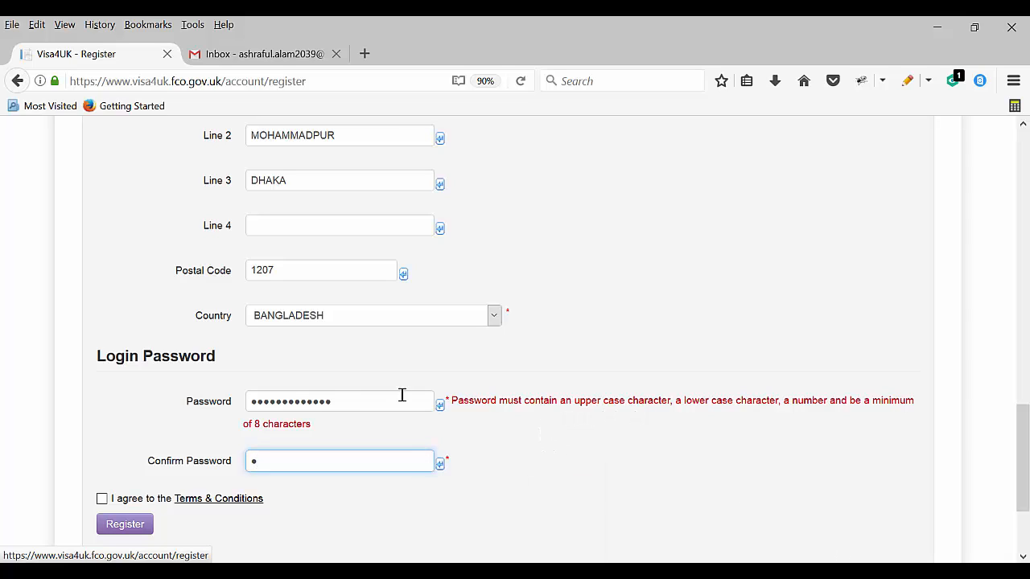
pyautogui.click(260, 399)
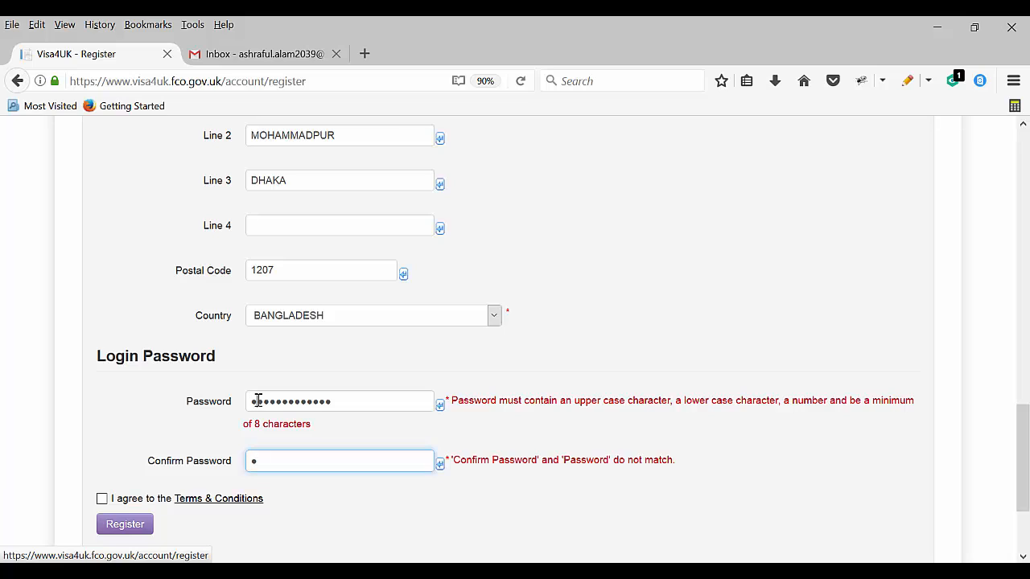
pyautogui.press('Tab')
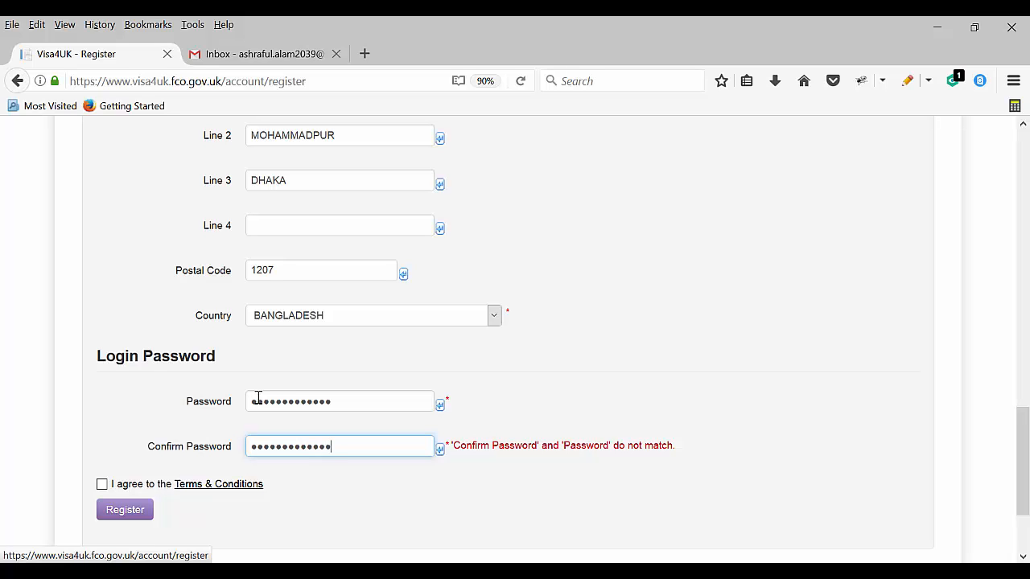
# Accept the Terms & Conditions and submit the registration
pyautogui.scroll(-2, 103, 489)
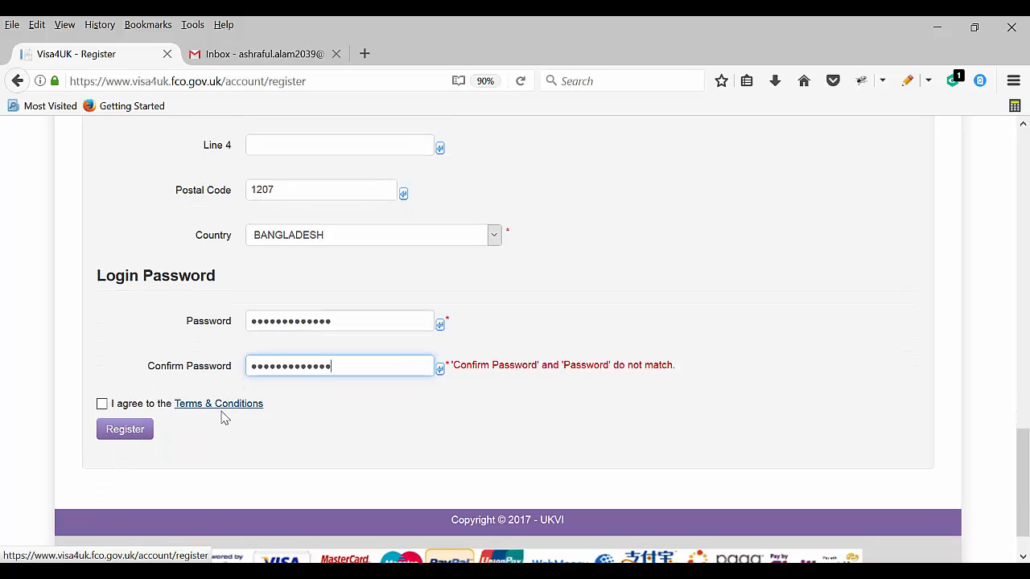
pyautogui.click(101, 404)
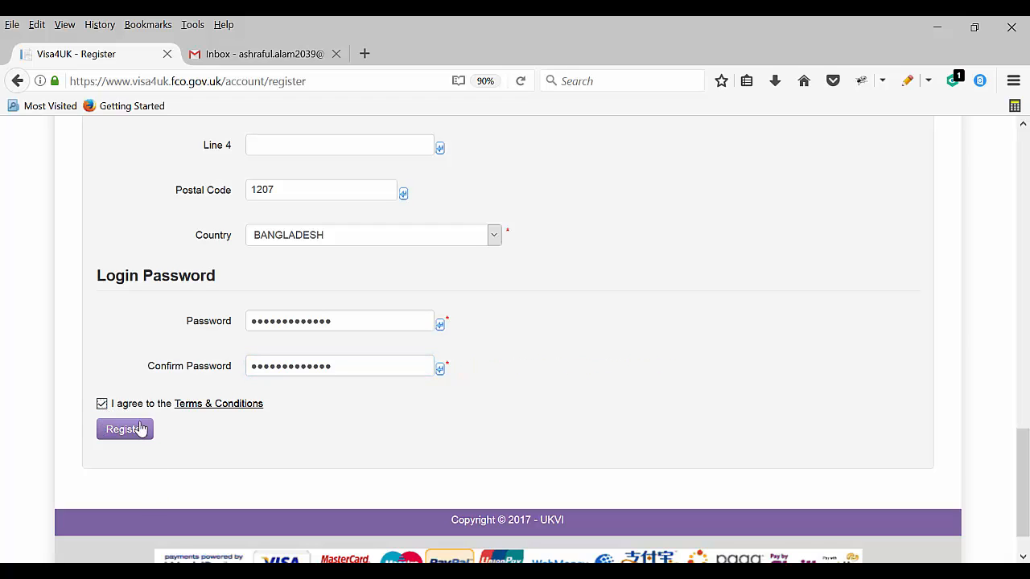
pyautogui.click(133, 438)
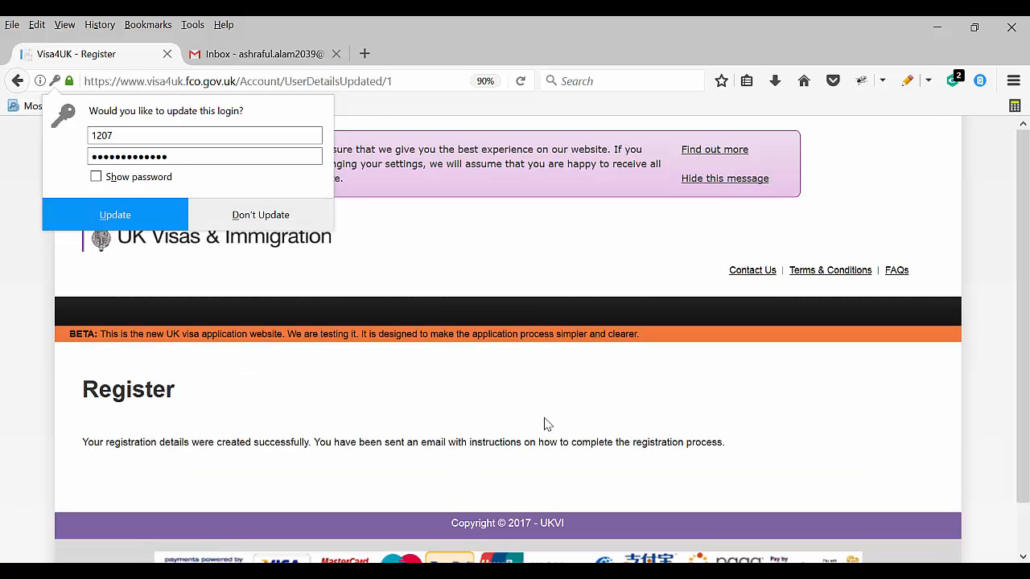
# Dismiss Firefox's offer to update the saved login
pyautogui.click(485, 253)
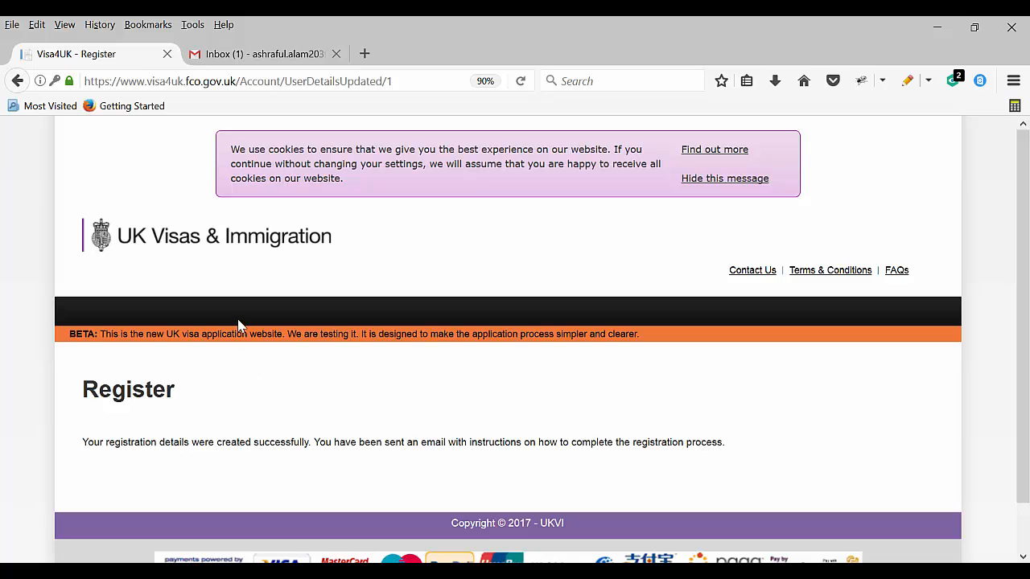
# In Gmail, open the 'Thank you for registering with Visa4UK' email and copy its account-unlock link
pyautogui.click(253, 57)
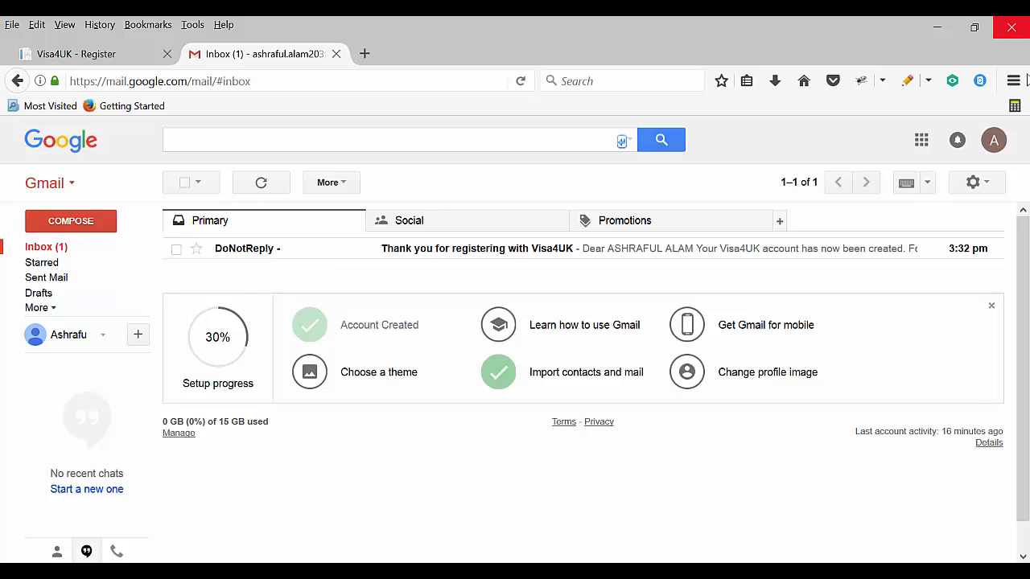
pyautogui.click(994, 140)
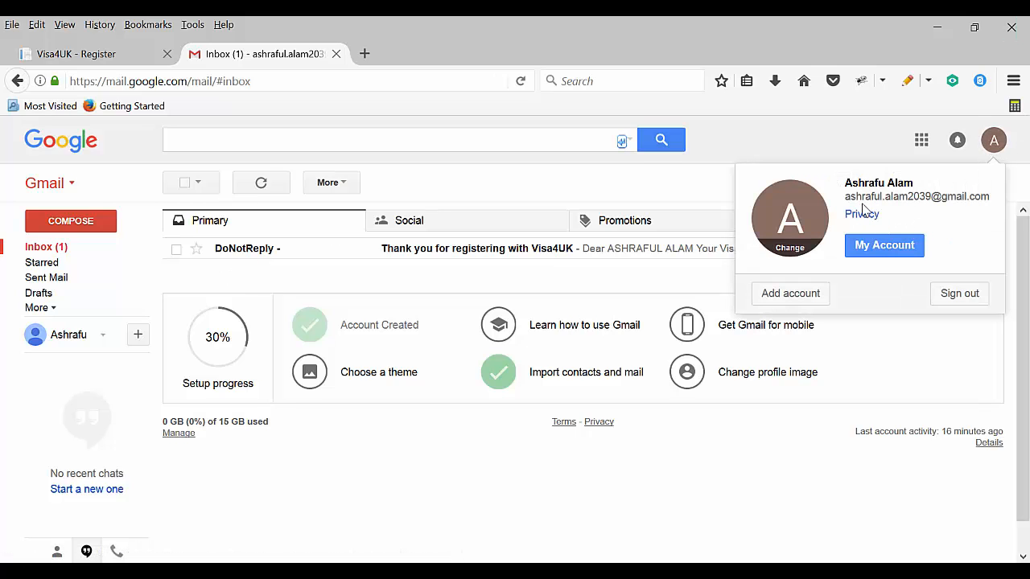
pyautogui.click(406, 513)
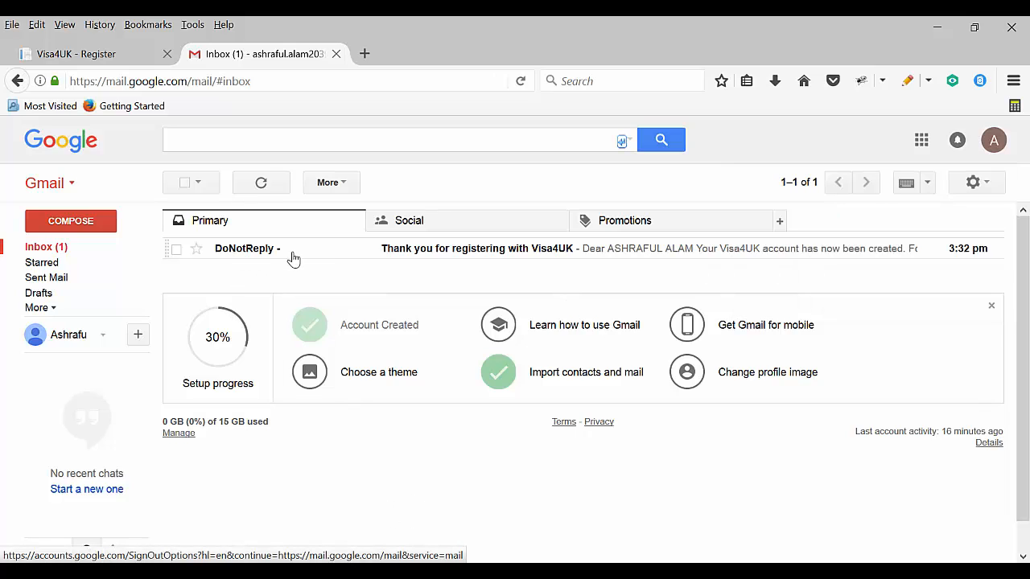
pyautogui.click(454, 256)
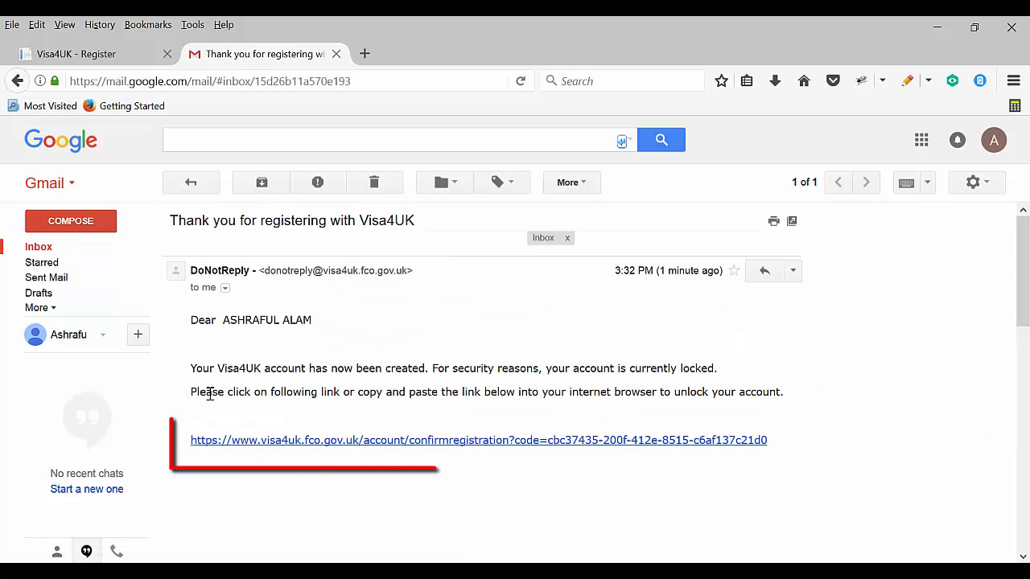
pyautogui.rightClick(608, 440)
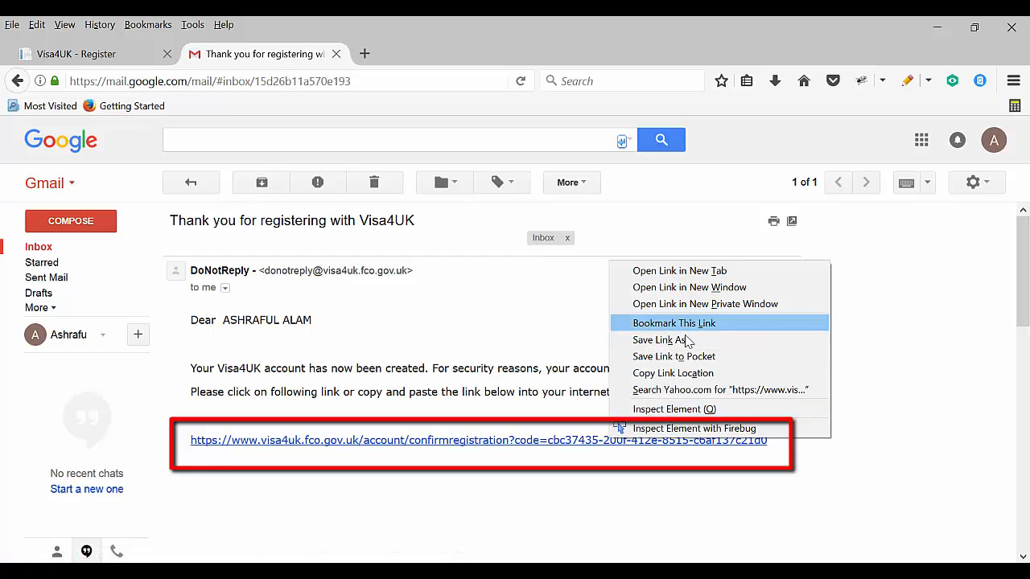
pyautogui.click(676, 375)
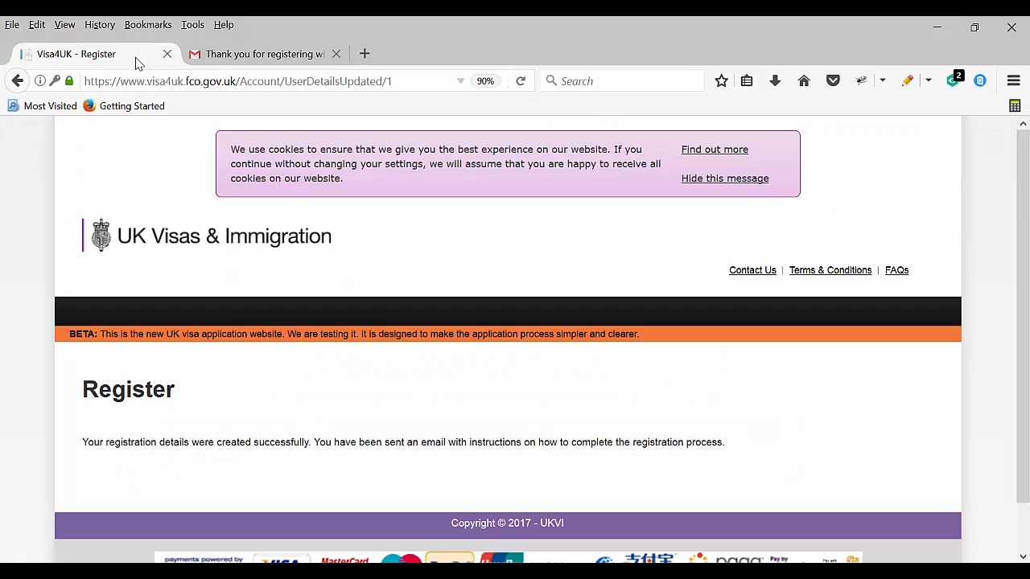
# Load the copied confirmation link in the Visa4UK tab to unlock the account
pyautogui.click(137, 56)
pyautogui.click(358, 83)
pyautogui.rightClick(304, 83)
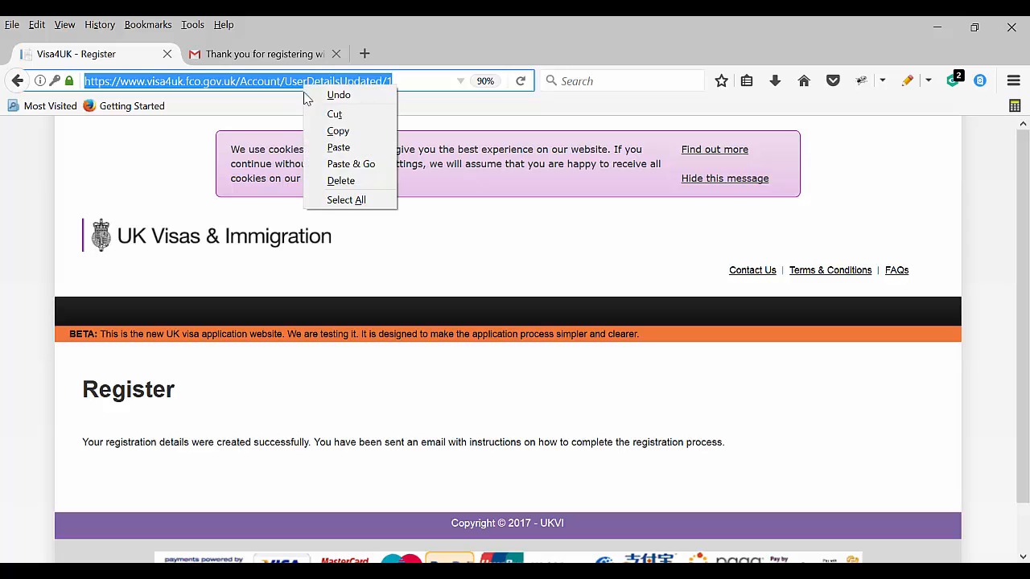
pyautogui.click(348, 158)
pyautogui.press('Return')
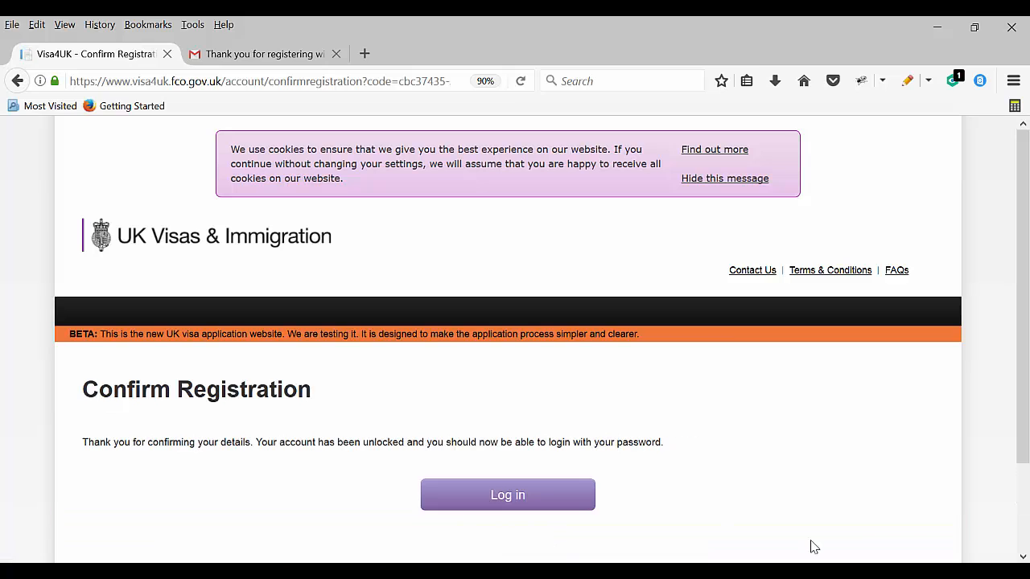
pyautogui.scroll(-3, 494, 451)
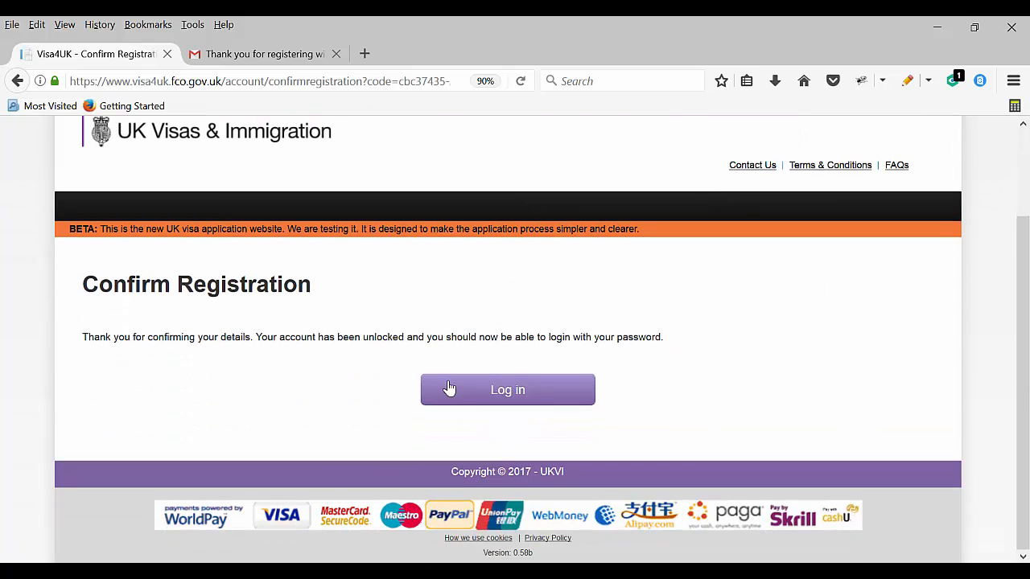
# Log in to Visa4UK with the registered e-mail and password
pyautogui.click(501, 394)
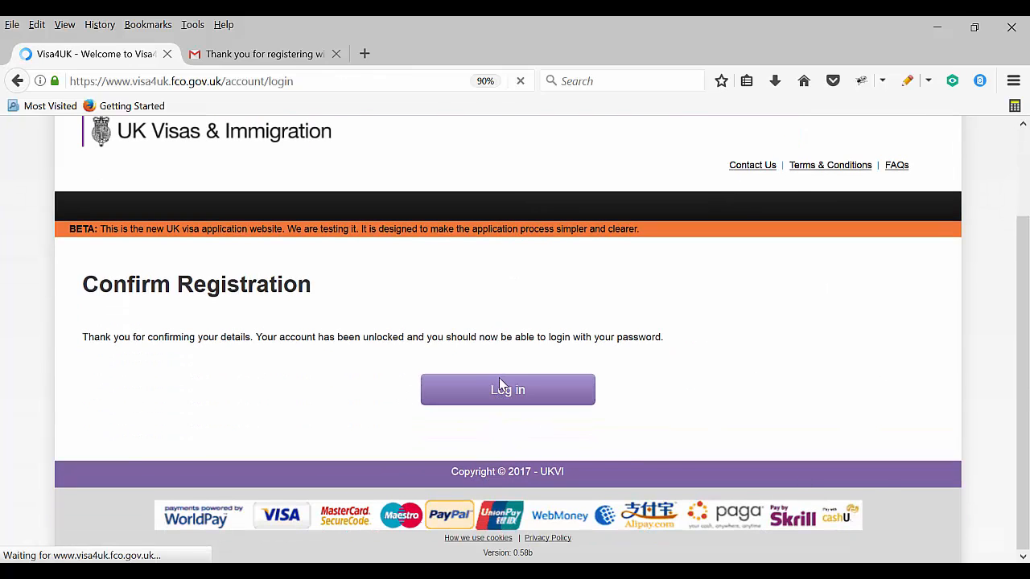
pyautogui.scroll(-3, 347, 404)
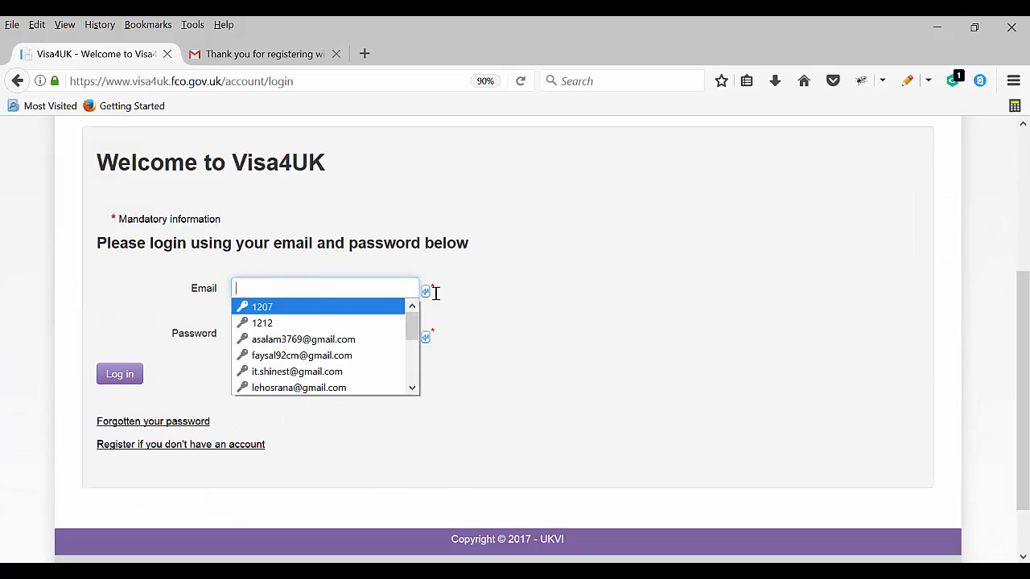
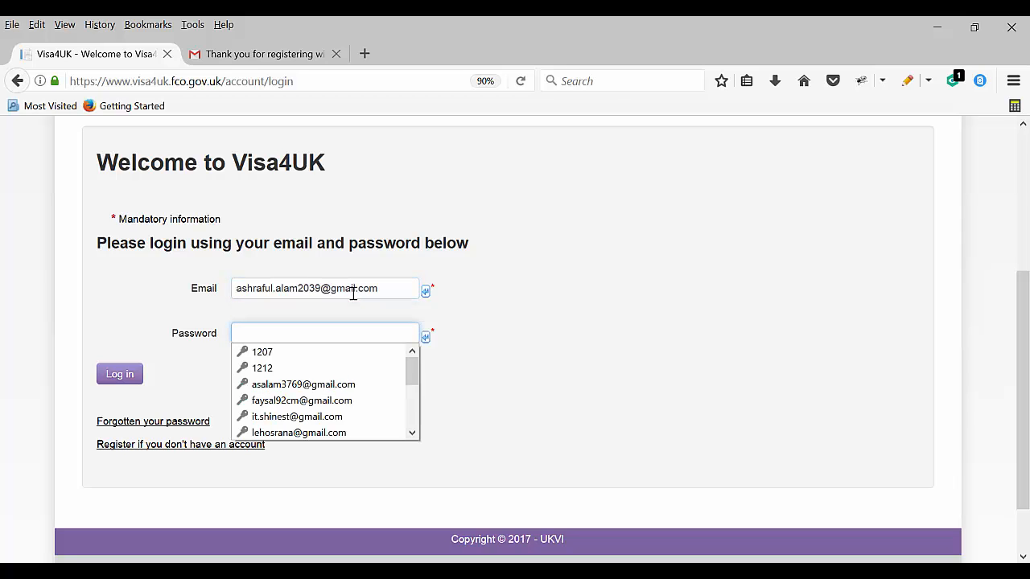
pyautogui.write('12')
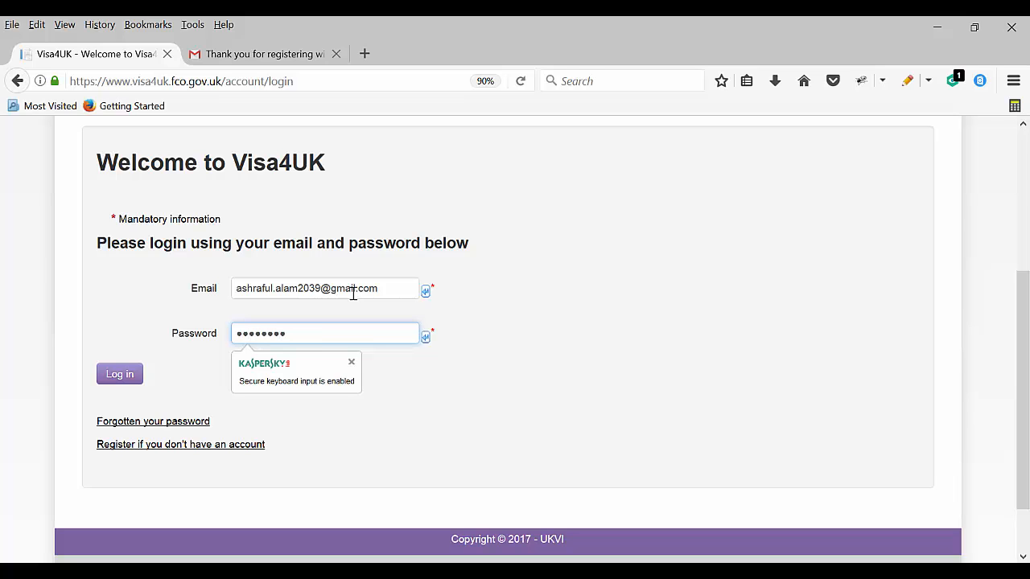
pyautogui.write('***')
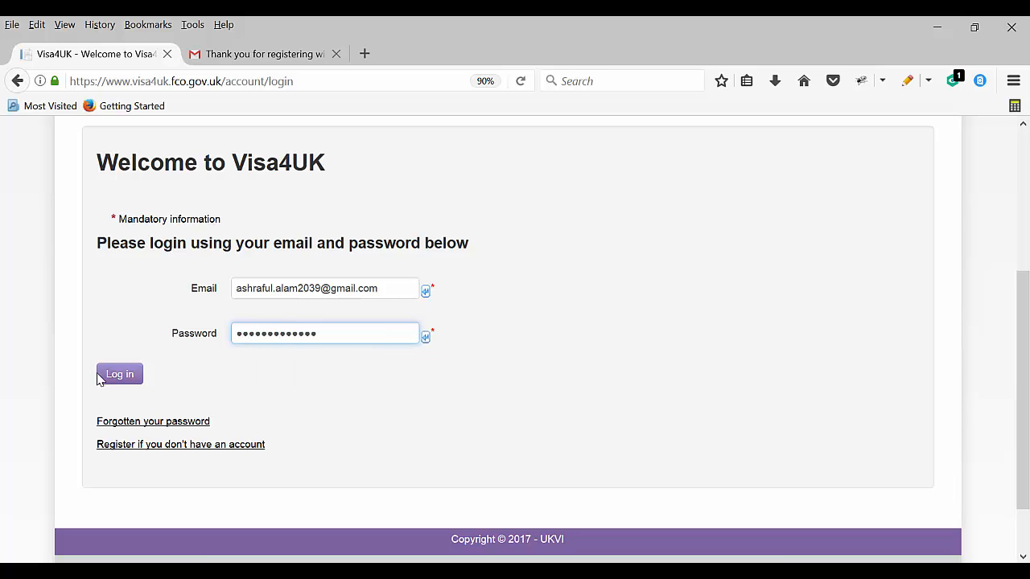
pyautogui.click(119, 375)
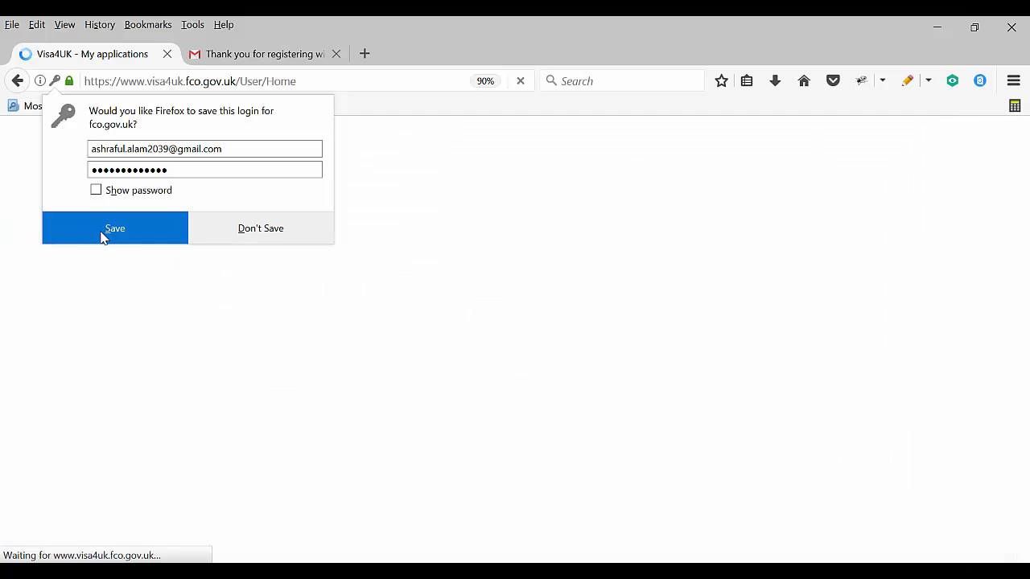
# Answer the save-login prompt and start a visa application for someone else
pyautogui.click(96, 234)
pyautogui.scroll(-2, 402, 417)
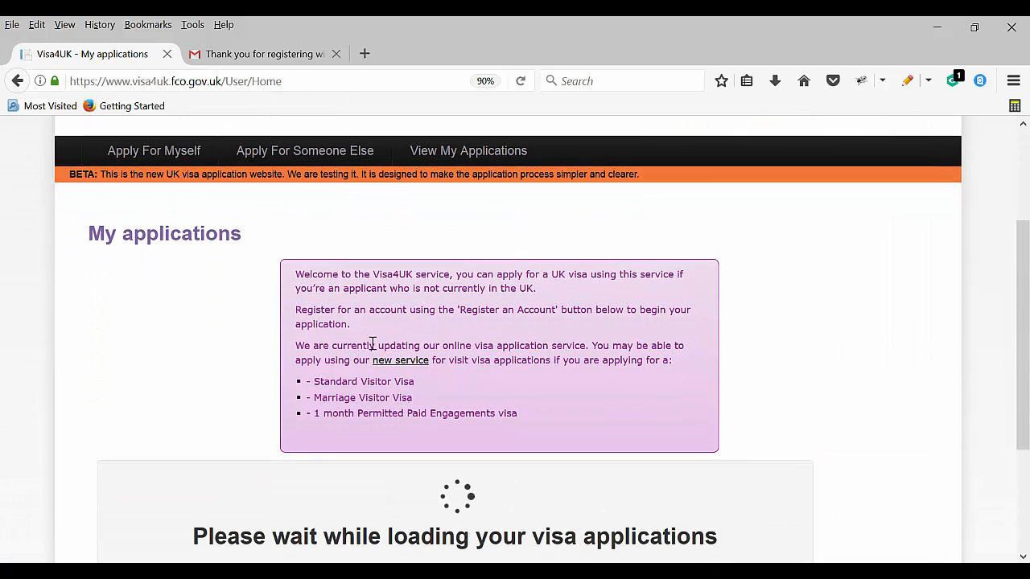
pyautogui.scroll(-2, 362, 376)
pyautogui.scroll(-1, 362, 377)
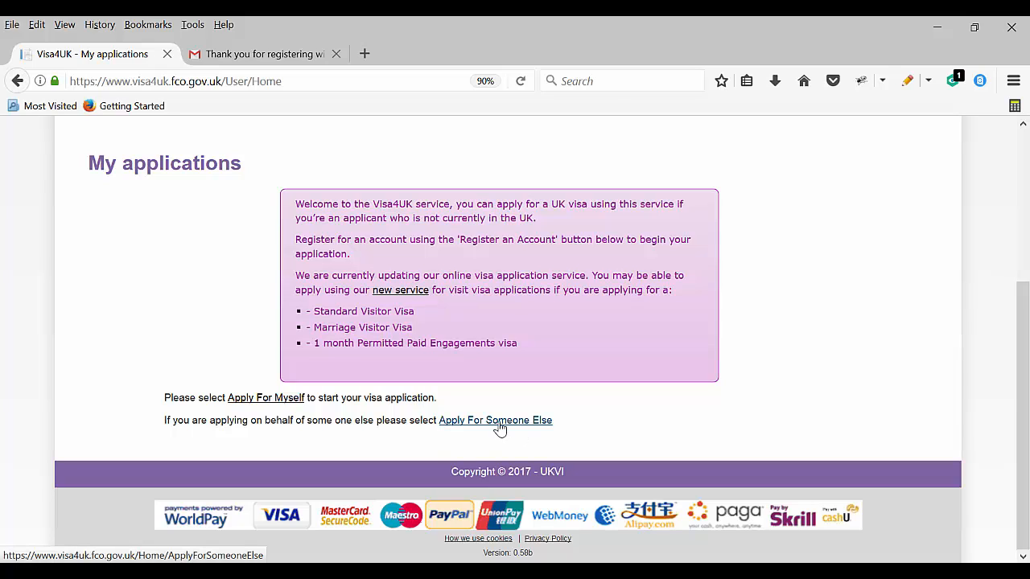
pyautogui.click(500, 420)
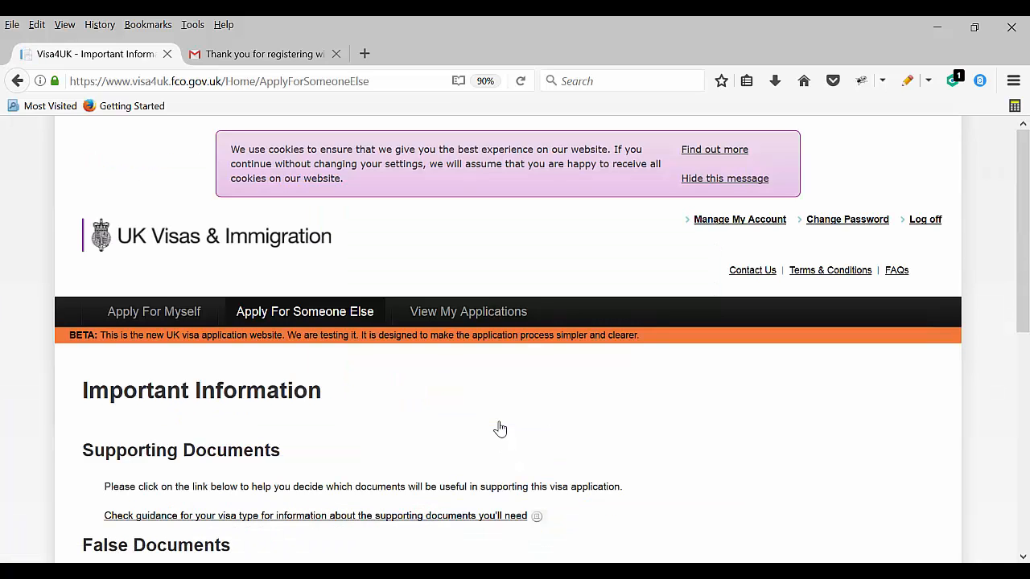
# Continue past the Important Information page
pyautogui.scroll(-10, 448, 476)
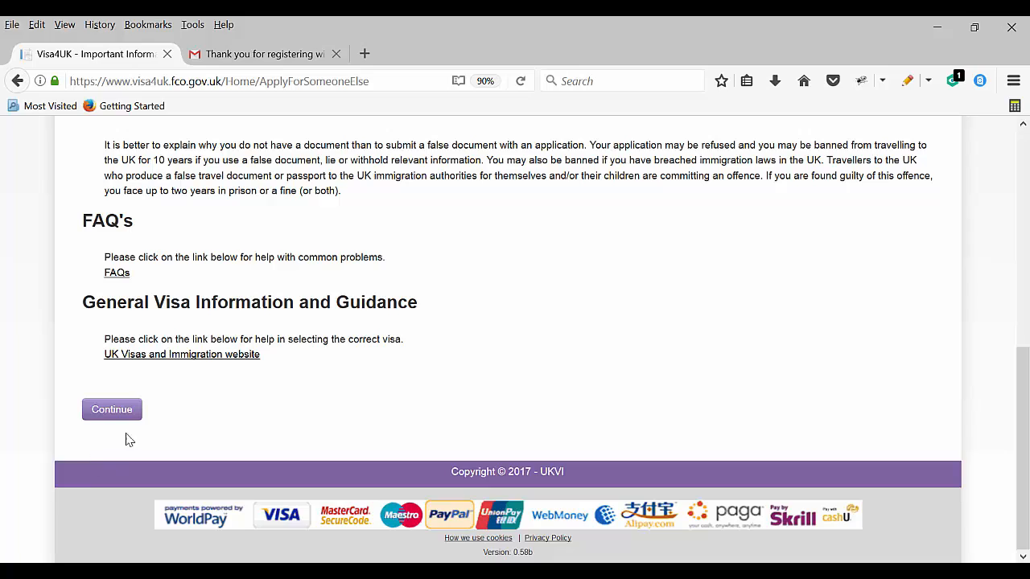
pyautogui.scroll(12, 215, 294)
pyautogui.scroll(-6, 216, 295)
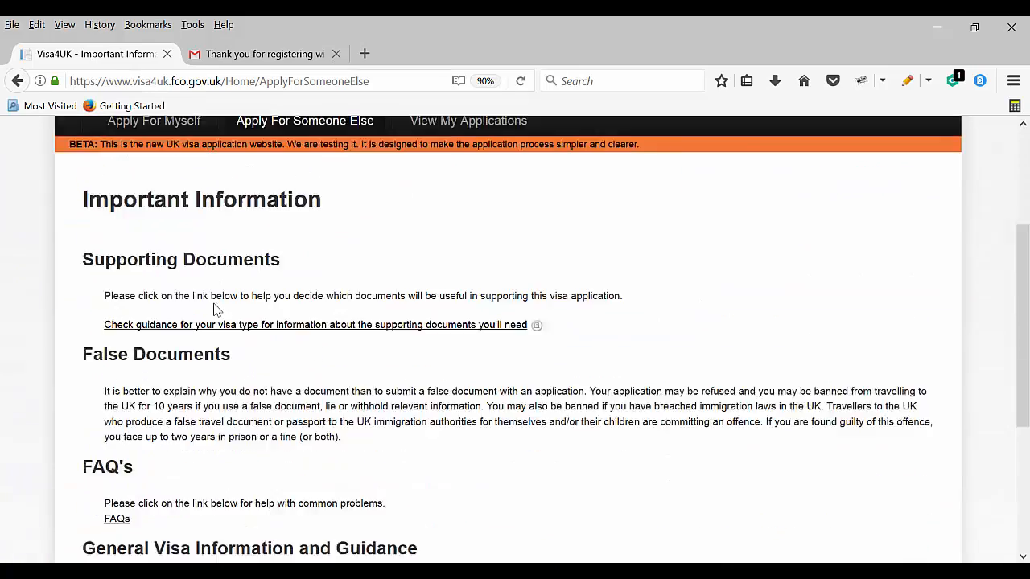
pyautogui.scroll(-5, 216, 309)
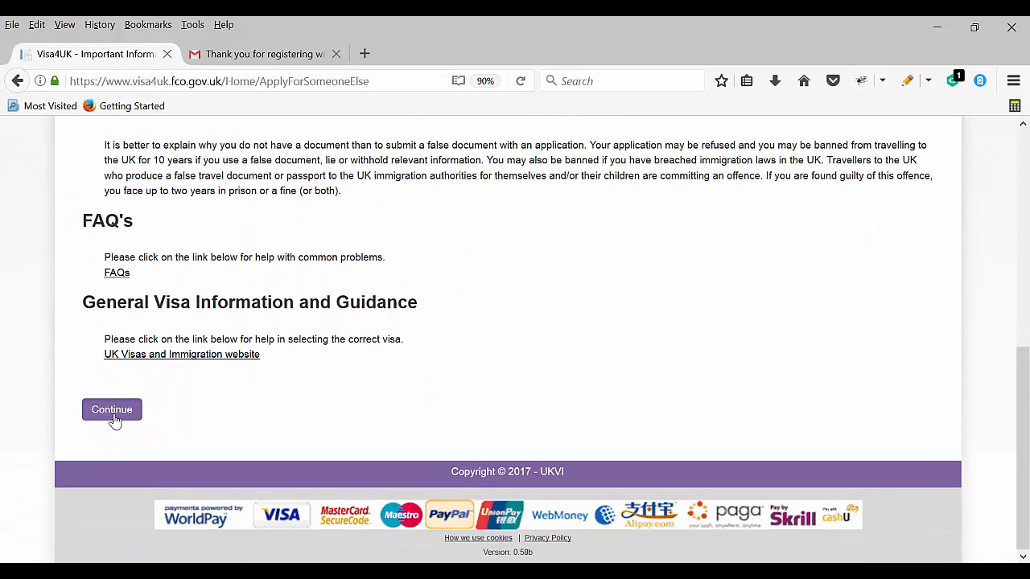
pyautogui.click(112, 412)
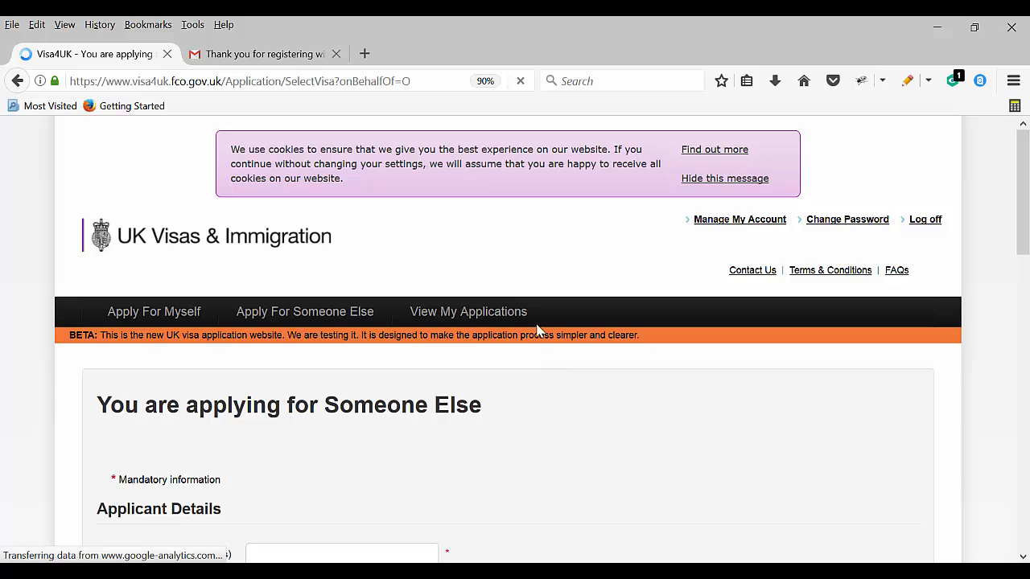
pyautogui.scroll(-5, 537, 330)
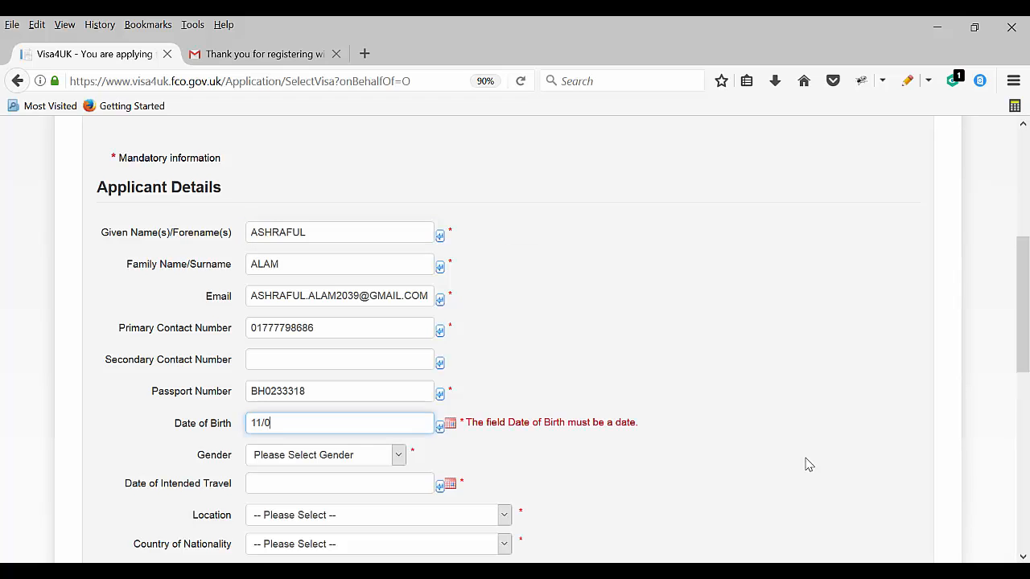
pyautogui.write('1984')
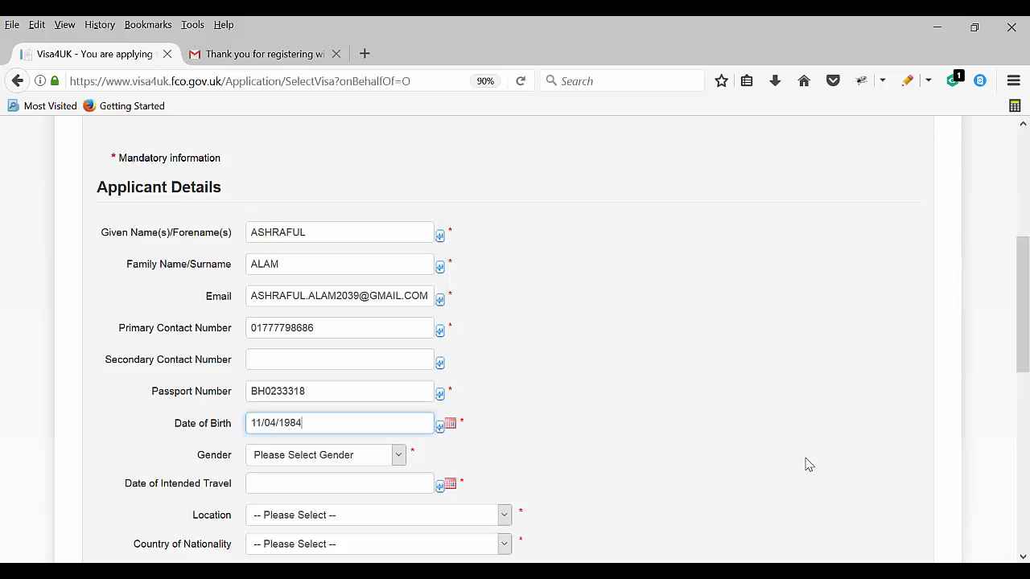
pyautogui.scroll(-3, 772, 475)
pyautogui.press('Tab')
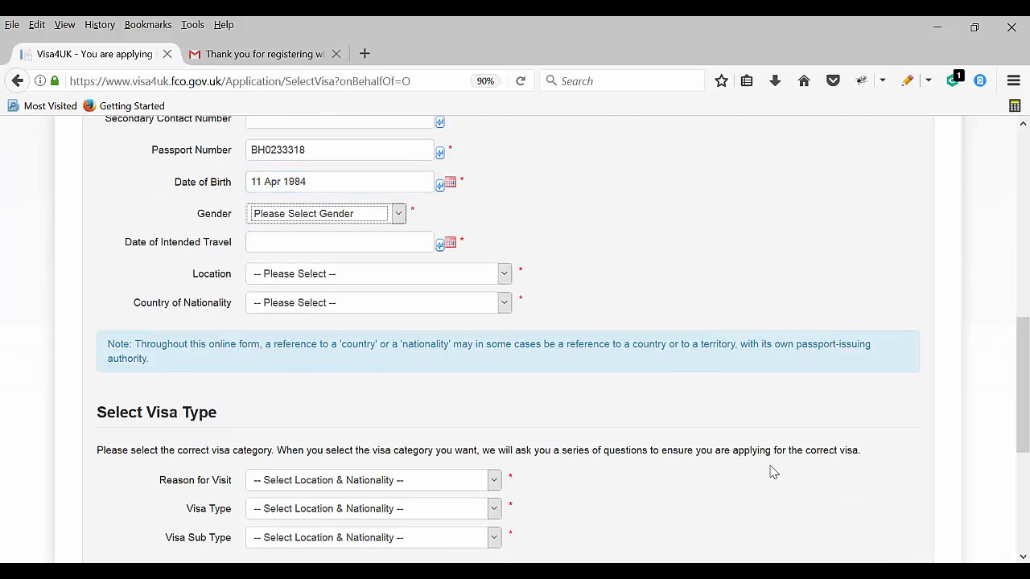
pyautogui.press('m')
pyautogui.press('Tab')
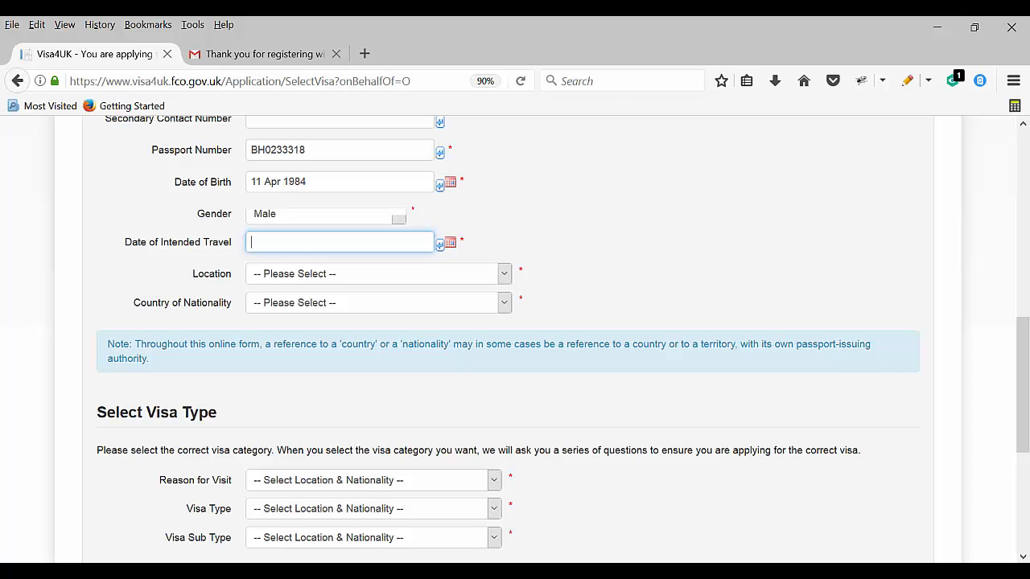
pyautogui.write('0/07/2017')
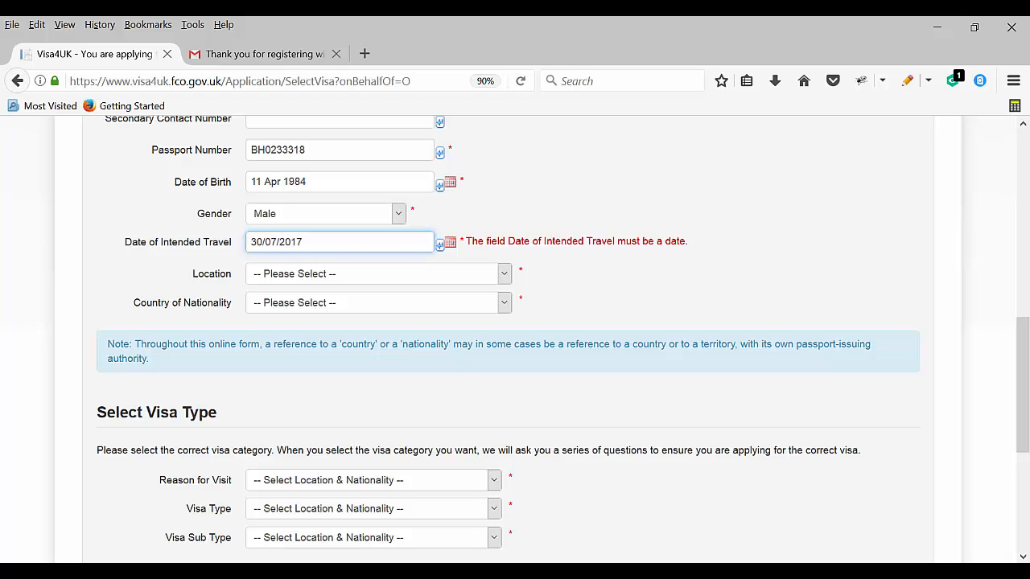
pyautogui.press('Tab')
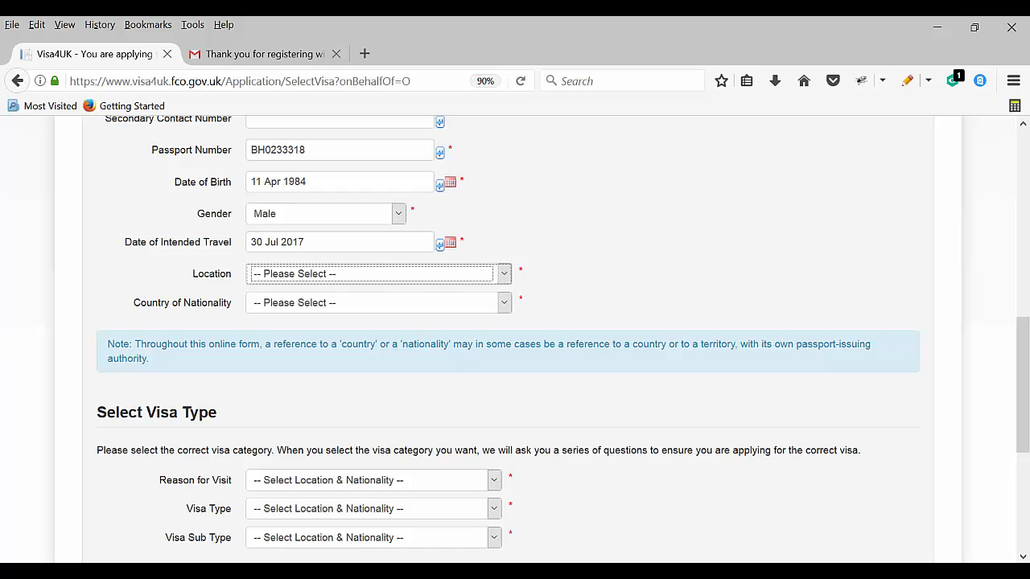
# Set both location and country of nationality to BANGLADESH
pyautogui.press('b')
pyautogui.press('Down')
pyautogui.press('Tab')
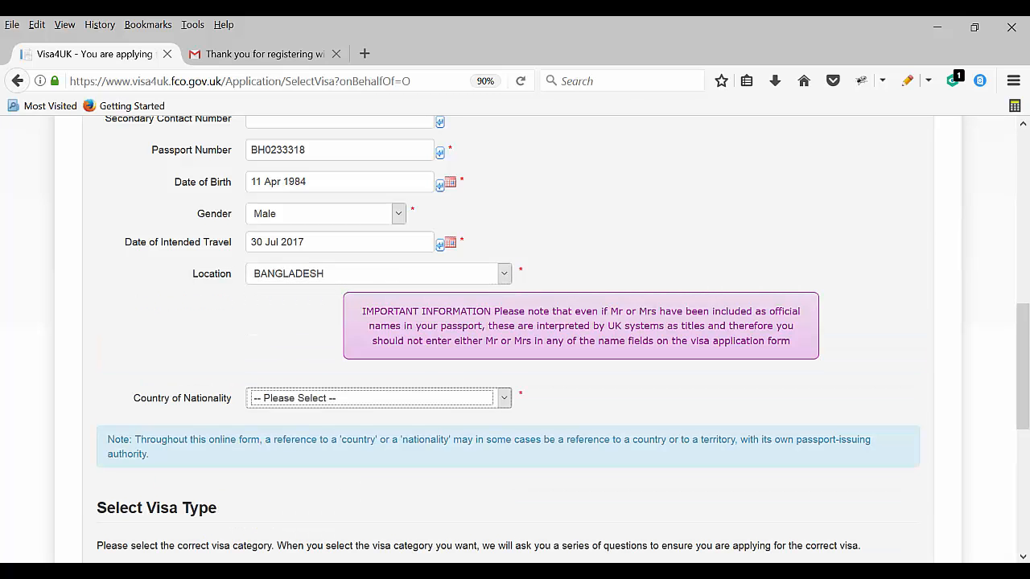
pyautogui.press('b')
pyautogui.press('Down')
pyautogui.press('Down')
pyautogui.scroll(-4, 327, 494)
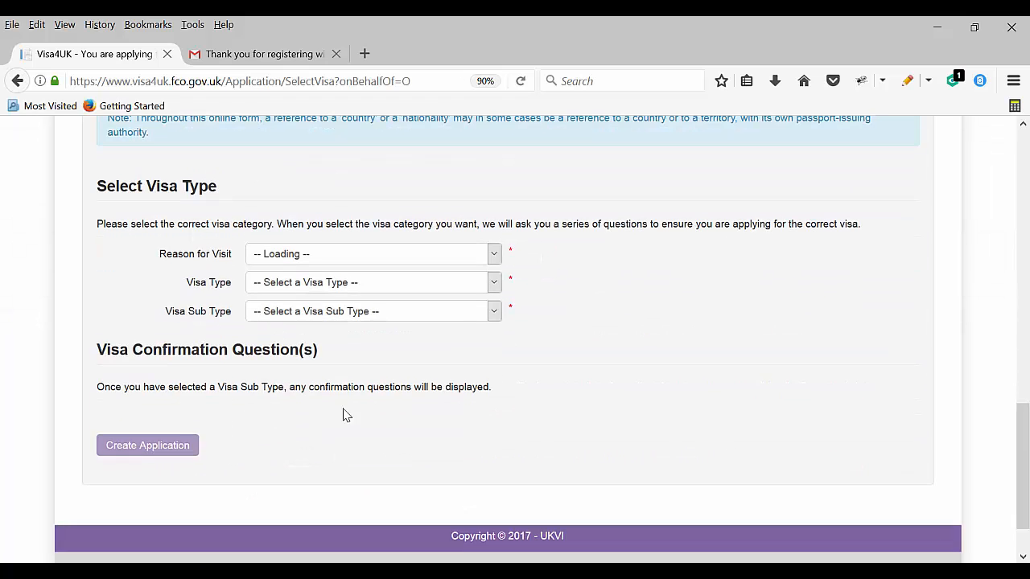
pyautogui.click(364, 256)
pyautogui.click(599, 285)
pyautogui.scroll(3, 552, 287)
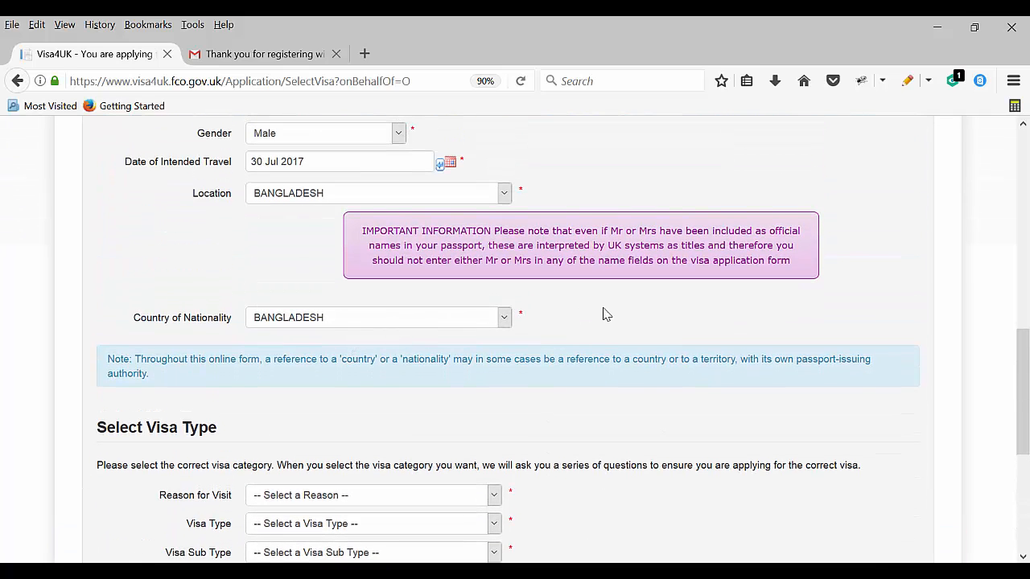
pyautogui.scroll(-2, 507, 338)
# Choose reason Visit, visa type Tourism and sub type 'Visit - tourism - 6 months'
pyautogui.click(493, 336)
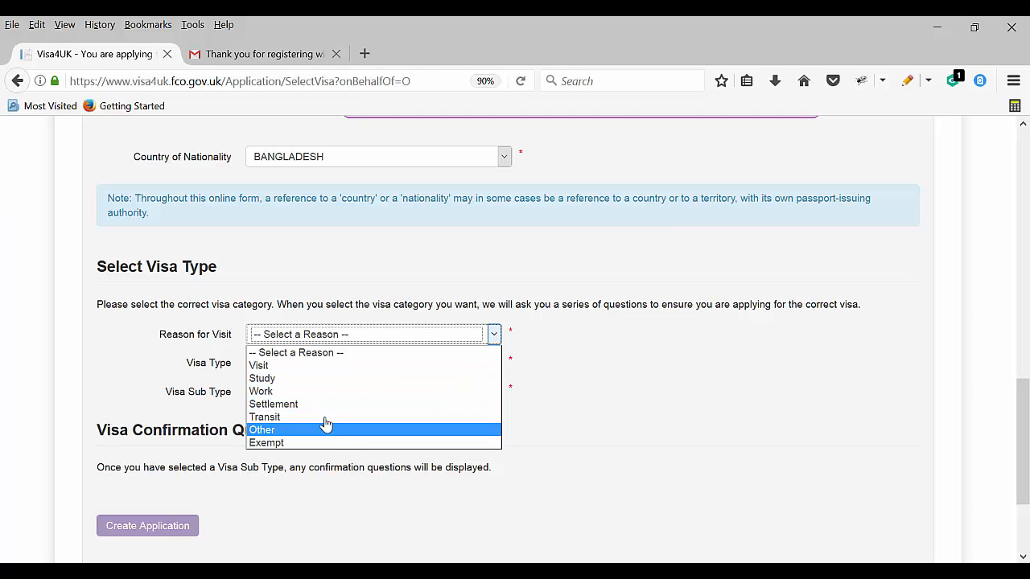
pyautogui.click(306, 368)
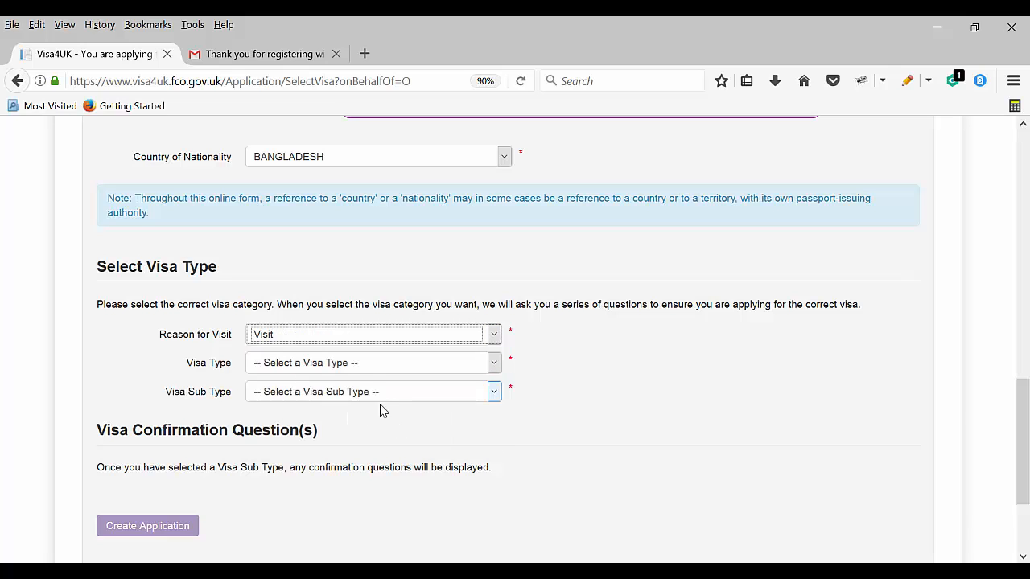
pyautogui.click(461, 366)
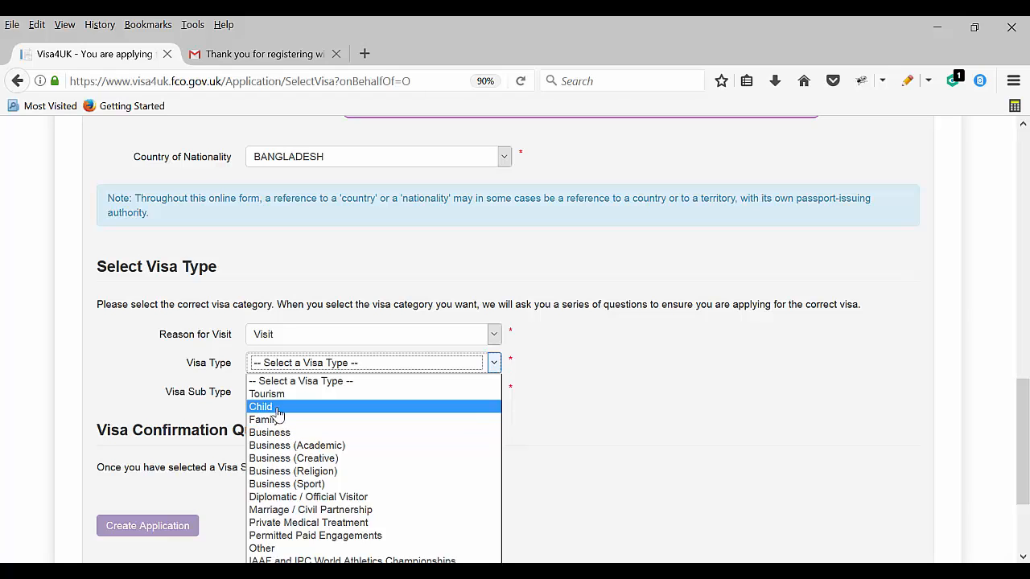
pyautogui.click(292, 396)
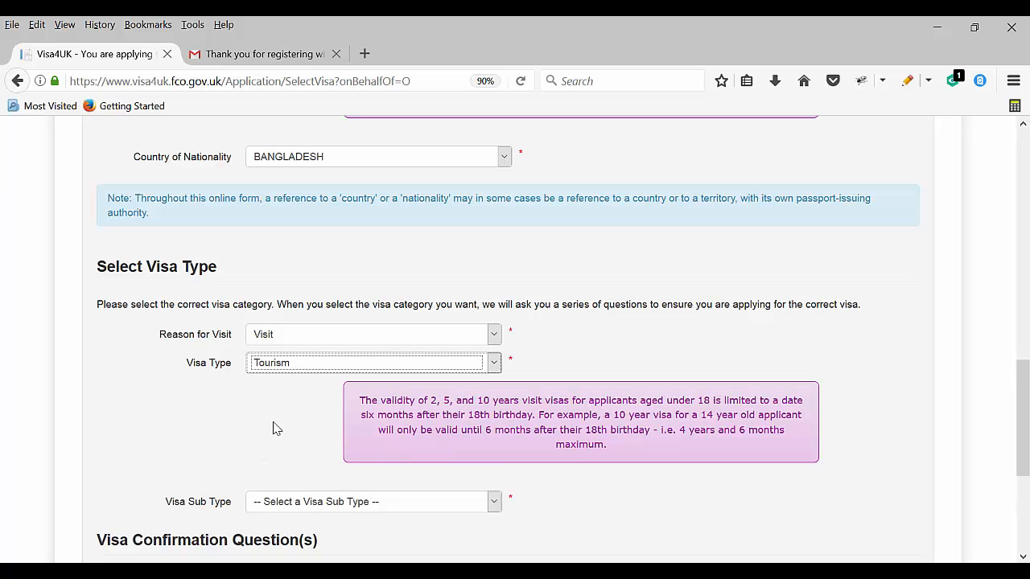
pyautogui.scroll(-4, 419, 418)
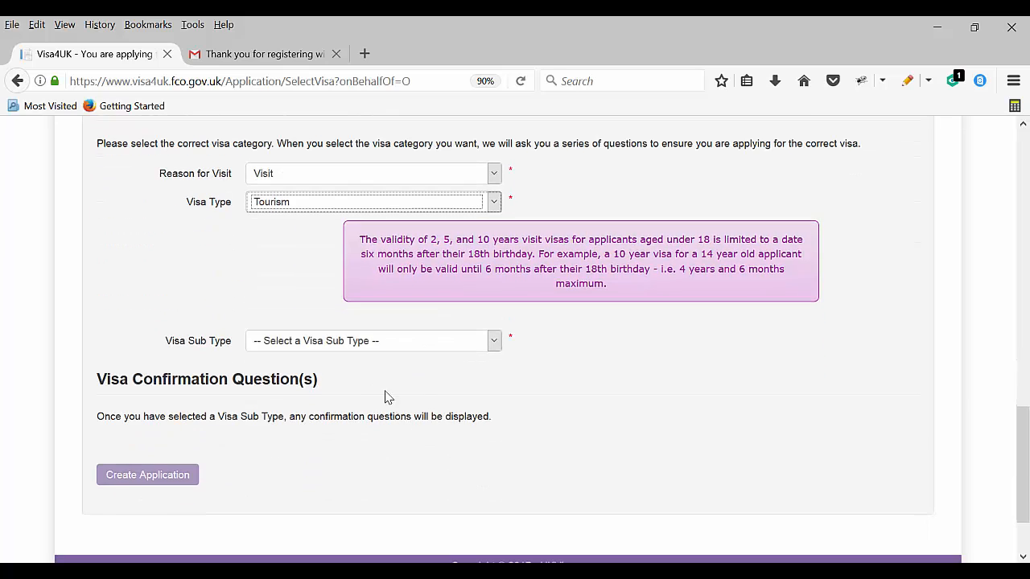
pyautogui.click(362, 343)
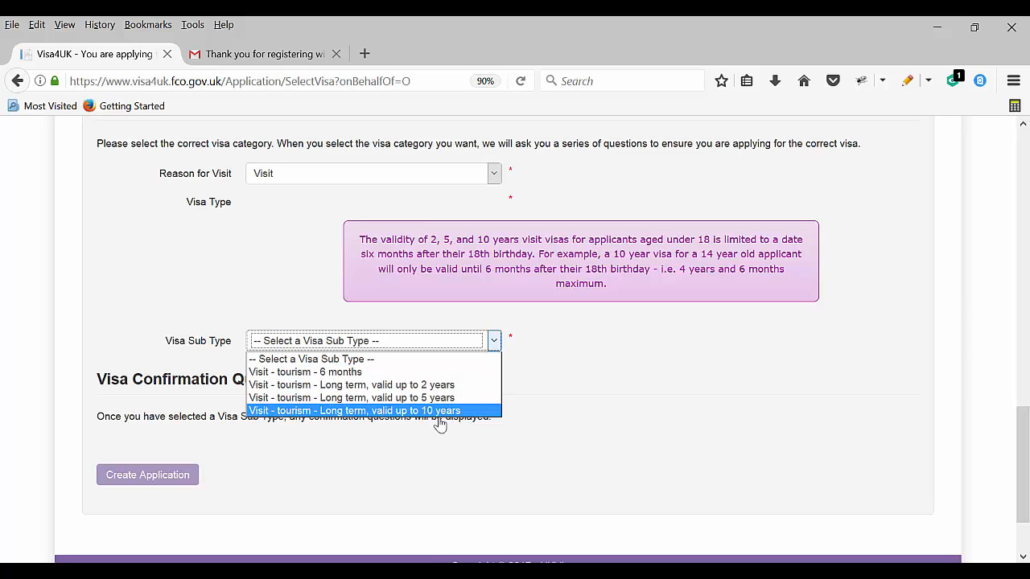
pyautogui.click(424, 374)
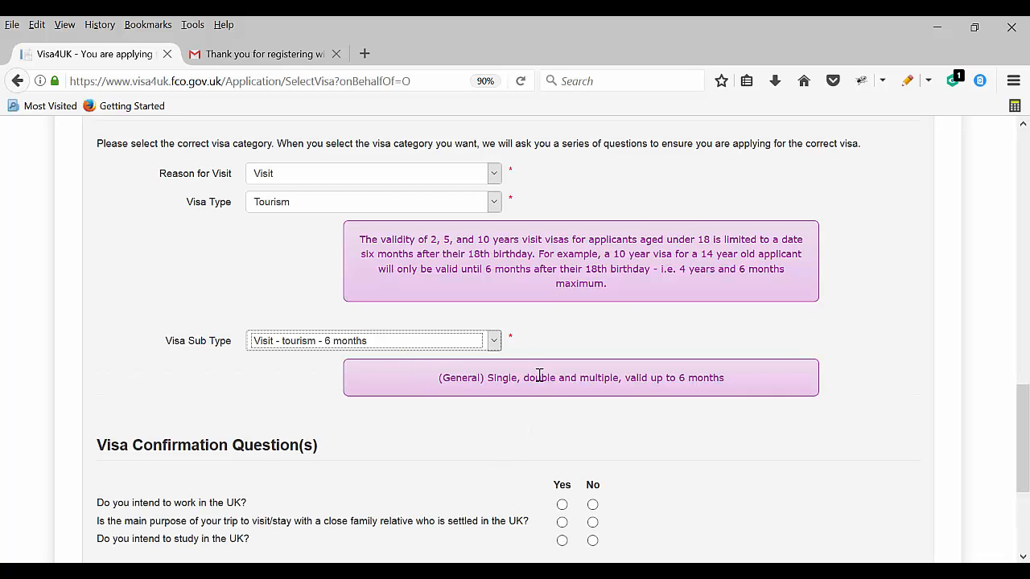
# Answer No to work, settled family and study questions, then create the application
pyautogui.scroll(-3, 552, 393)
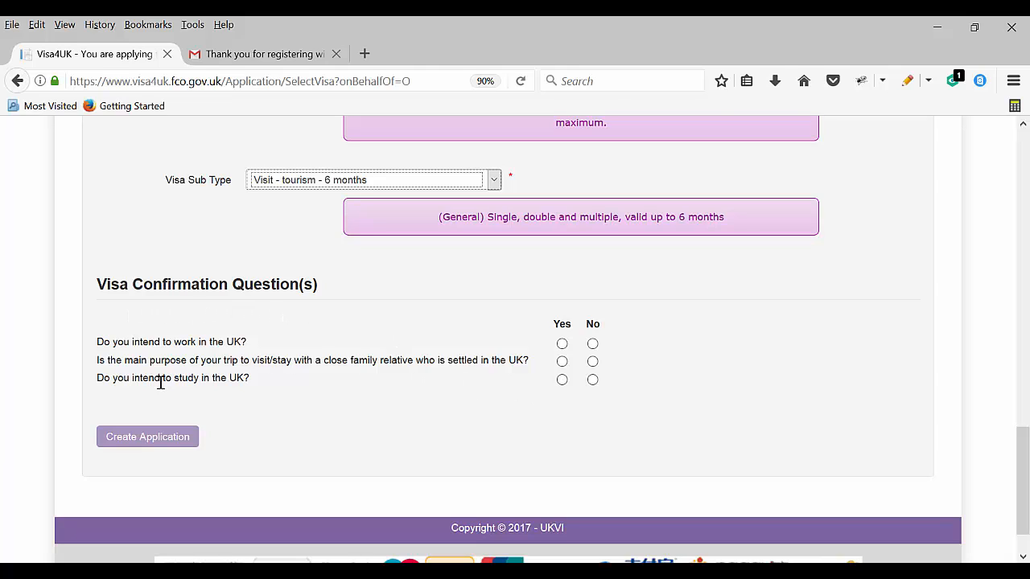
pyautogui.click(592, 344)
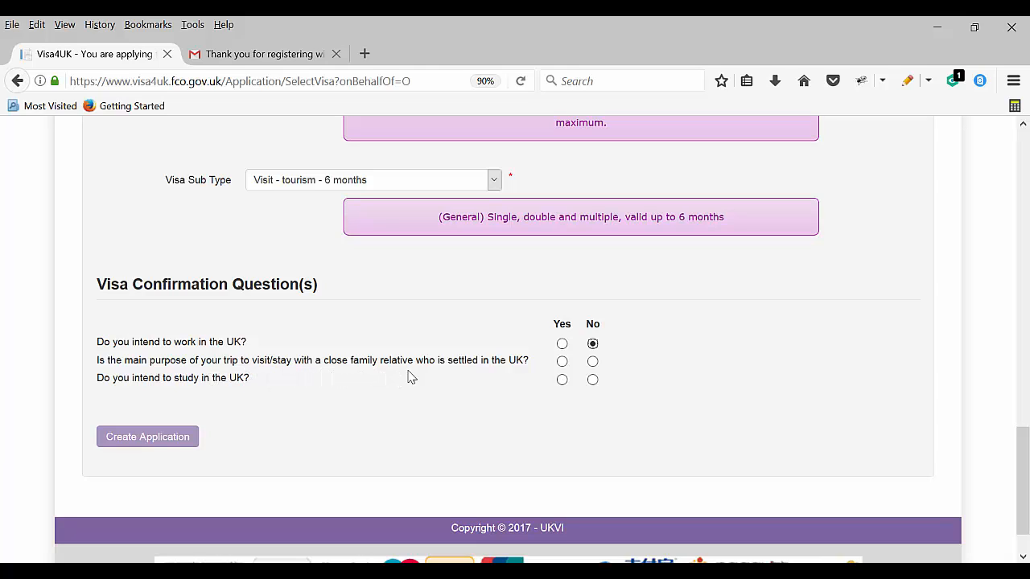
pyautogui.click(592, 361)
pyautogui.click(592, 380)
pyautogui.click(136, 443)
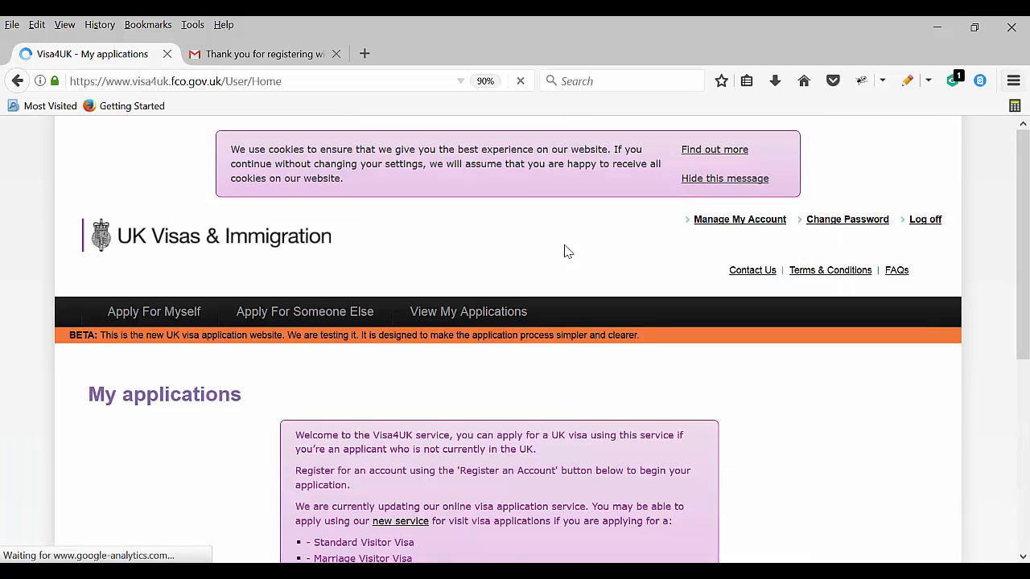
# Open the new 'Visit - tourism - 6 months' application dated 30 Jul 2017 from My applications
pyautogui.scroll(-5, 708, 322)
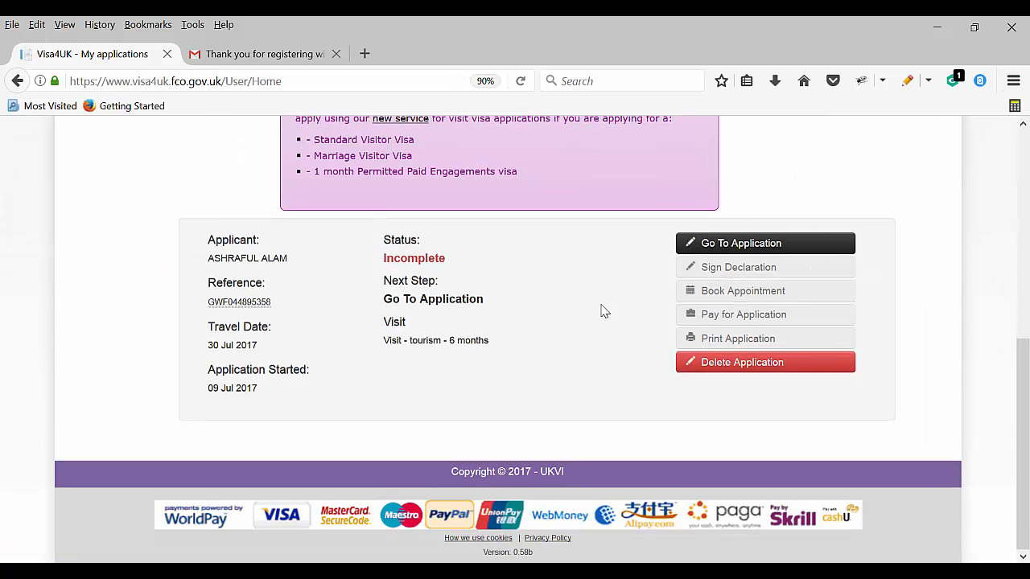
pyautogui.scroll(8, 582, 269)
pyautogui.scroll(-5, 322, 395)
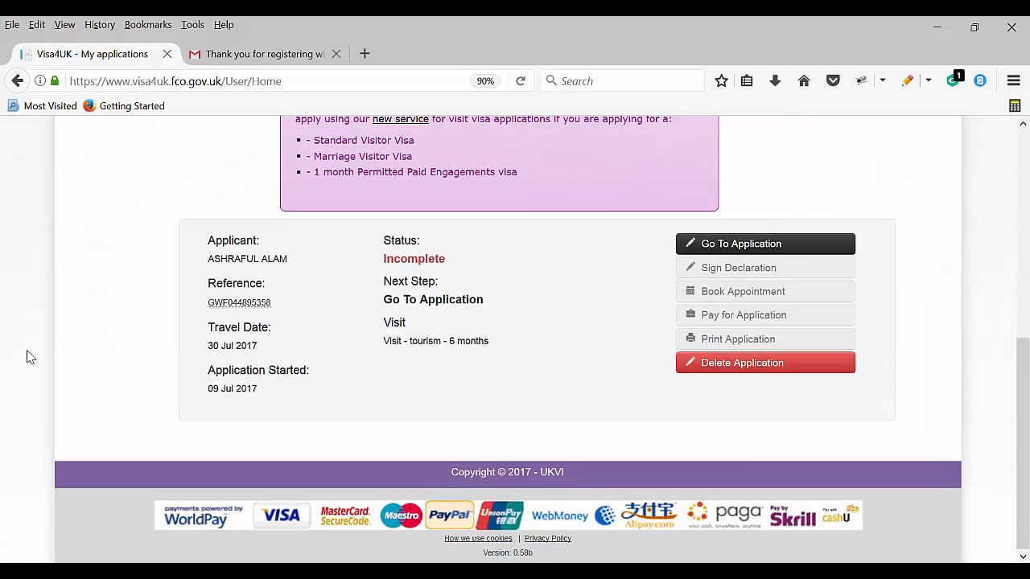
pyautogui.scroll(3, 310, 185)
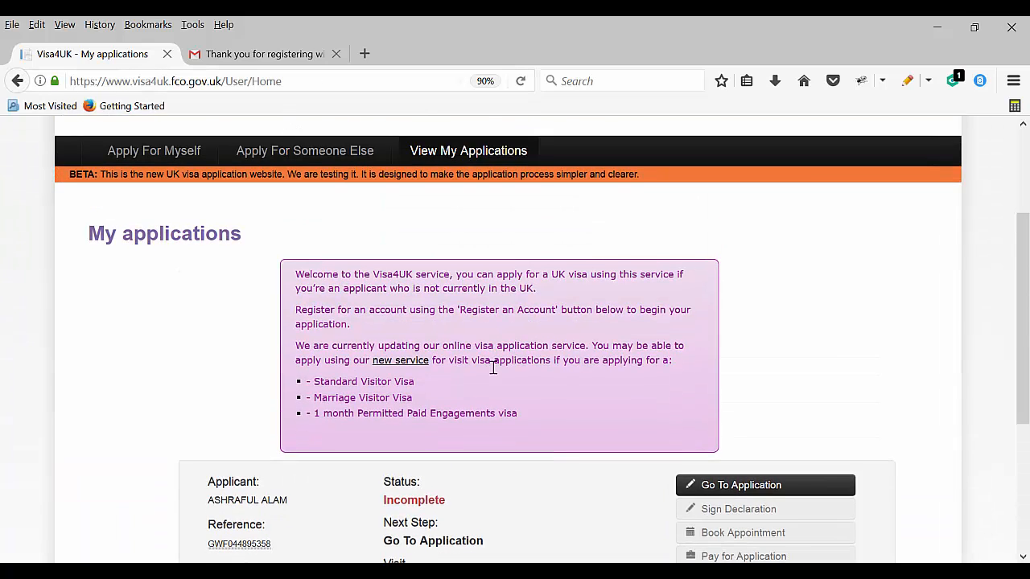
pyautogui.scroll(-3, 490, 363)
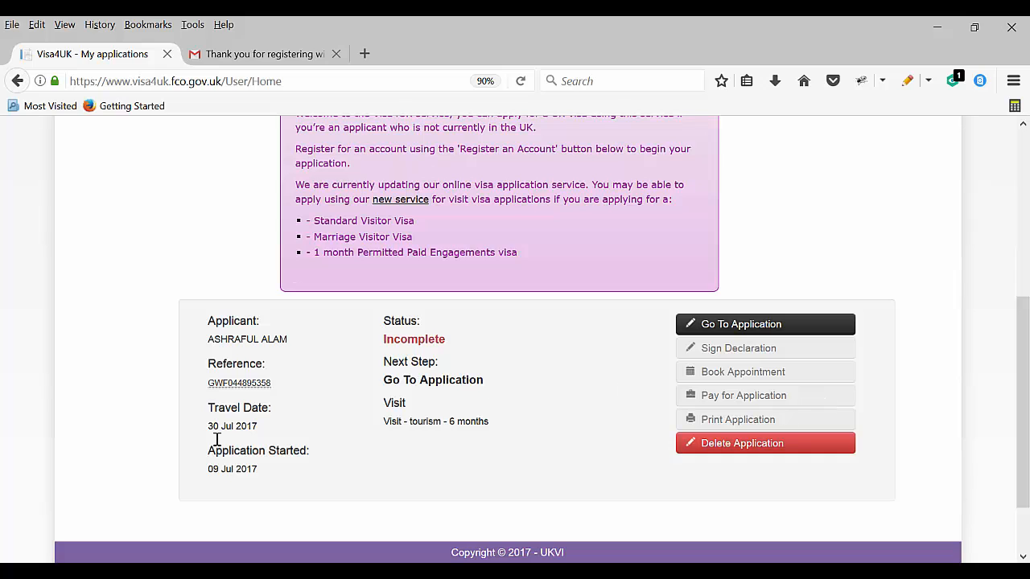
pyautogui.click(737, 330)
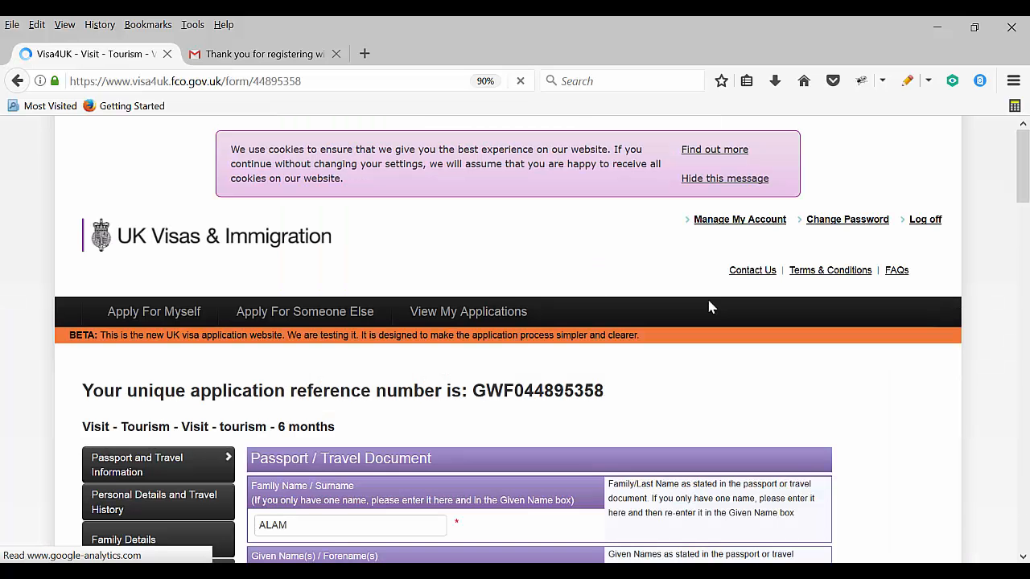
# Answer No to having used other names and enter JHALAKATI as place of birth
pyautogui.scroll(-3, 398, 300)
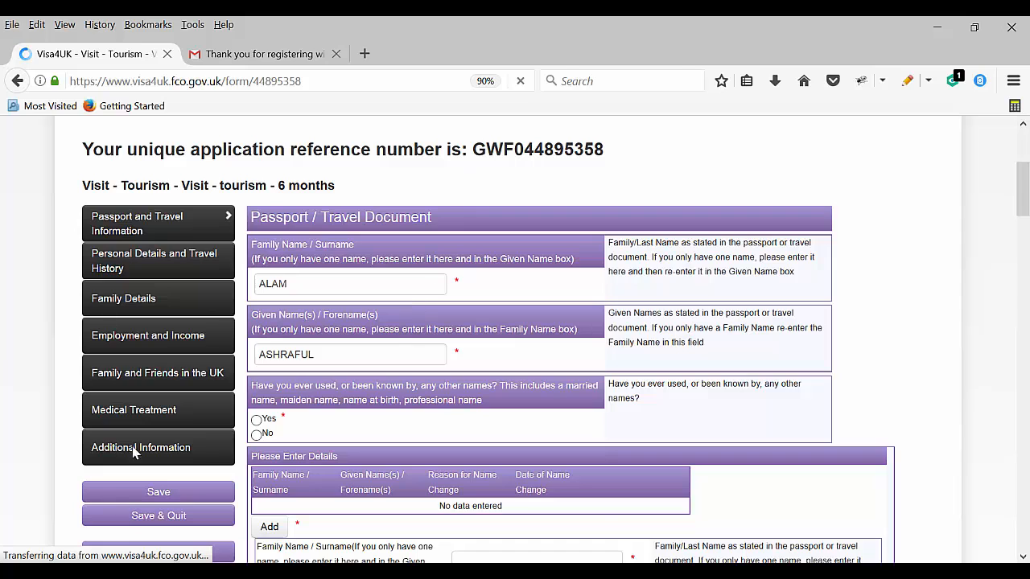
pyautogui.scroll(-2, 323, 309)
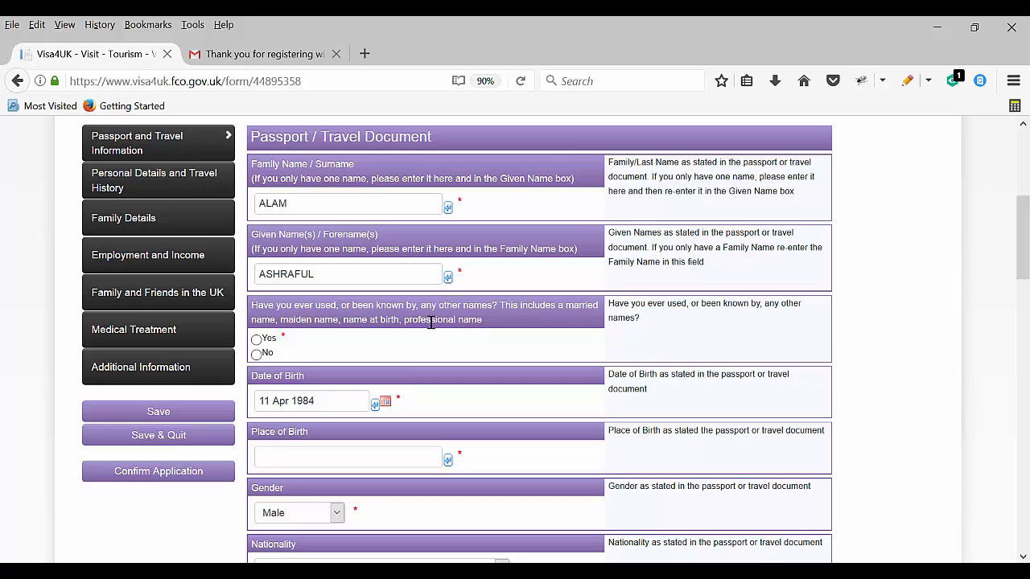
pyautogui.click(256, 354)
pyautogui.scroll(-4, 351, 361)
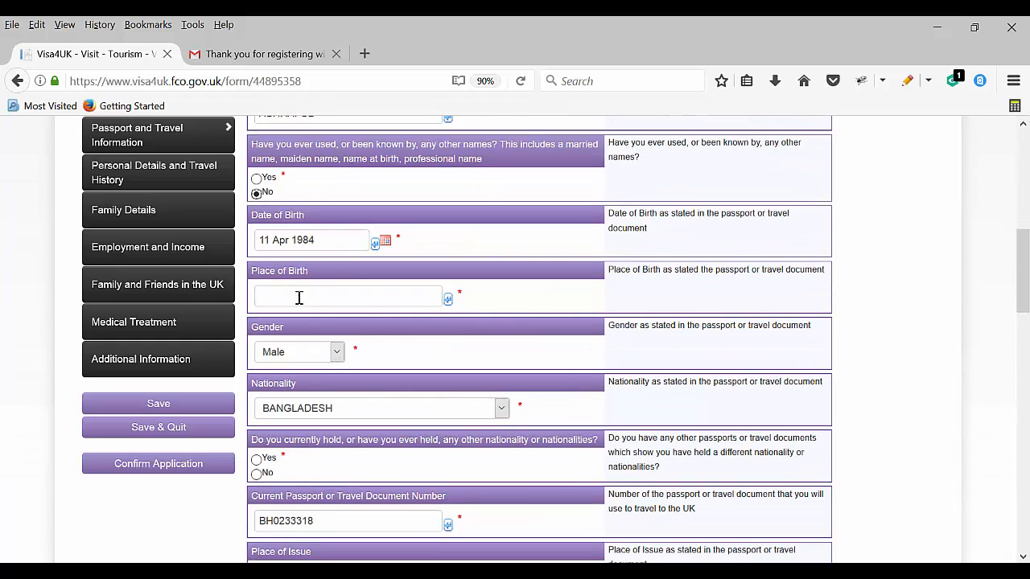
pyautogui.click(314, 299)
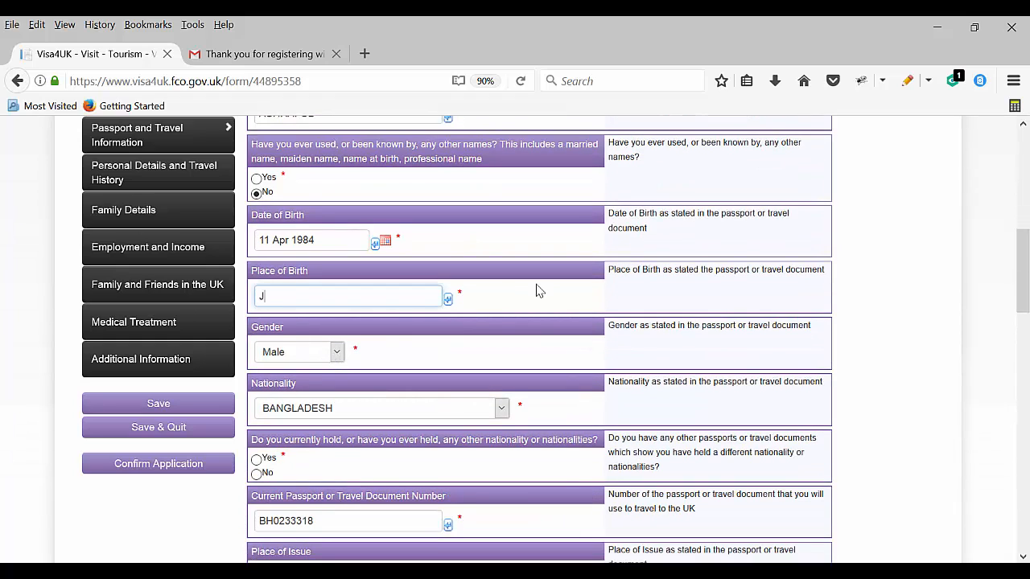
pyautogui.write('JHALAKATI')
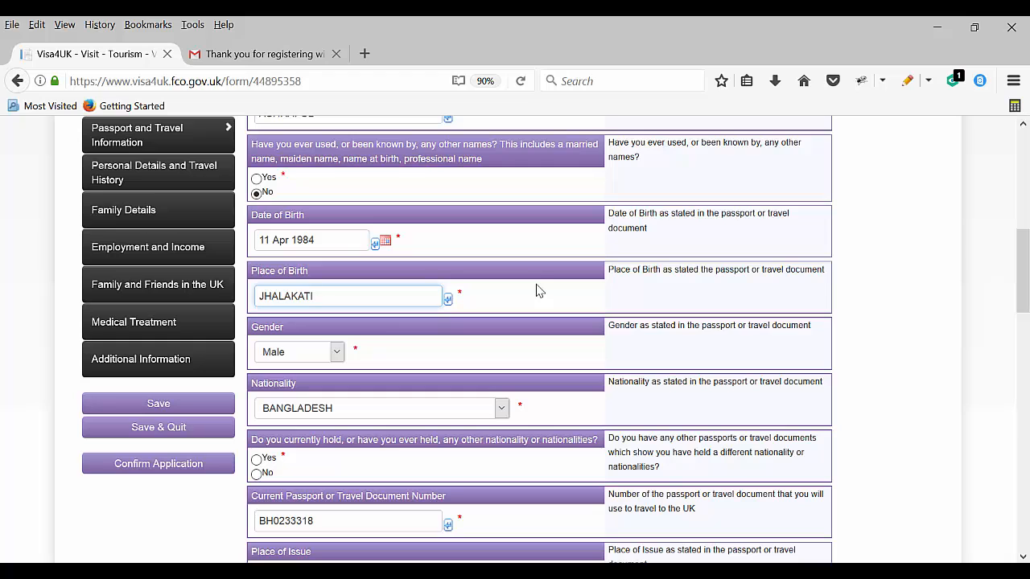
pyautogui.scroll(-4, 312, 370)
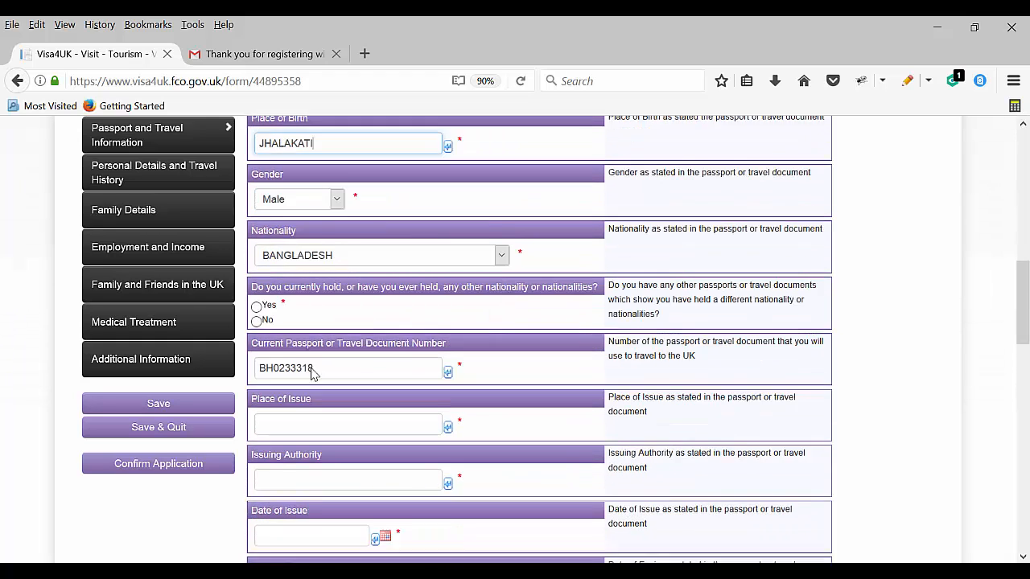
pyautogui.scroll(-2, 312, 374)
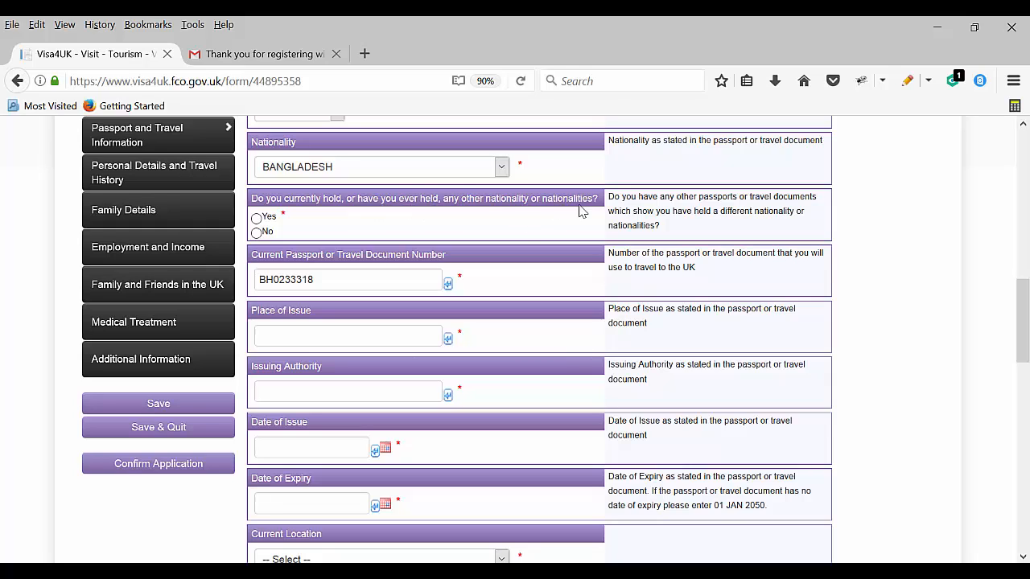
# Answer No to other nationality; set issue place DHAKA, authority BANGLADESH GOVERNMEN, issue date 12/08/2015
pyautogui.click(256, 232)
pyautogui.click(302, 339)
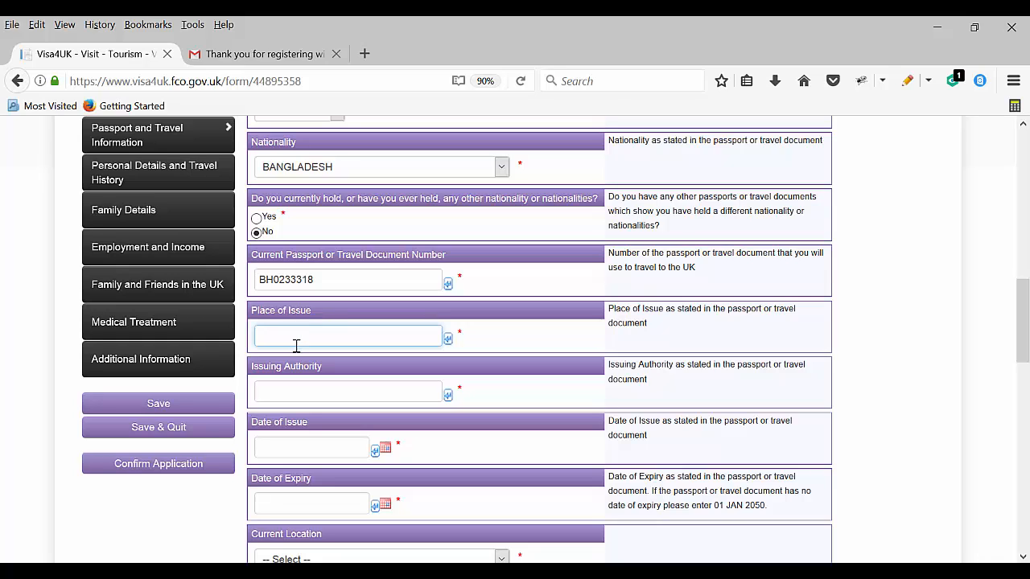
pyautogui.write('DHAKA')
pyautogui.press('Tab')
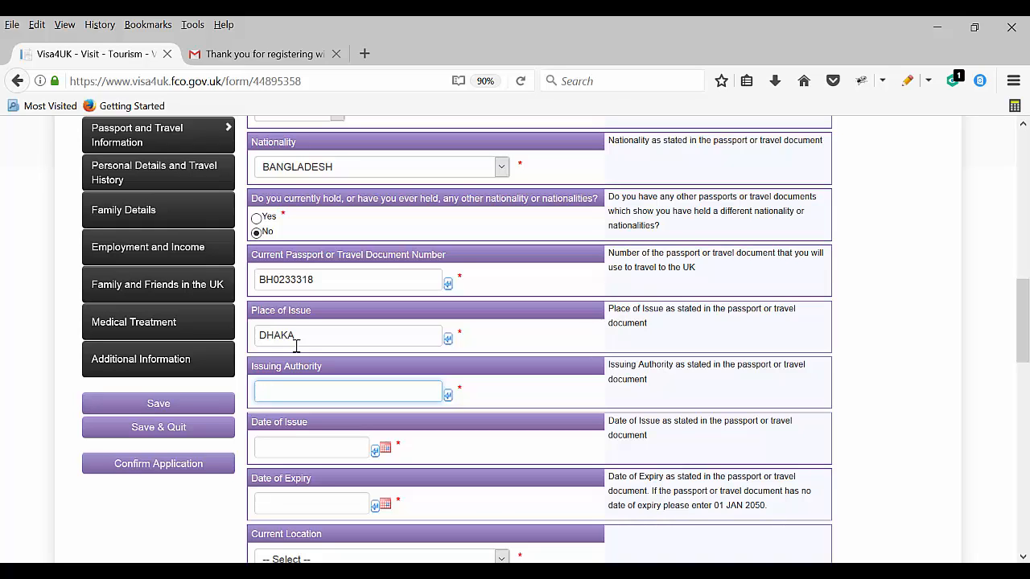
pyautogui.write('BANGLADESH')
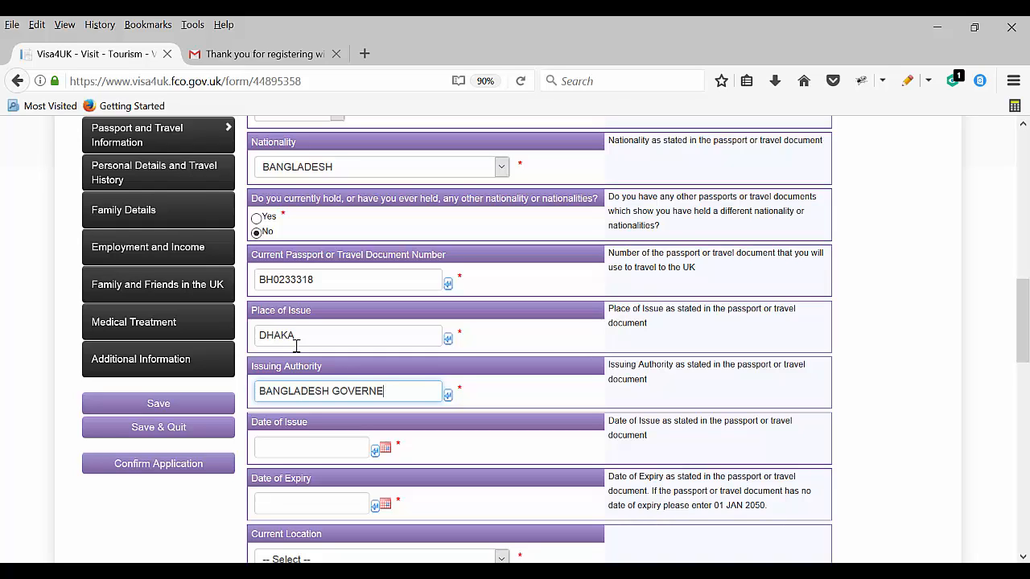
pyautogui.write(' GOVERNMEN')
pyautogui.scroll(-2, 304, 341)
pyautogui.click(296, 372)
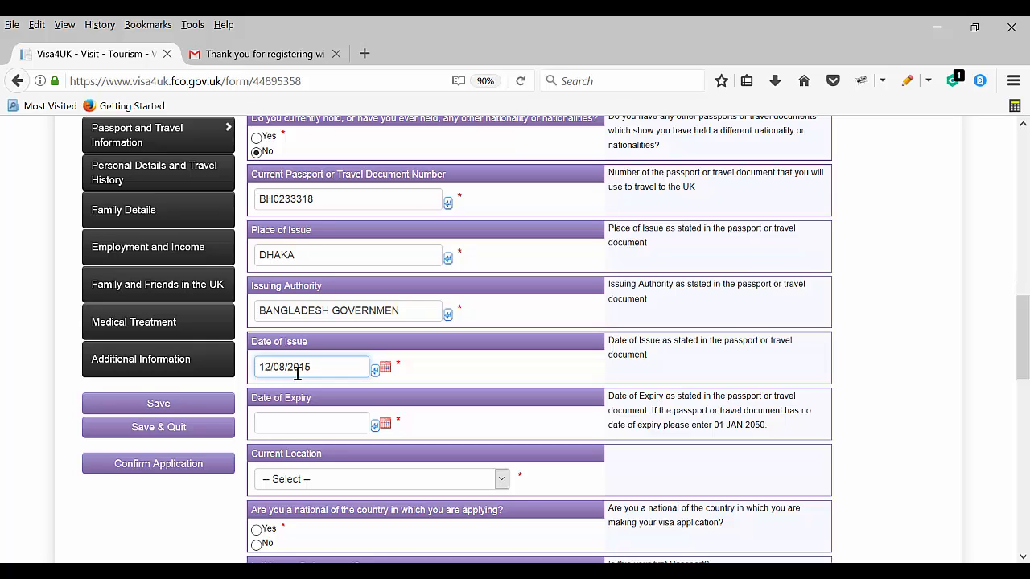
# Enter expiry date 11 Aug 2020 and choose BANGLADESH as the current location
pyautogui.press('Tab')
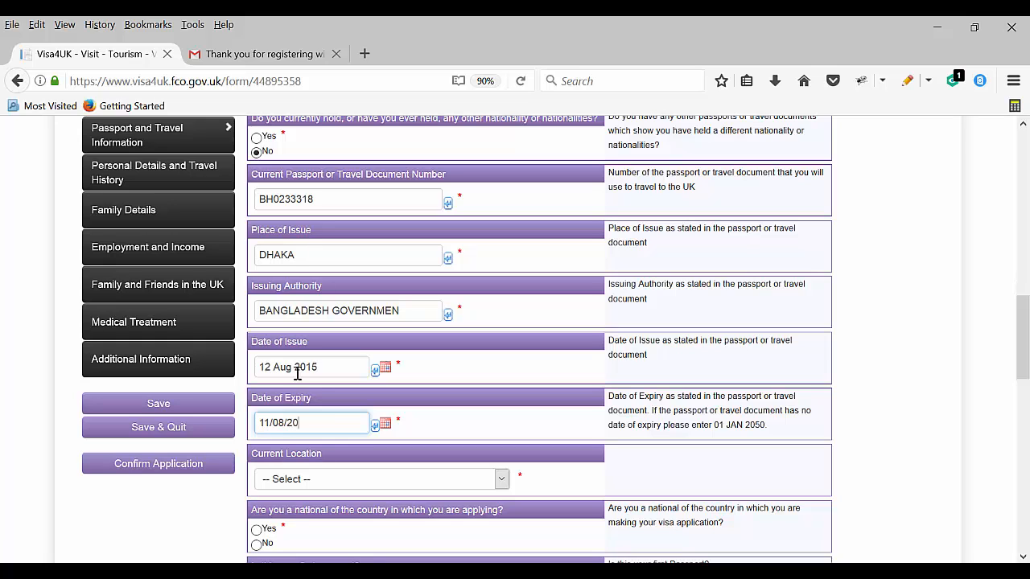
pyautogui.scroll(-2, 302, 375)
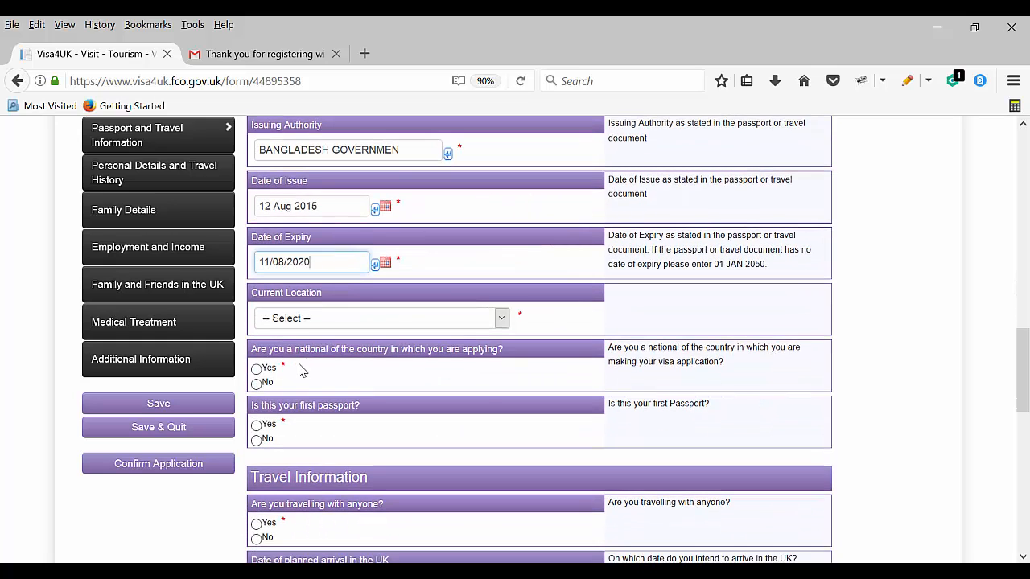
pyautogui.click(306, 320)
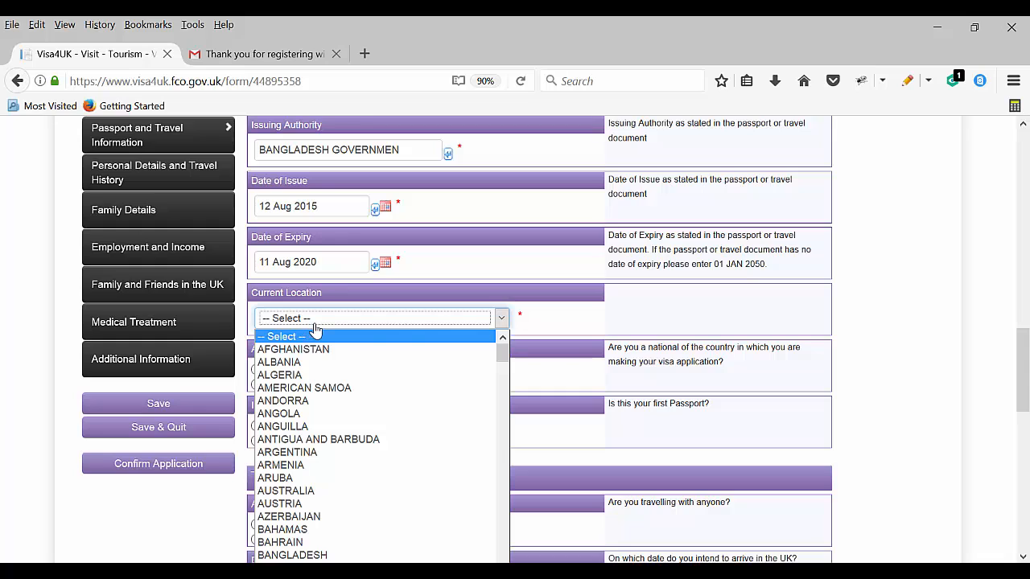
pyautogui.click(316, 555)
# Answer No to being a national there and enter 'NATIONALITY BY BIRTH' as the stay details
pyautogui.click(257, 368)
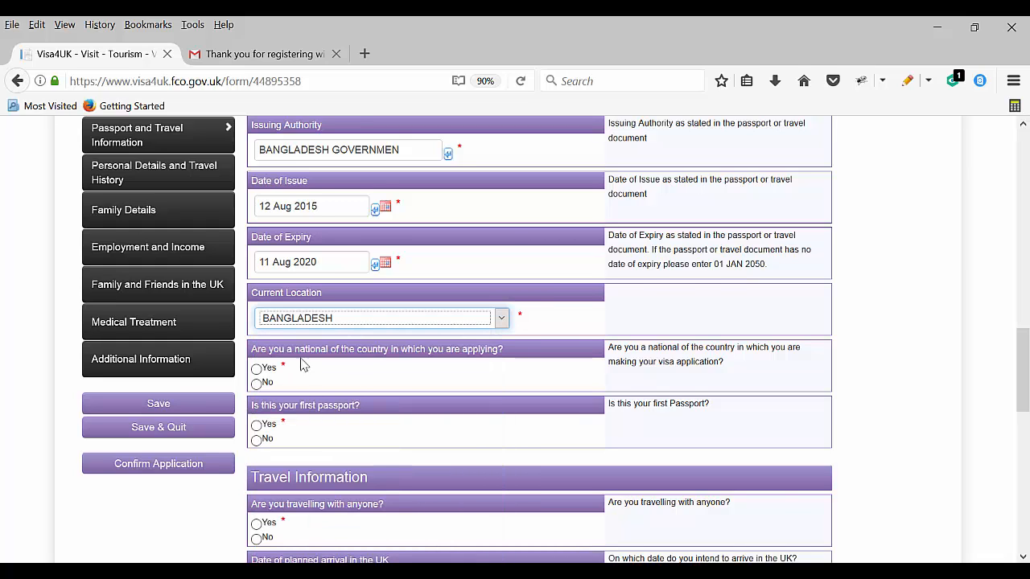
pyautogui.scroll(-1, 342, 378)
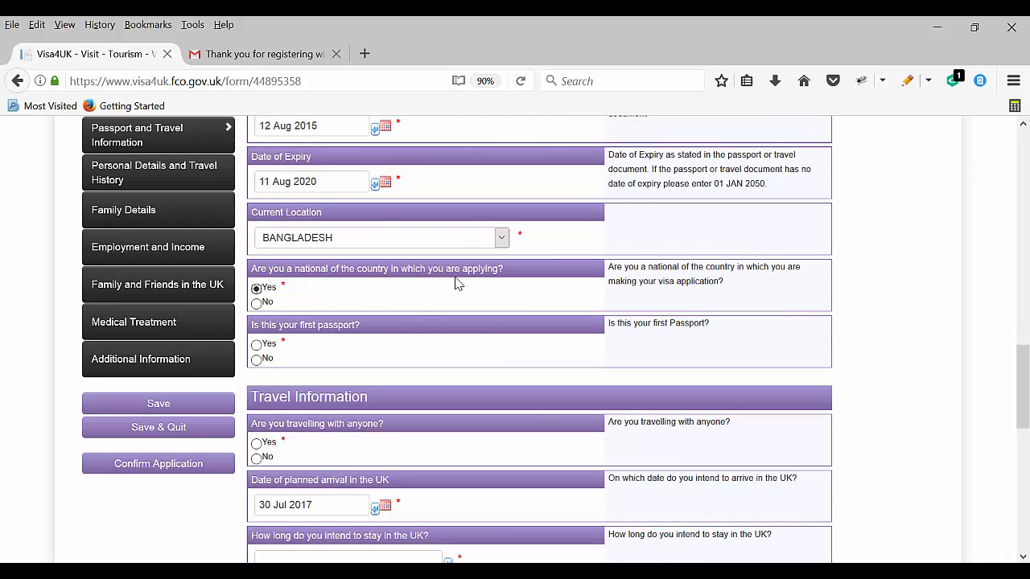
pyautogui.click(256, 304)
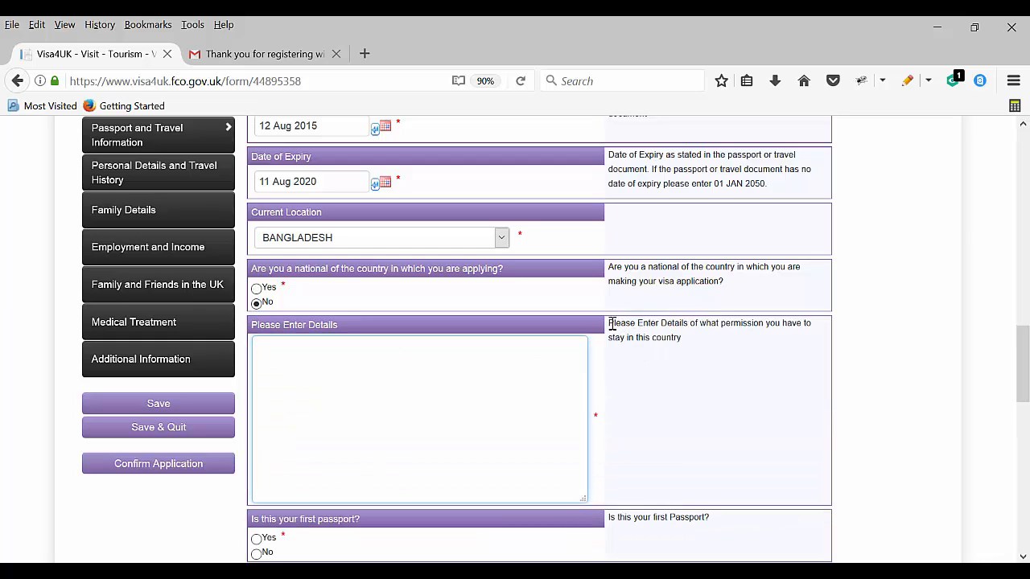
pyautogui.moveTo(611, 324); pyautogui.dragTo(722, 340)
pyautogui.click(724, 393)
pyautogui.click(337, 371)
pyautogui.write('NATIONALITY BY BIRTH')
# Answer No to this being the first passport and start adding a previous passport
pyautogui.scroll(-4, 337, 371)
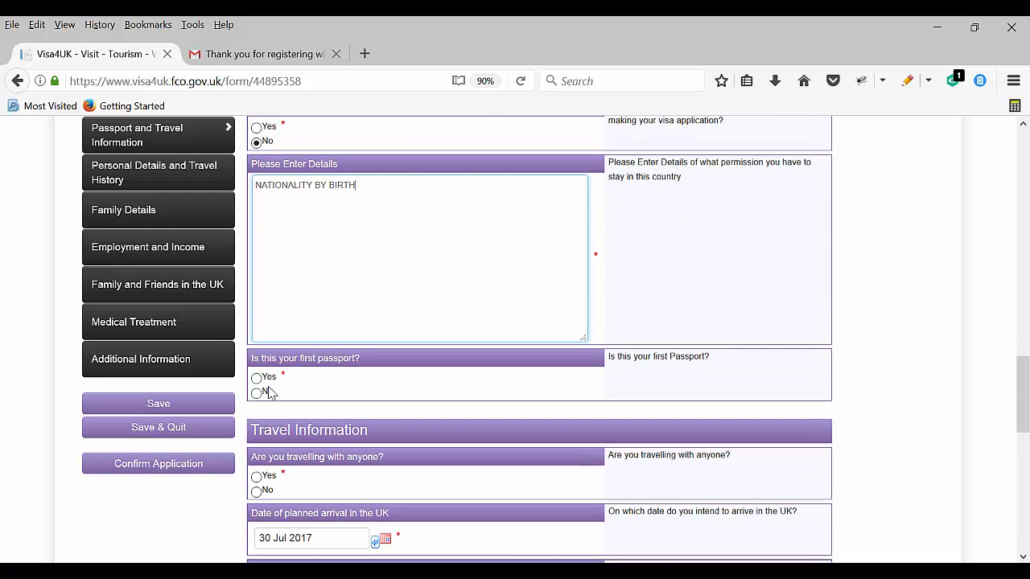
pyautogui.click(256, 377)
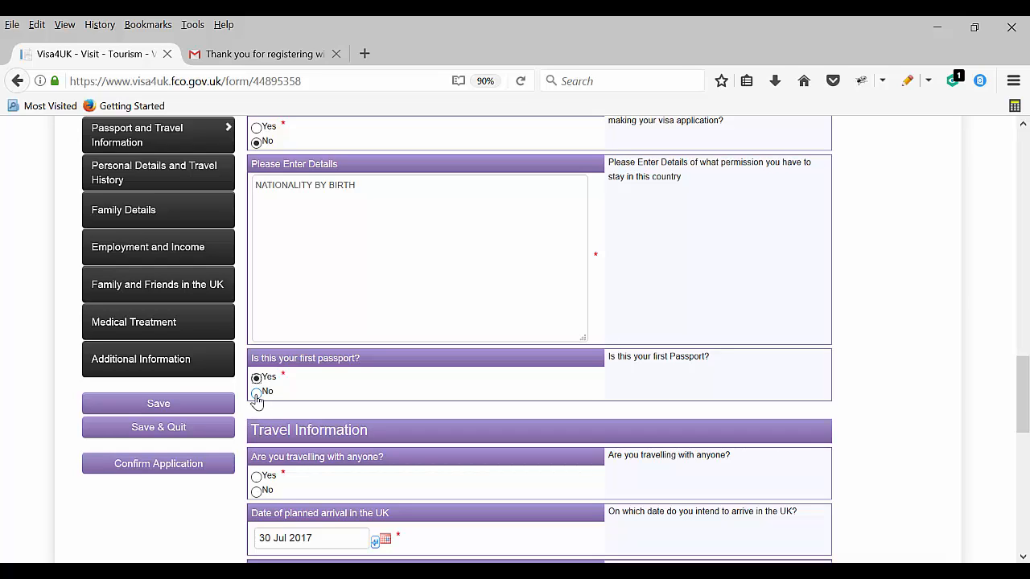
pyautogui.click(257, 393)
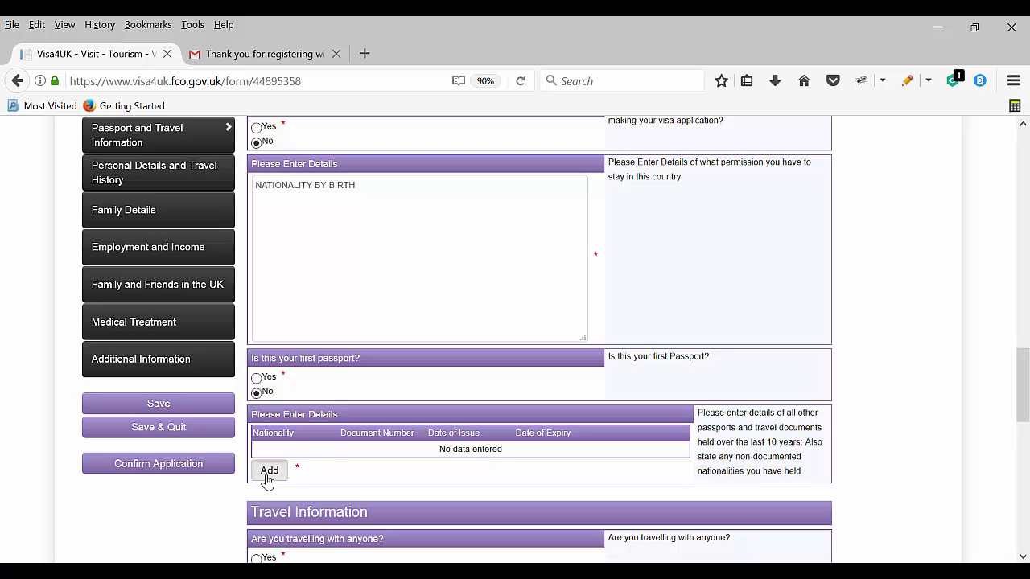
pyautogui.click(271, 473)
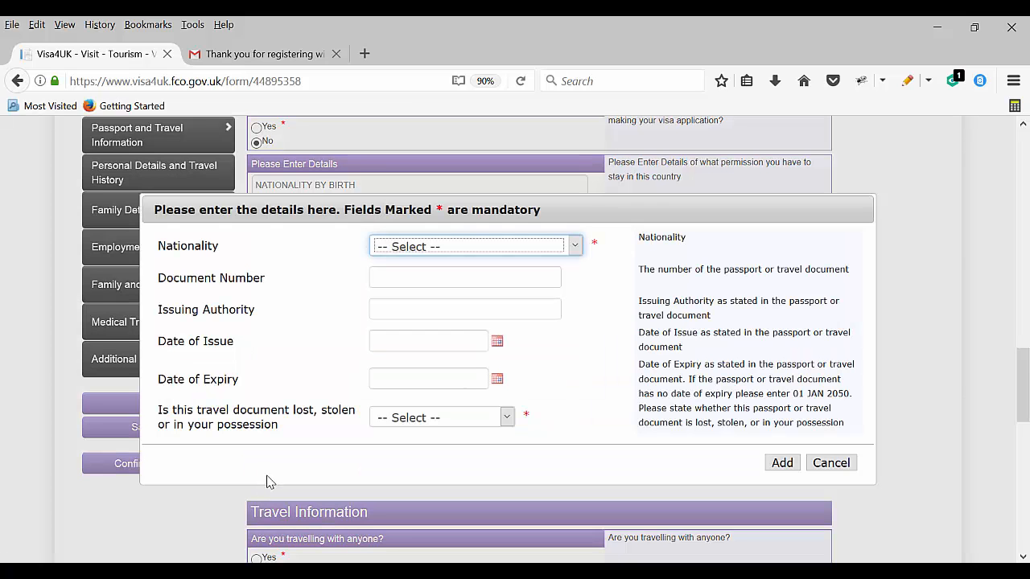
# Try the previous-passport dialog's nationality and status fields, choosing Other, then cancel it unsaved
pyautogui.click(457, 251)
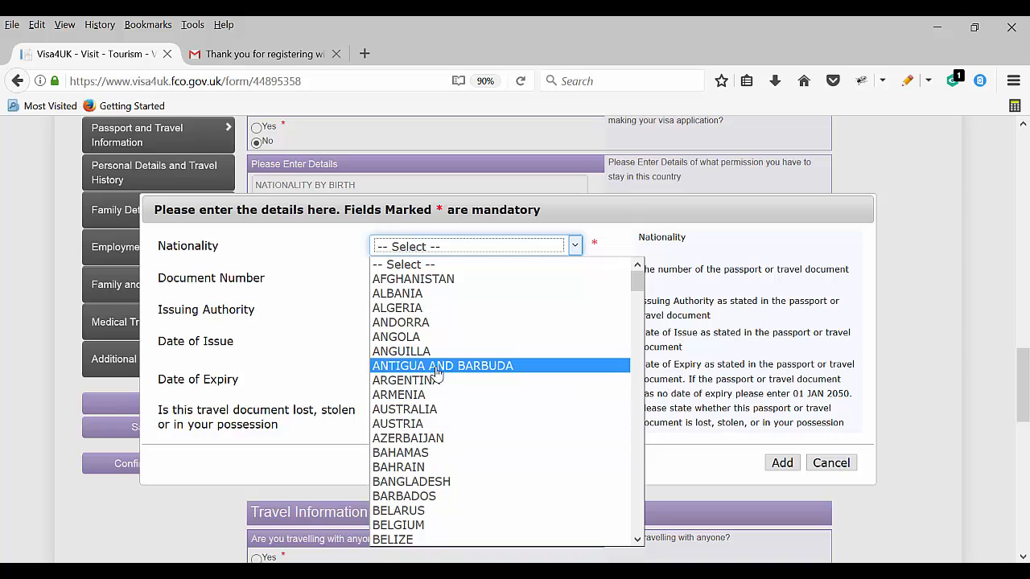
pyautogui.click(340, 293)
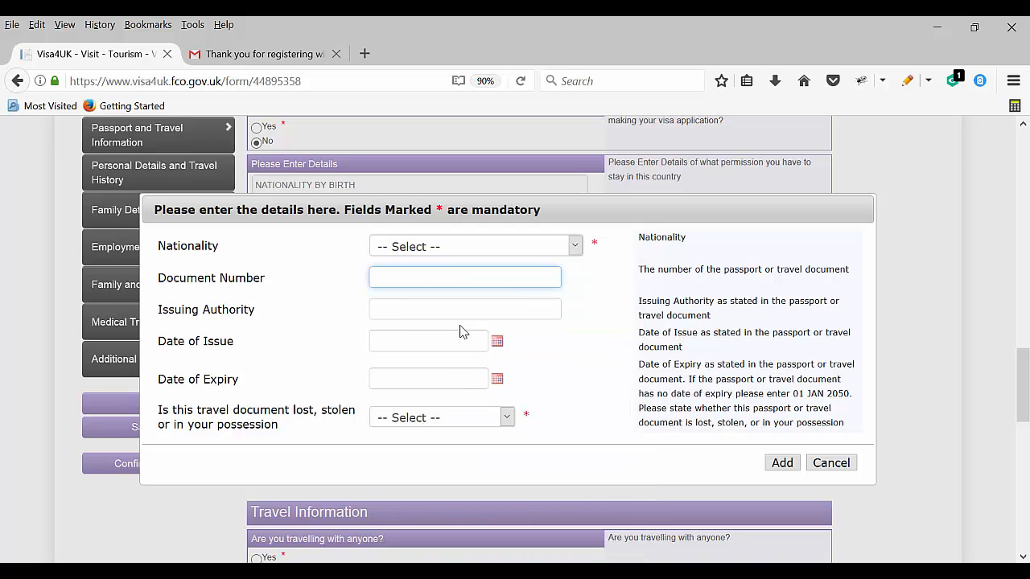
pyautogui.click(426, 346)
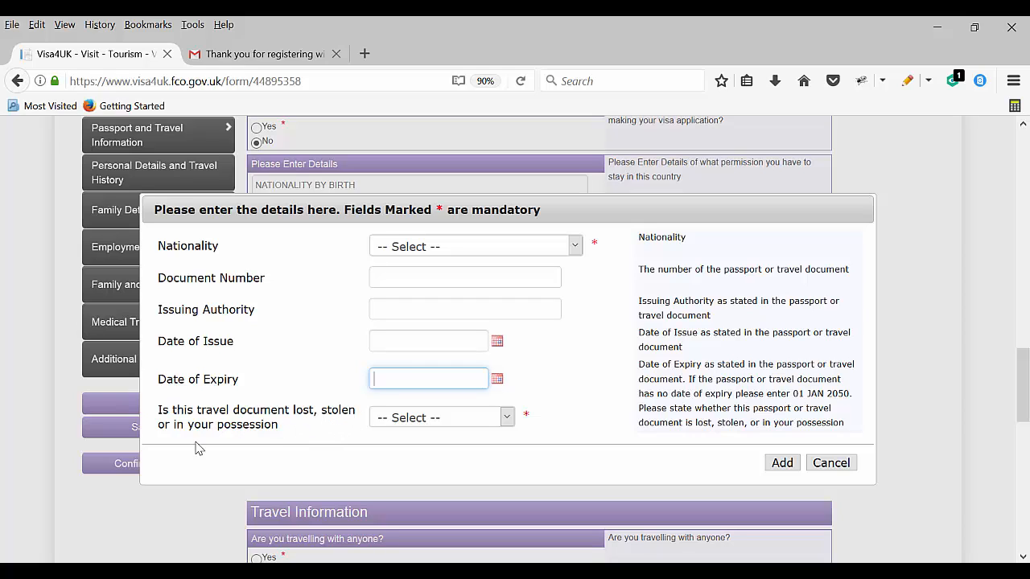
pyautogui.click(481, 421)
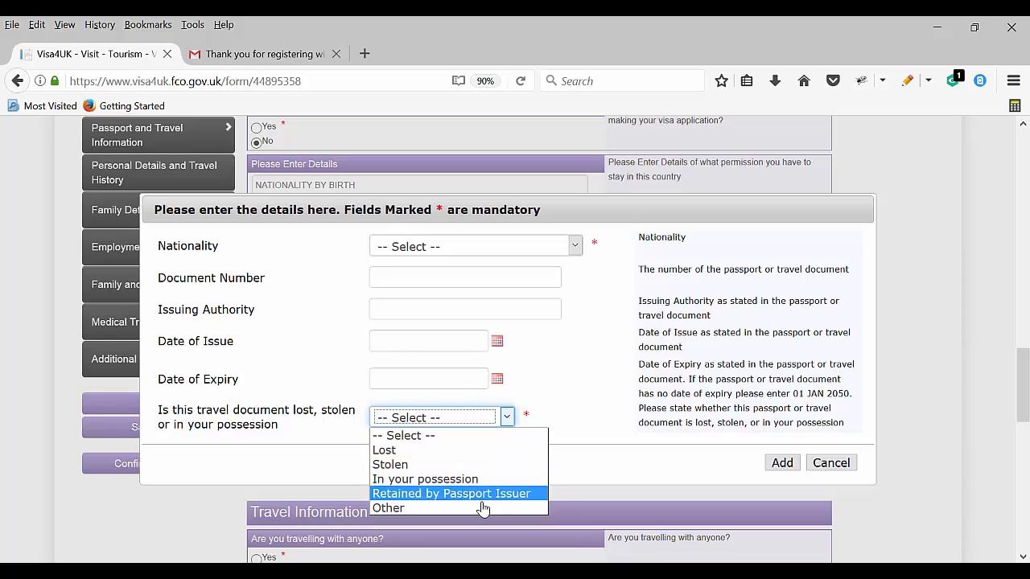
pyautogui.click(381, 508)
pyautogui.click(479, 420)
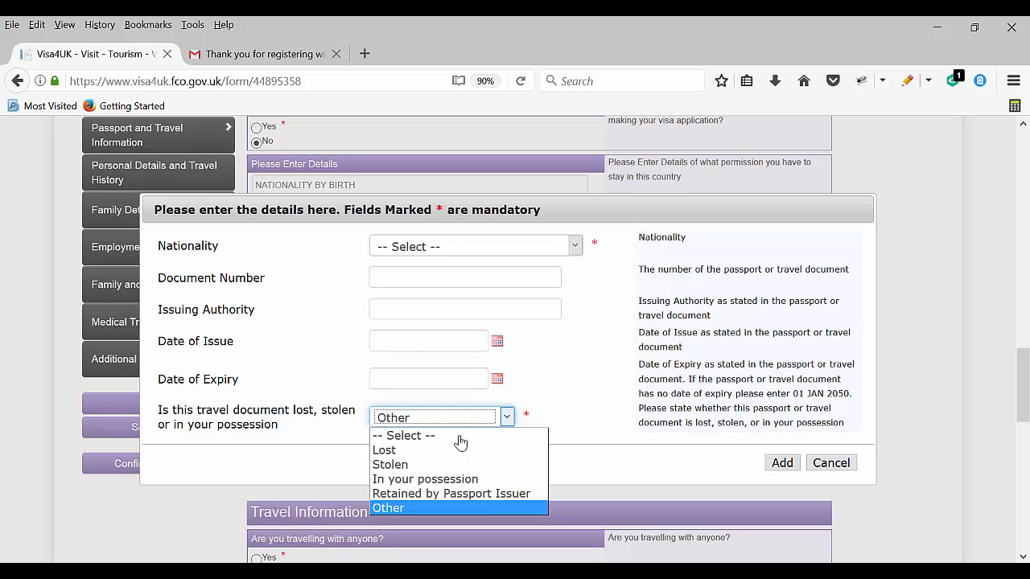
pyautogui.click(606, 404)
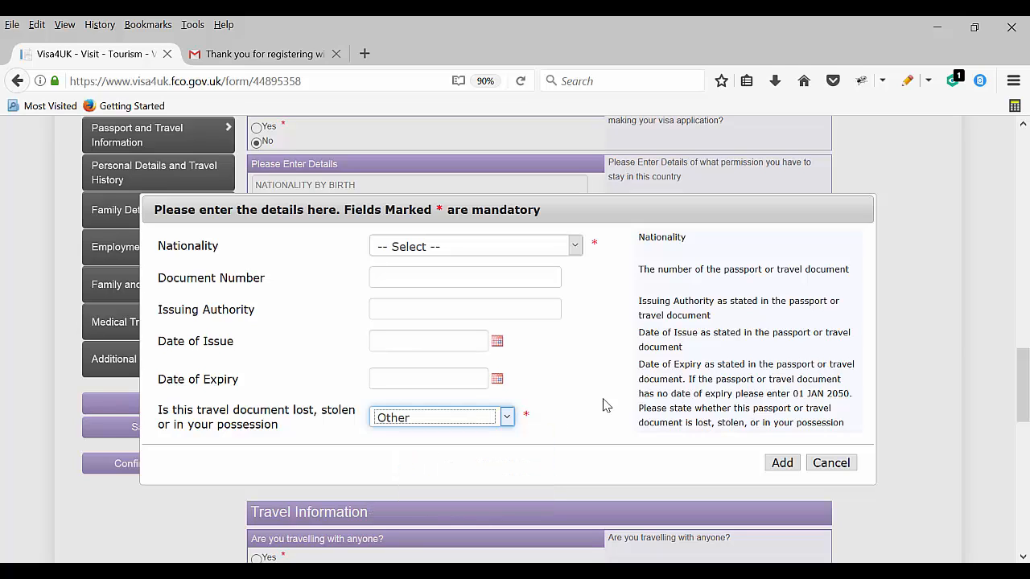
pyautogui.click(831, 462)
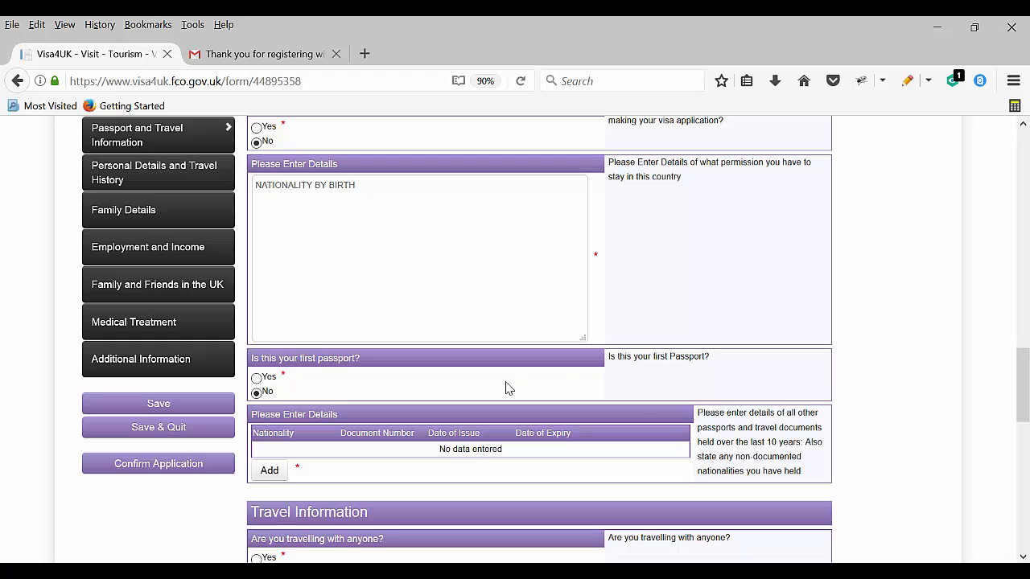
# Answer Yes to first passport and to travelling with someone, then open the companion form
pyautogui.scroll(-2, 330, 398)
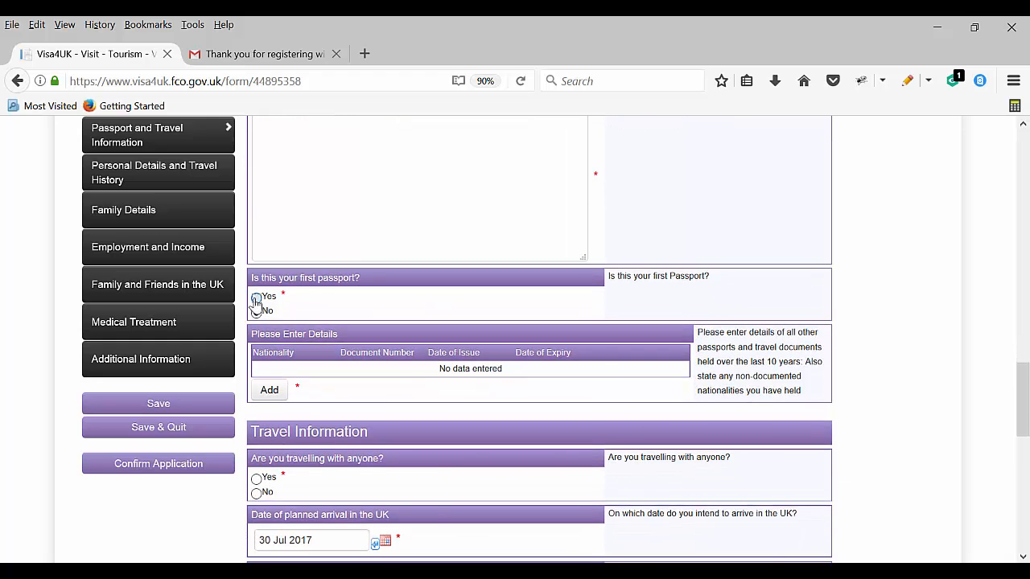
pyautogui.click(256, 298)
pyautogui.scroll(-2, 317, 357)
pyautogui.click(256, 315)
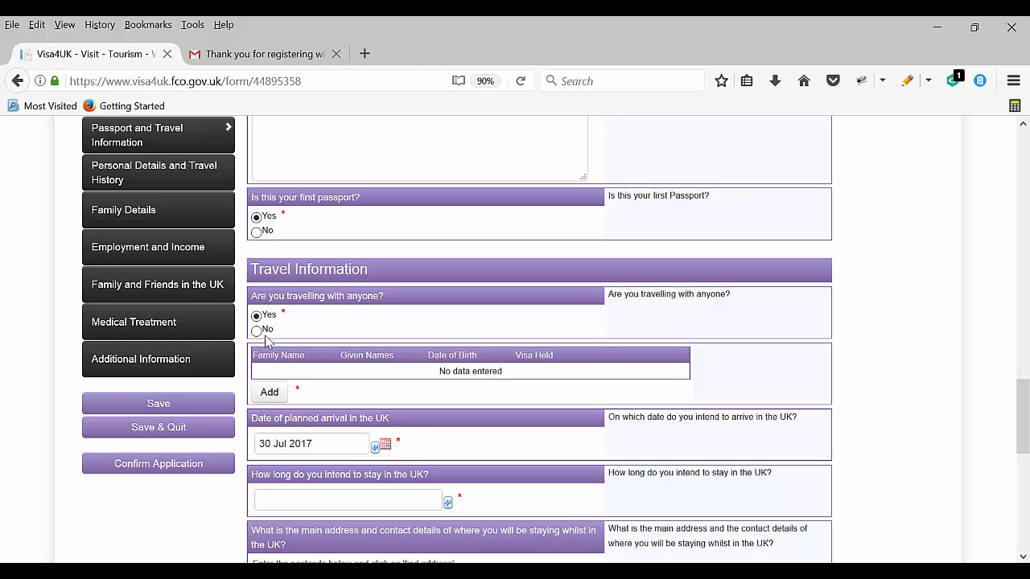
pyautogui.scroll(-2, 272, 330)
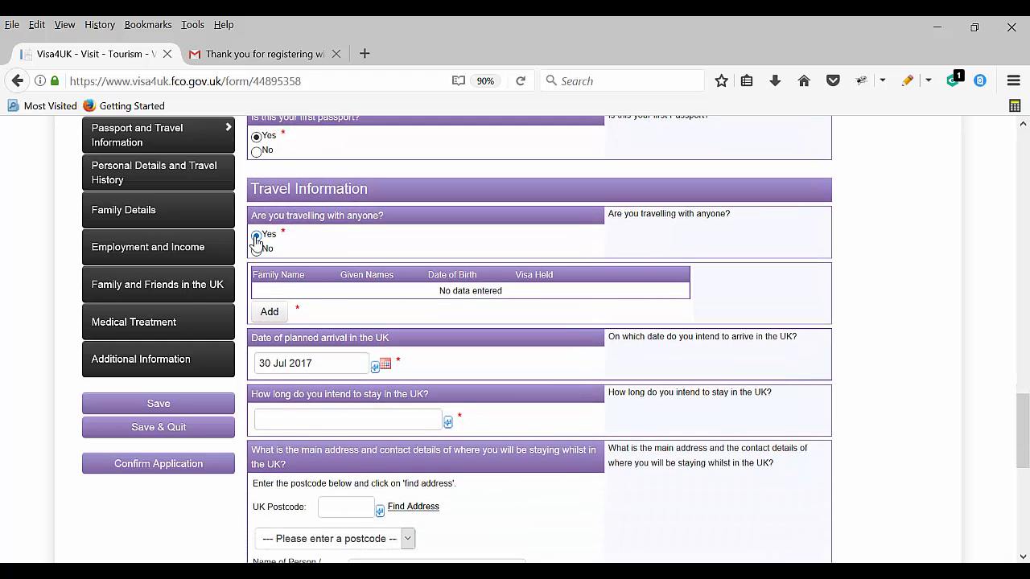
pyautogui.click(256, 250)
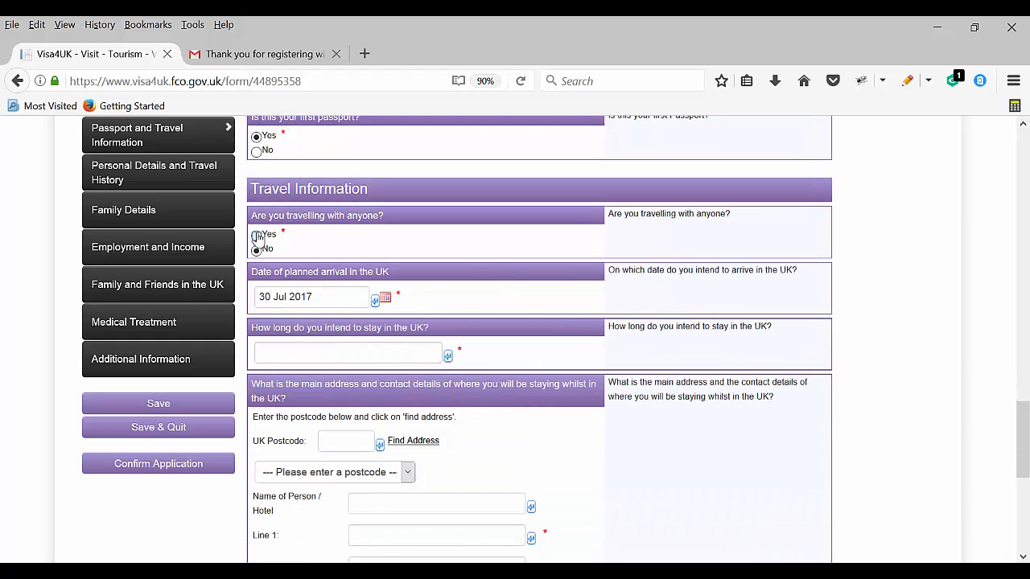
pyautogui.click(256, 235)
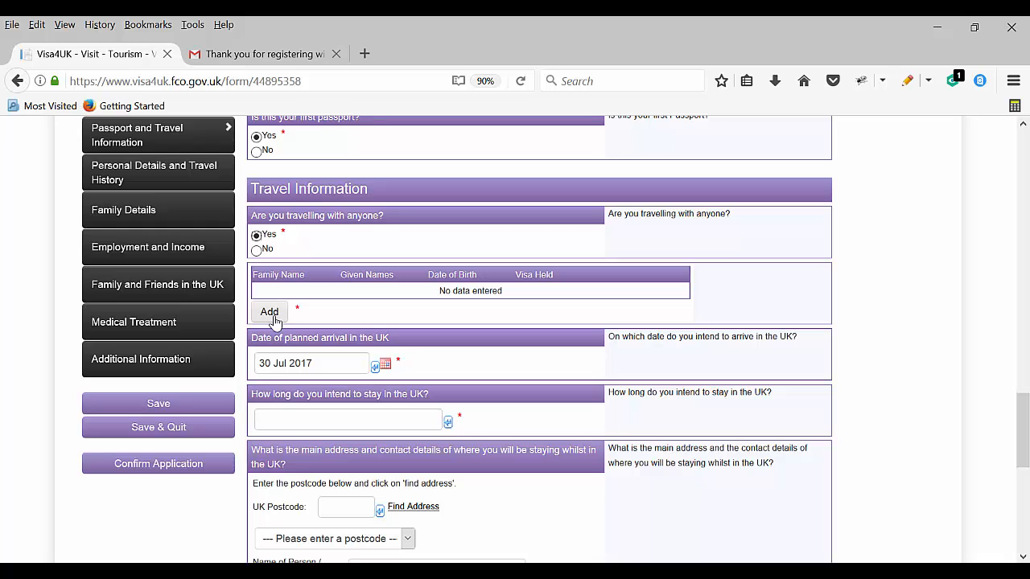
pyautogui.click(270, 314)
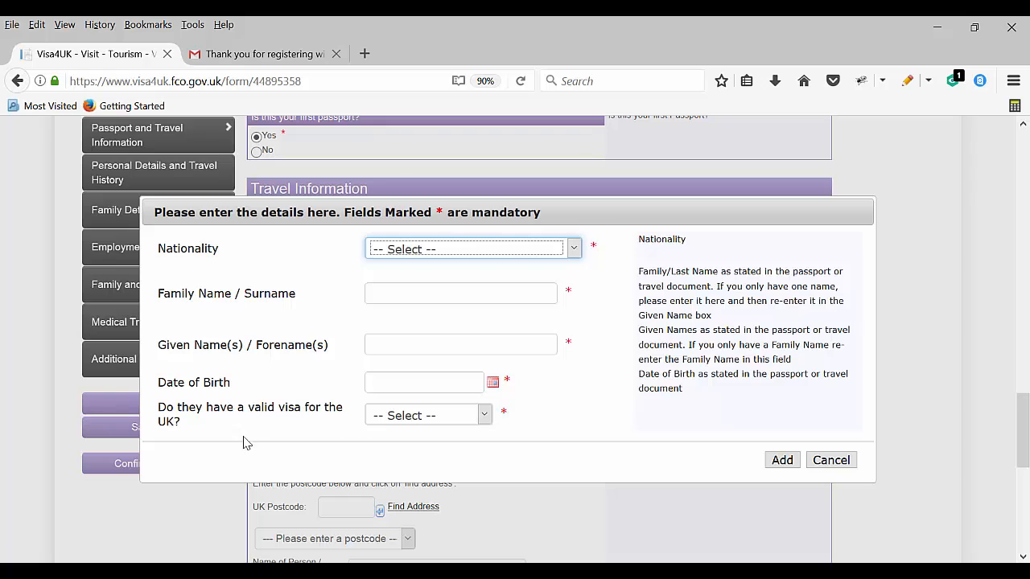
# Cancel the companion details dialog and answer No to travelling with anyone
pyautogui.click(478, 416)
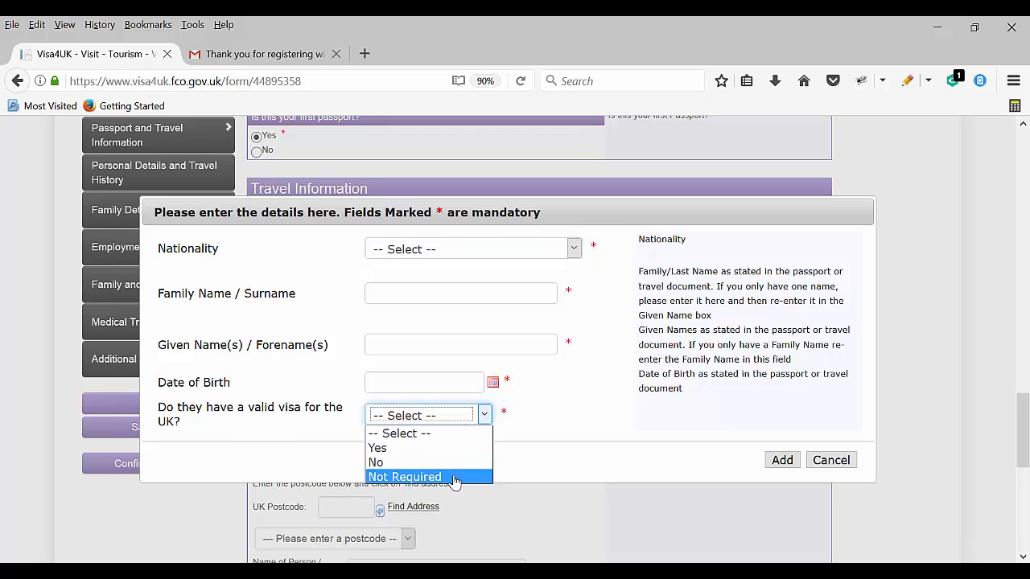
pyautogui.click(843, 466)
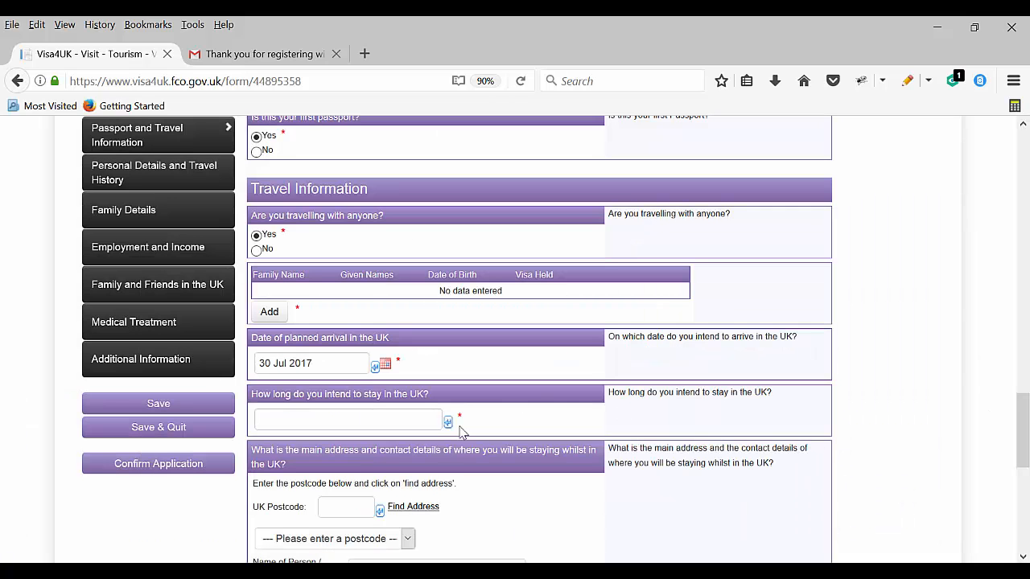
pyautogui.scroll(-2, 352, 405)
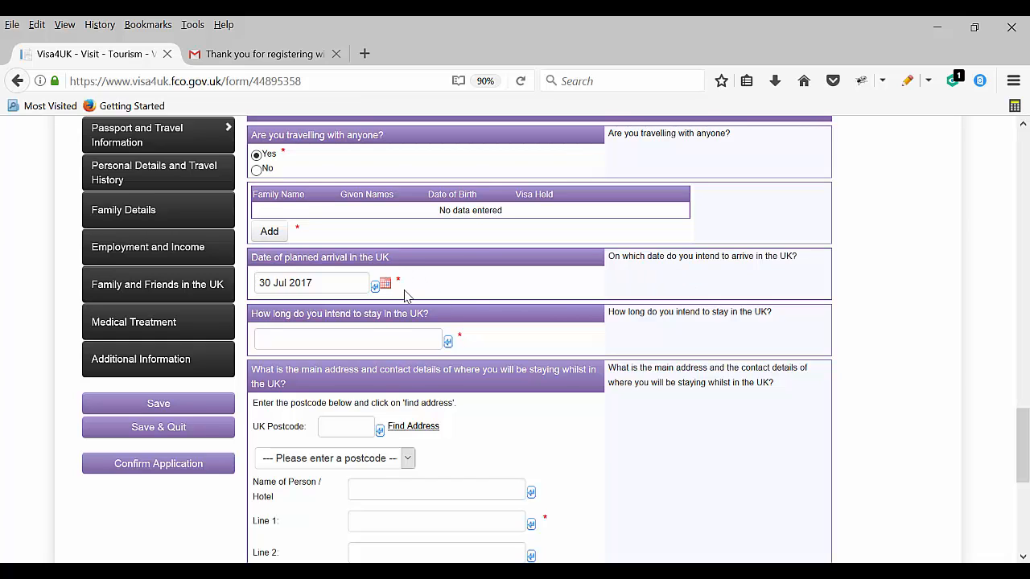
pyautogui.scroll(2, 285, 259)
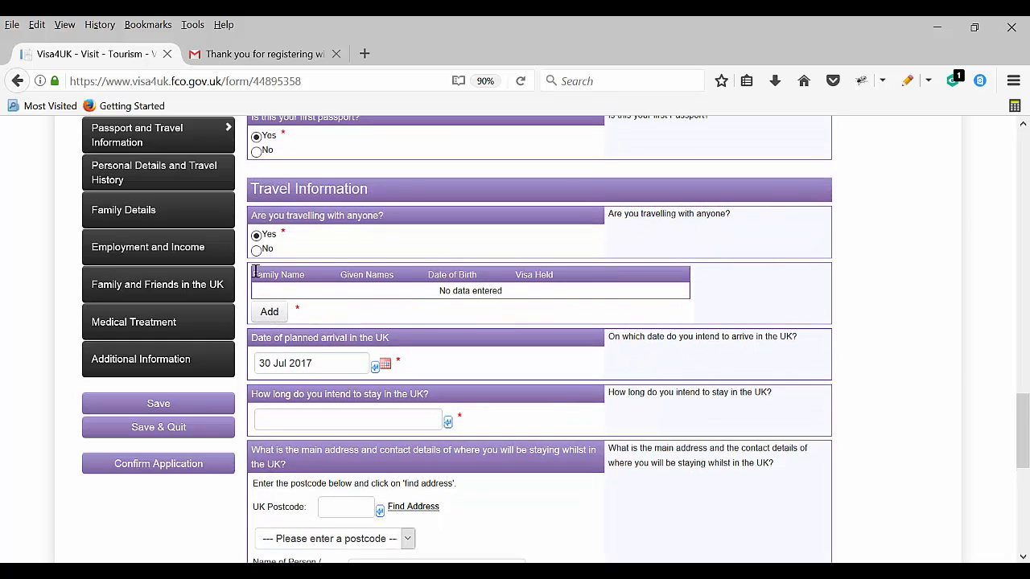
pyautogui.click(256, 250)
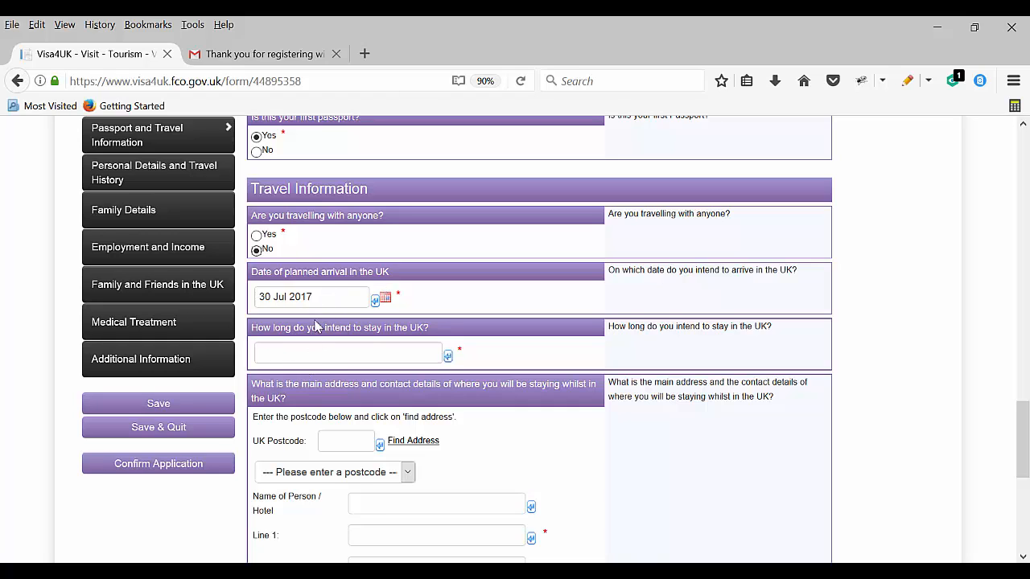
# Enter a 7-day length of stay and the Manchester stay address with postcode
pyautogui.click(289, 356)
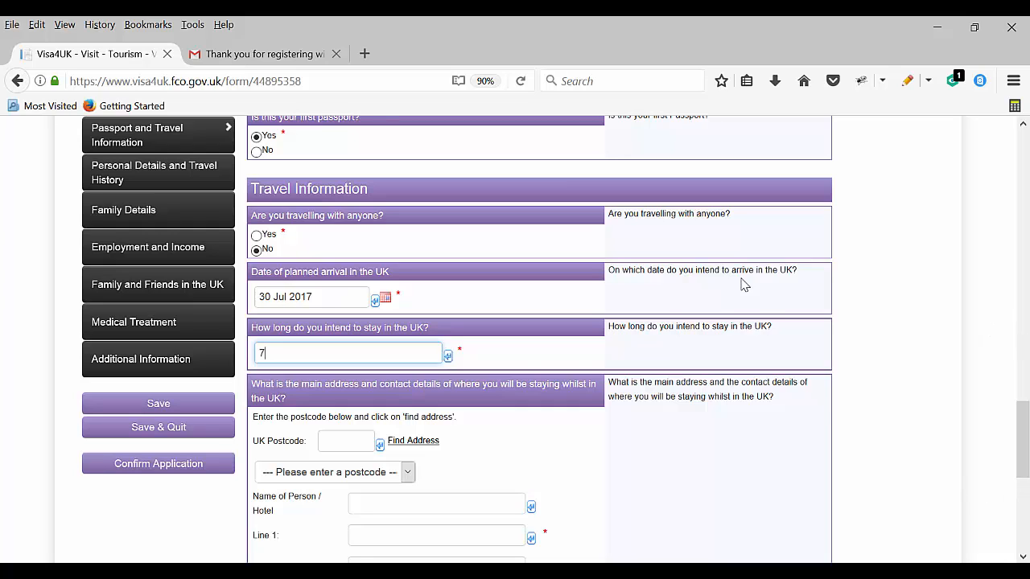
pyautogui.press('Tab')
pyautogui.scroll(-2, 524, 390)
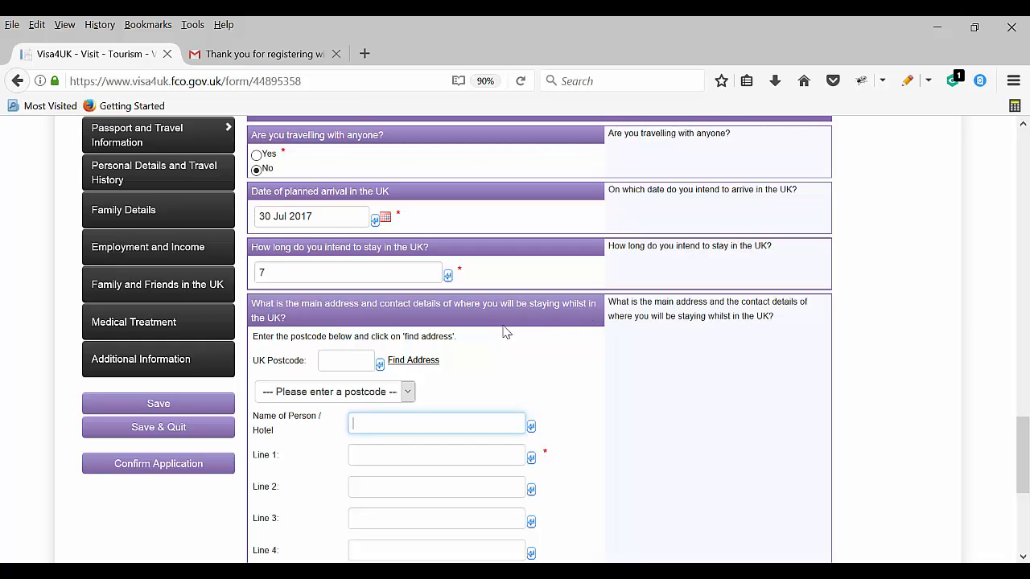
pyautogui.scroll(-2, 380, 362)
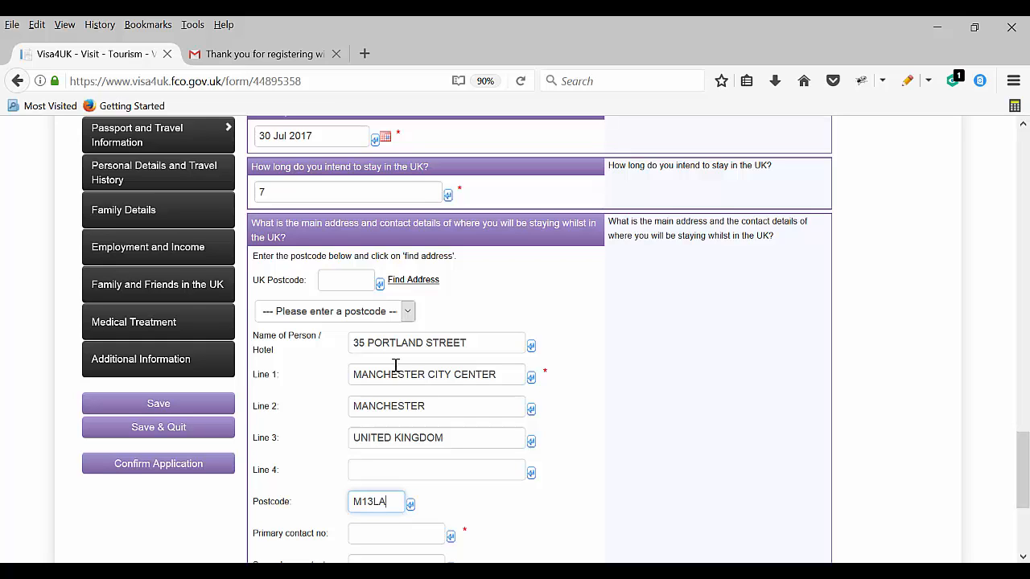
pyautogui.scroll(-5, 396, 366)
# Fill in the primary contact number and continue to the Personal Details section
pyautogui.click(376, 316)
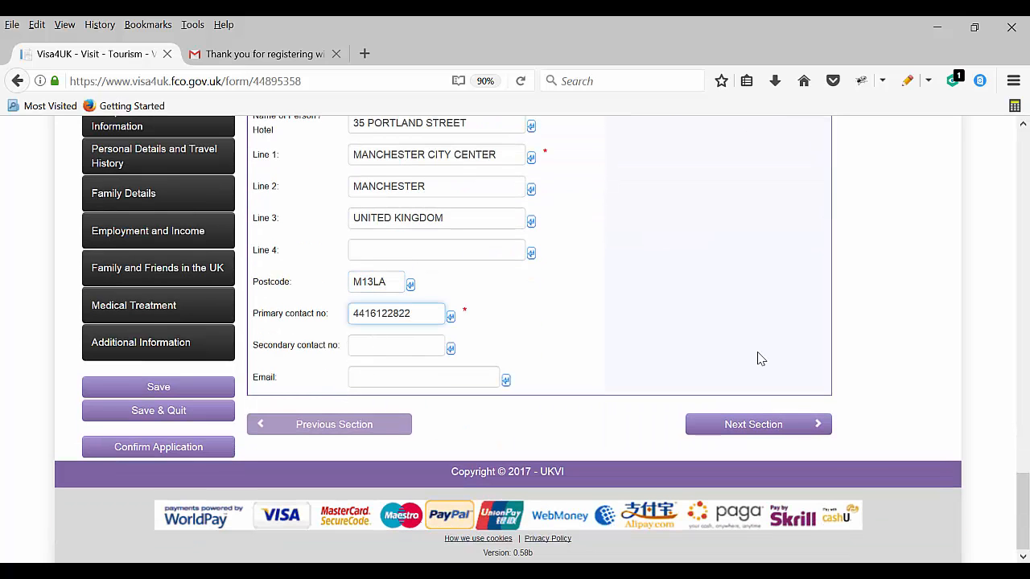
pyautogui.click(392, 375)
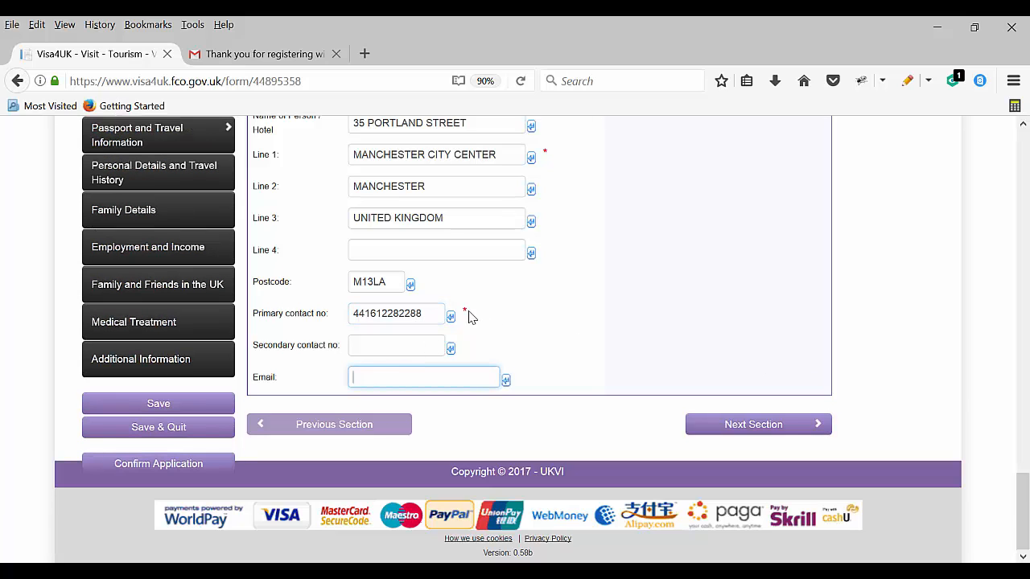
pyautogui.scroll(3, 531, 391)
pyautogui.scroll(-3, 644, 410)
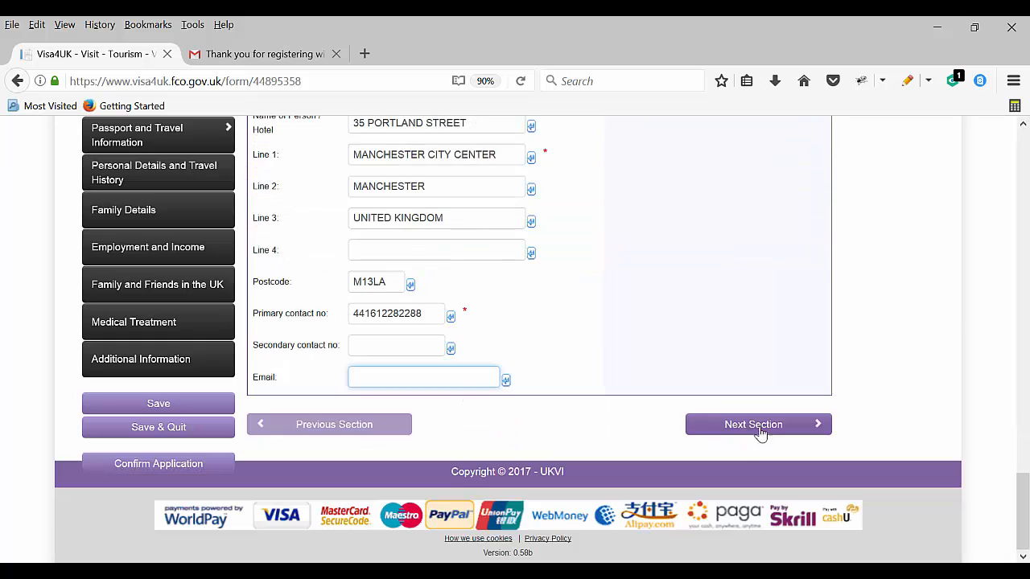
pyautogui.click(758, 426)
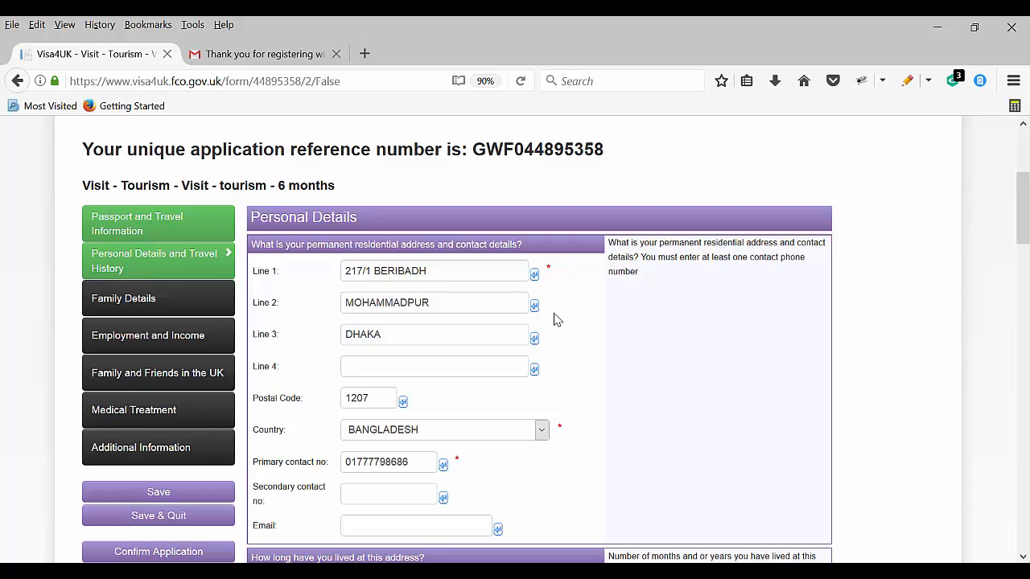
# Scroll through Personal Details to review the INDIA, SINGAPORE and MALAYSIA trips and criminal history answers
pyautogui.scroll(-20, 495, 338)
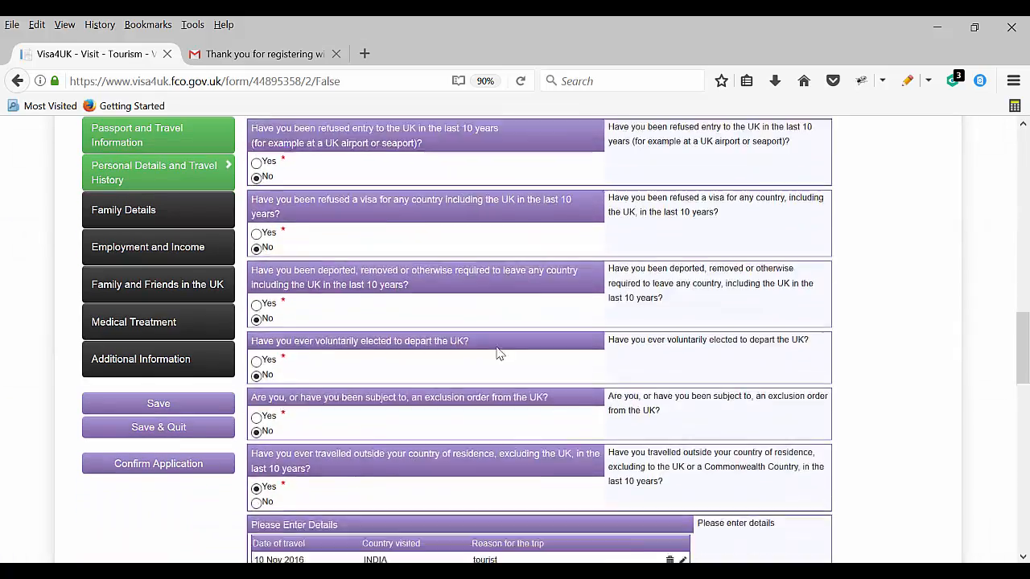
pyautogui.scroll(-3, 516, 374)
pyautogui.scroll(8, 519, 378)
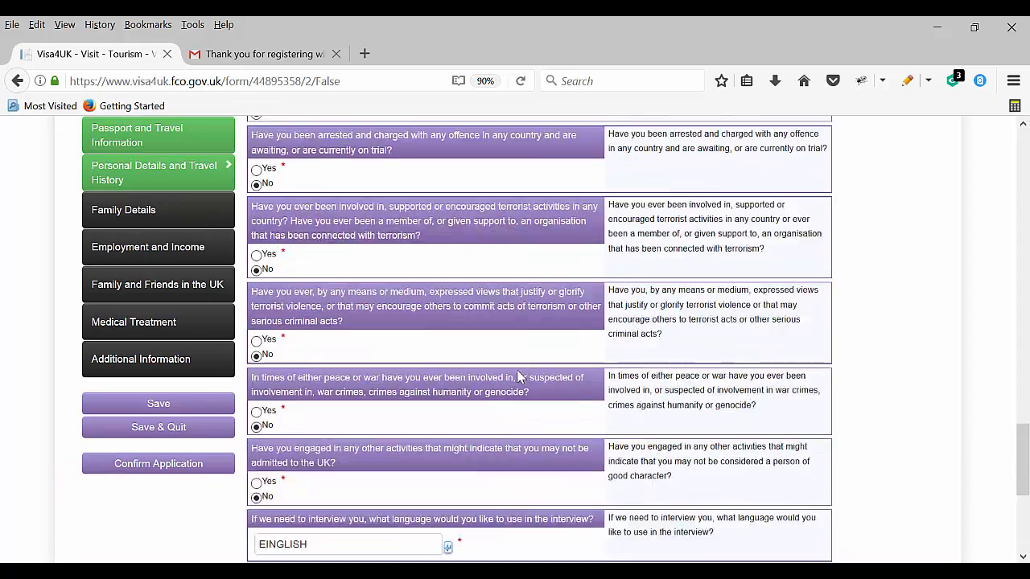
pyautogui.scroll(10, 519, 378)
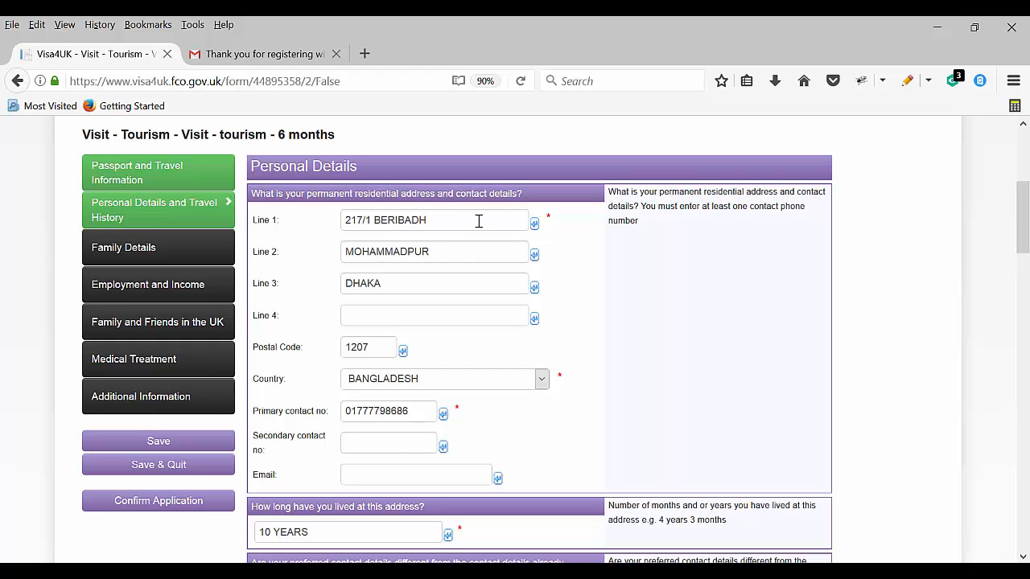
pyautogui.scroll(-4, 459, 301)
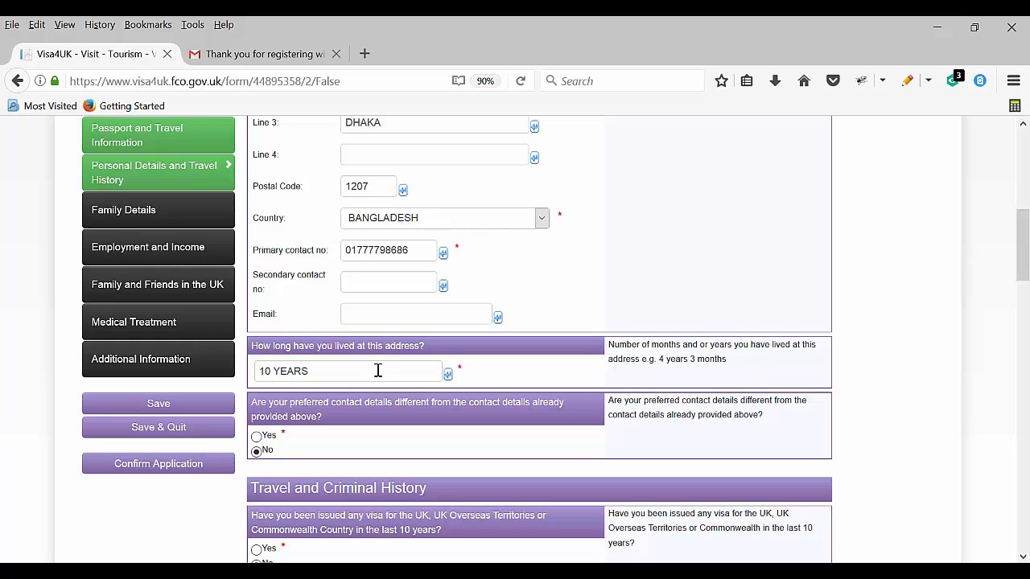
pyautogui.scroll(-2, 384, 373)
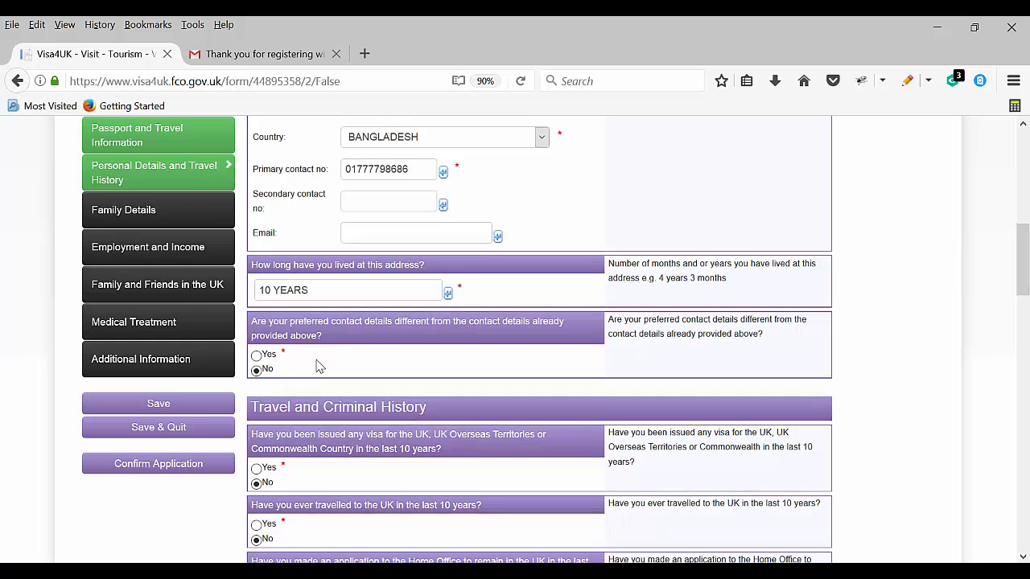
pyautogui.scroll(-3, 317, 366)
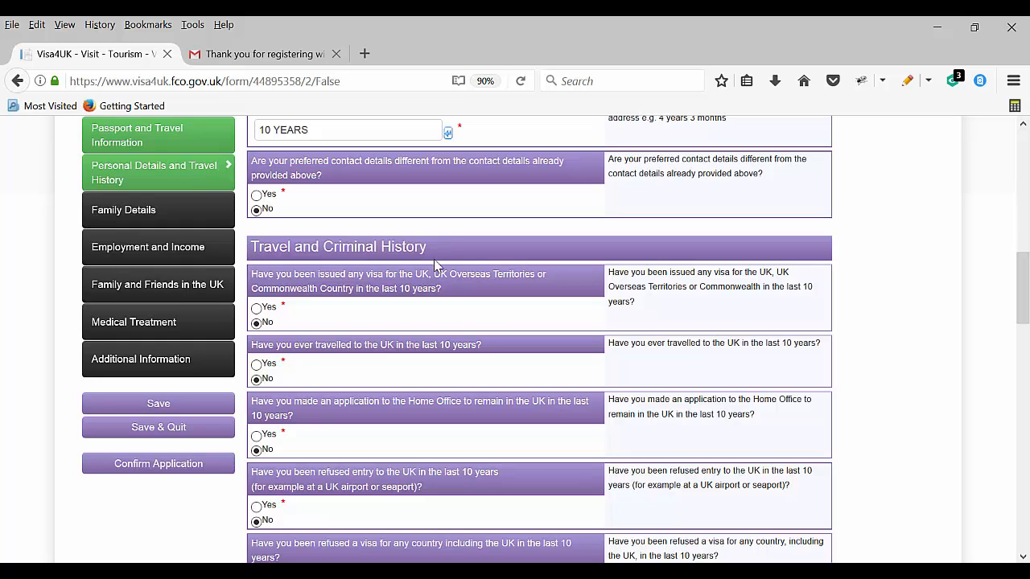
pyautogui.scroll(-2, 424, 289)
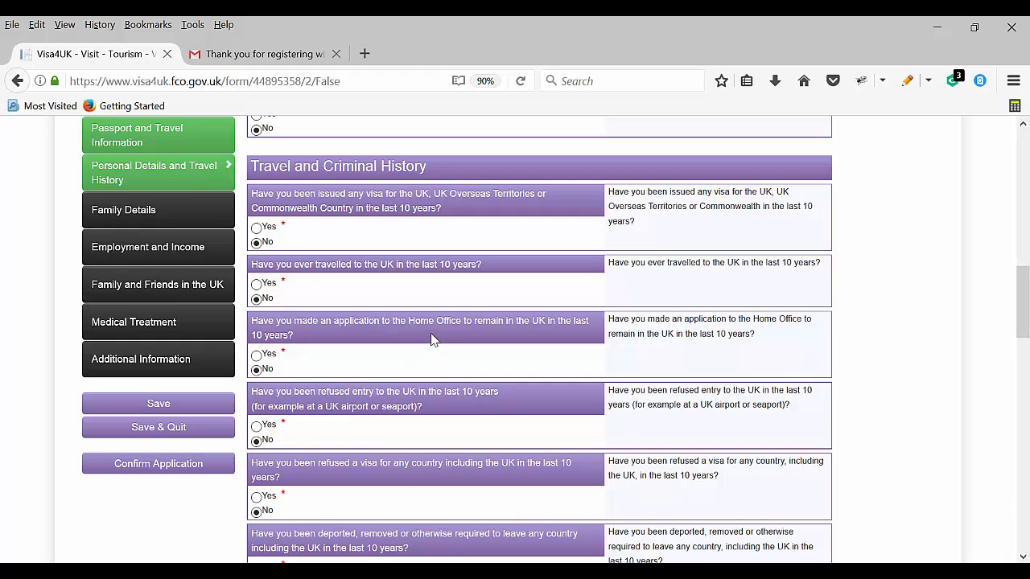
pyautogui.scroll(-6, 433, 342)
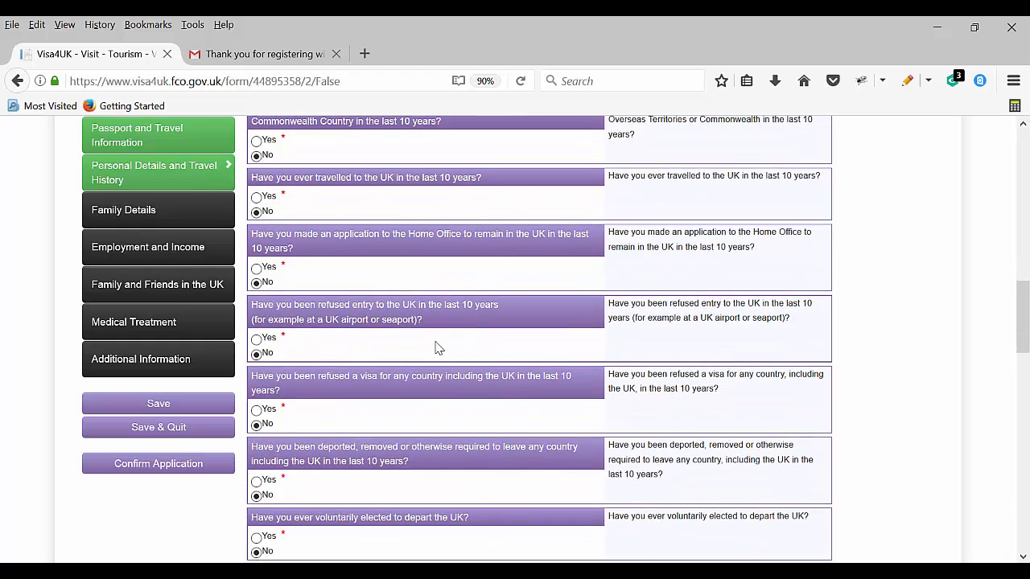
pyautogui.scroll(-4, 435, 344)
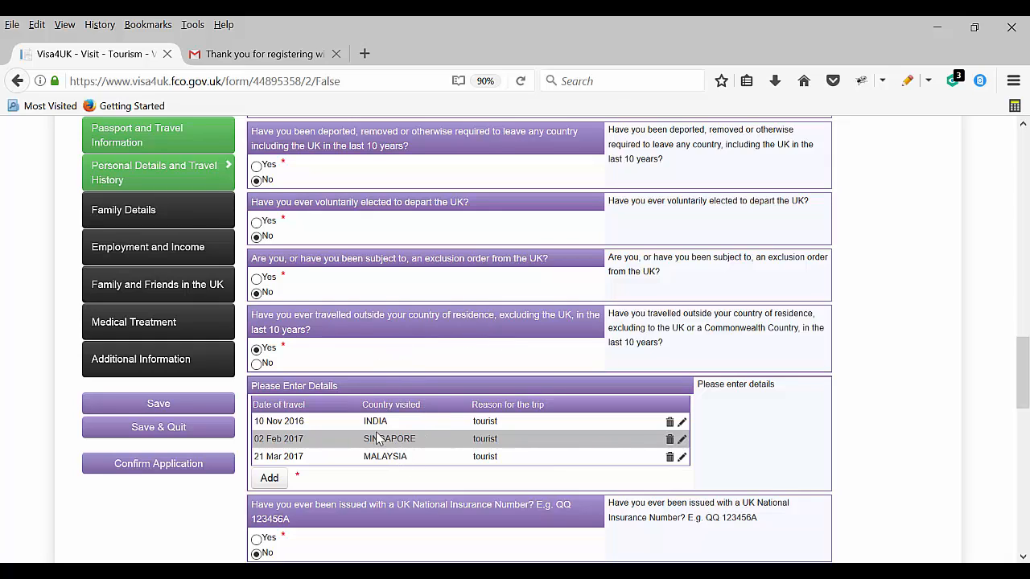
pyautogui.scroll(-2, 354, 418)
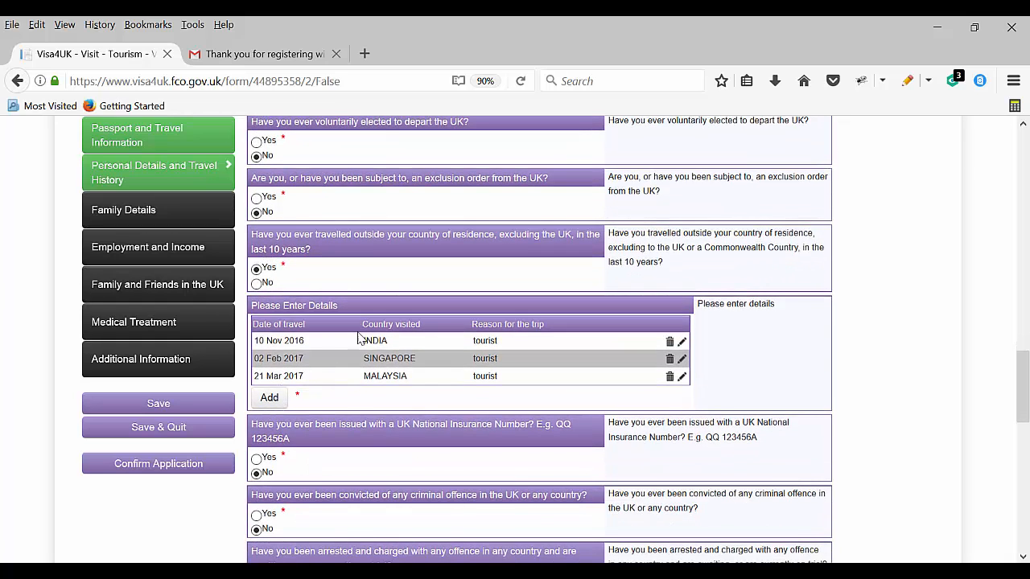
# Cancel an extra trip entry, check the interview language answer, and submit the travel history section
pyautogui.click(272, 399)
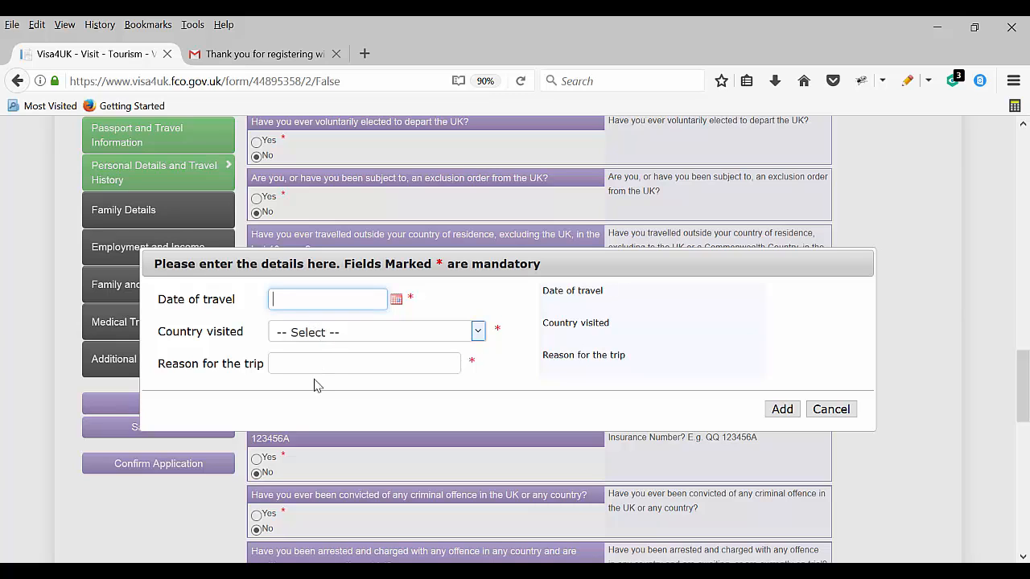
pyautogui.click(829, 409)
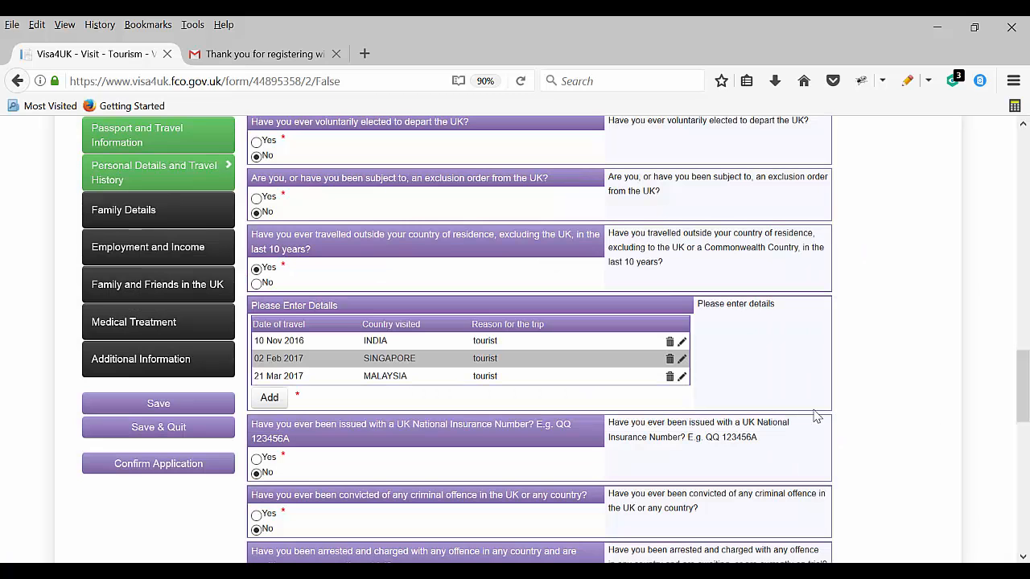
pyautogui.scroll(-2, 426, 438)
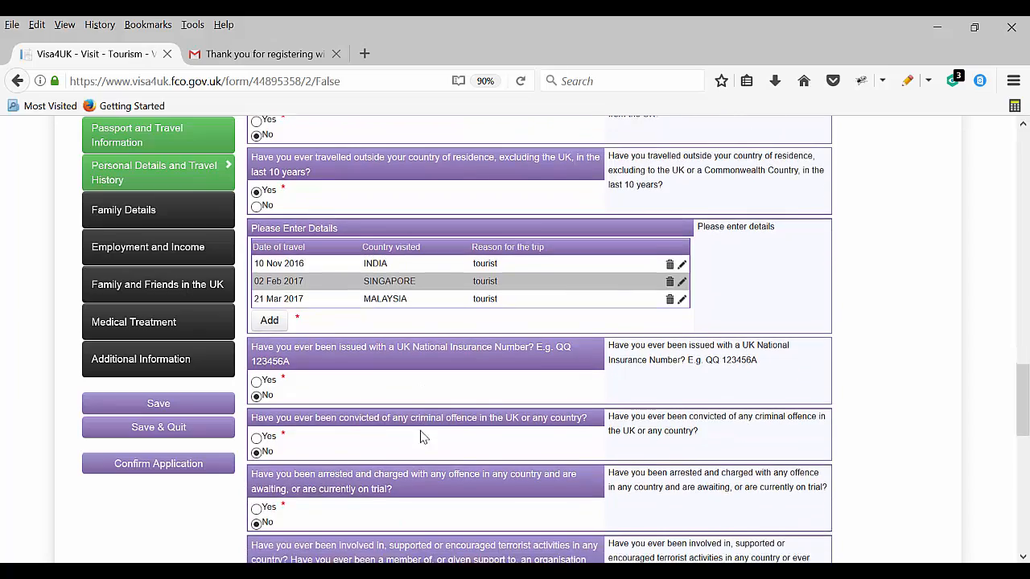
pyautogui.scroll(-6, 358, 443)
pyautogui.scroll(-6, 359, 445)
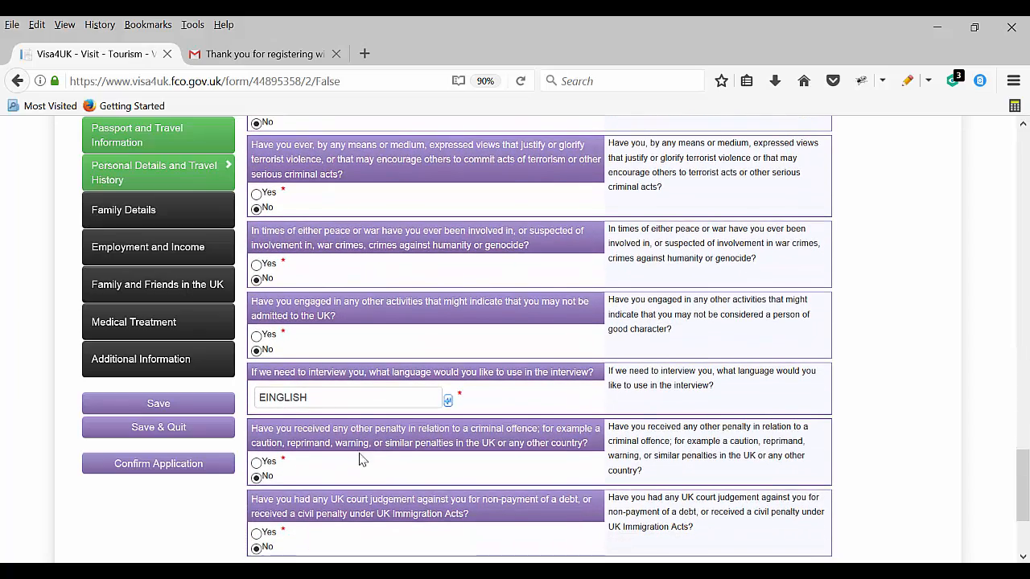
pyautogui.click(342, 400)
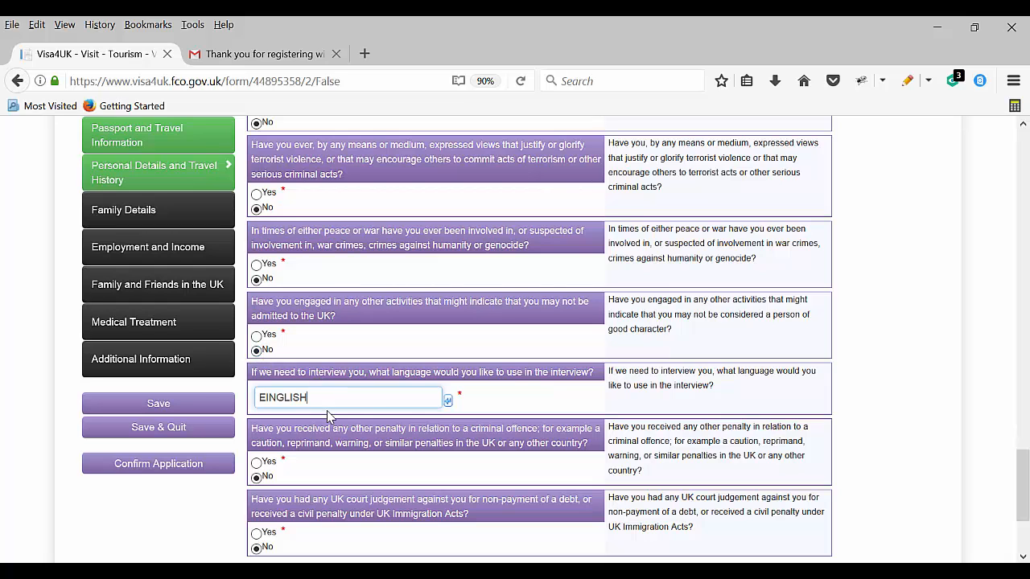
pyautogui.scroll(-1, 340, 424)
pyautogui.scroll(-4, 340, 424)
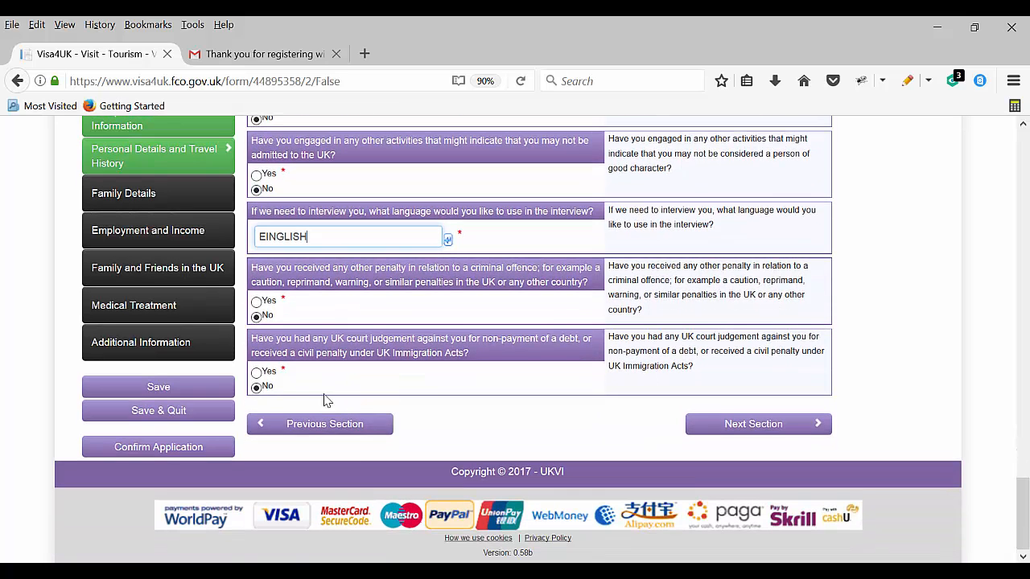
pyautogui.click(761, 430)
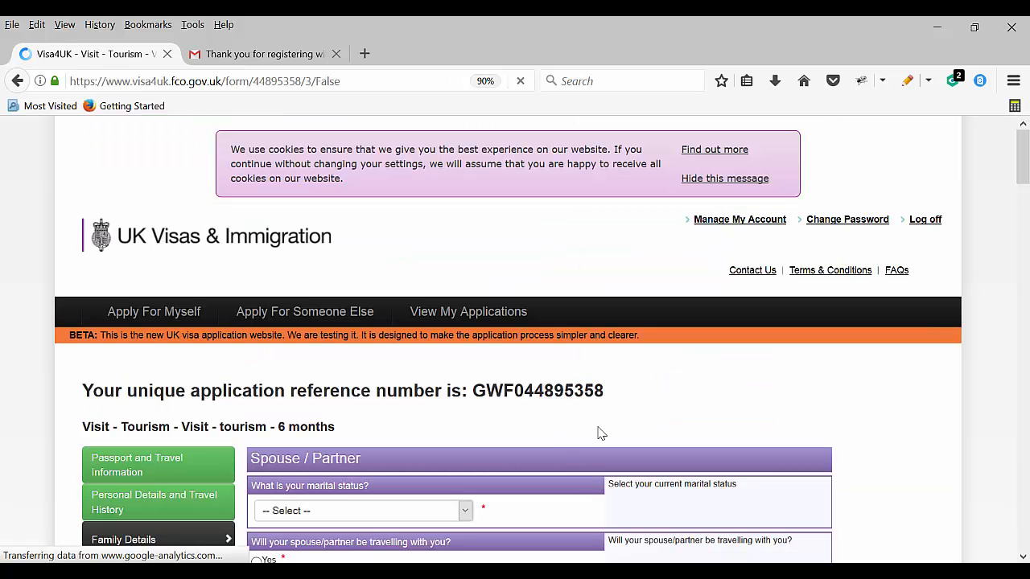
# Set marital status to Married / Civil Partner and answer Yes to the spouse travelling
pyautogui.scroll(-5, 521, 346)
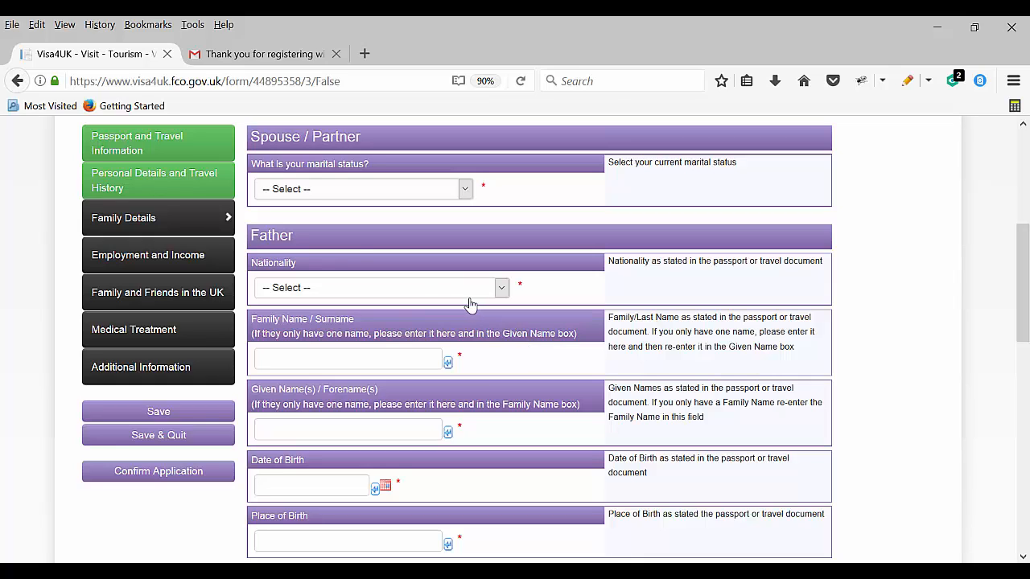
pyautogui.click(374, 193)
pyautogui.click(344, 239)
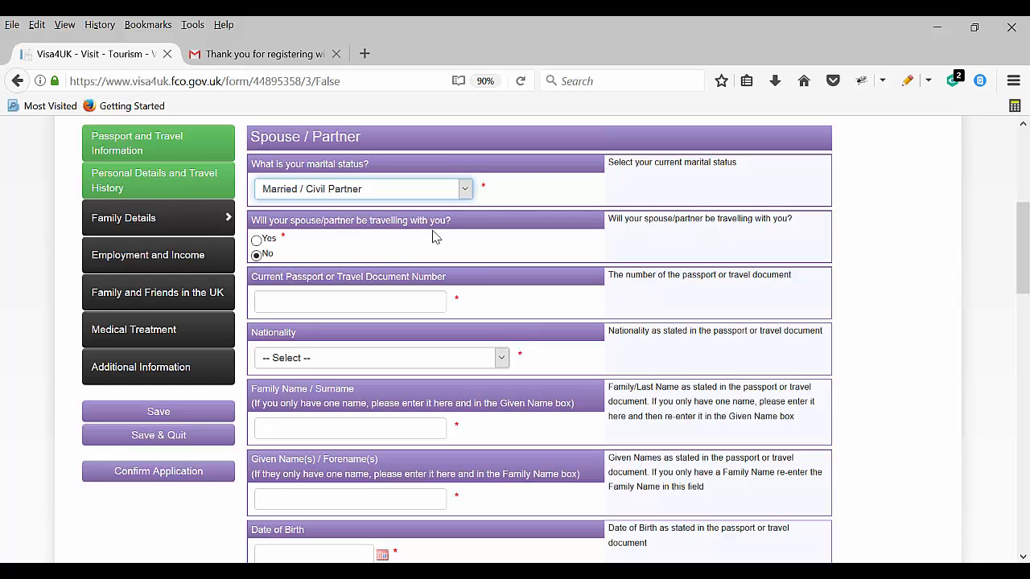
pyautogui.click(256, 241)
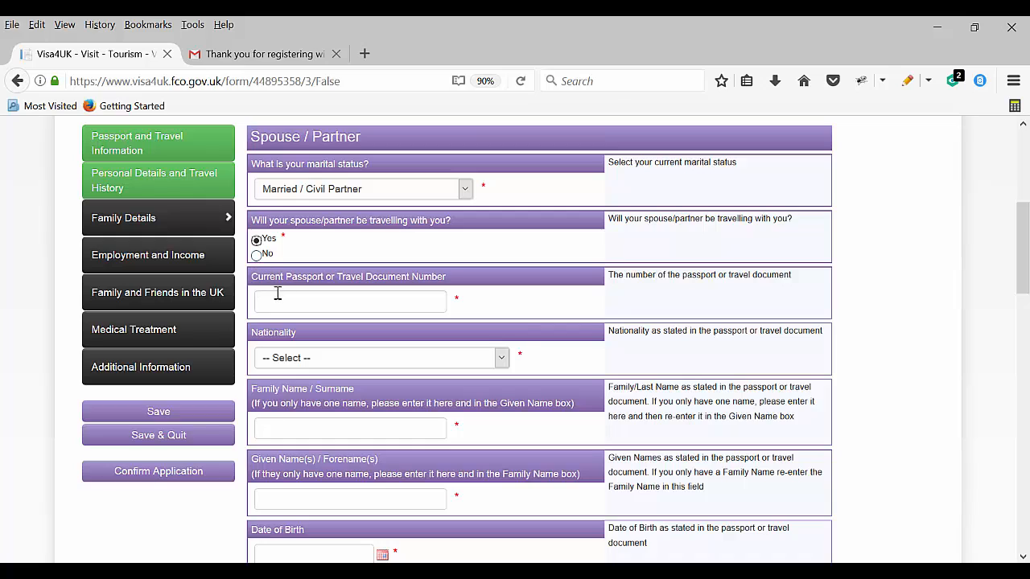
# Enter the spouse's passport number and choose BANGLADESH as the spouse's nationality
pyautogui.click(325, 299)
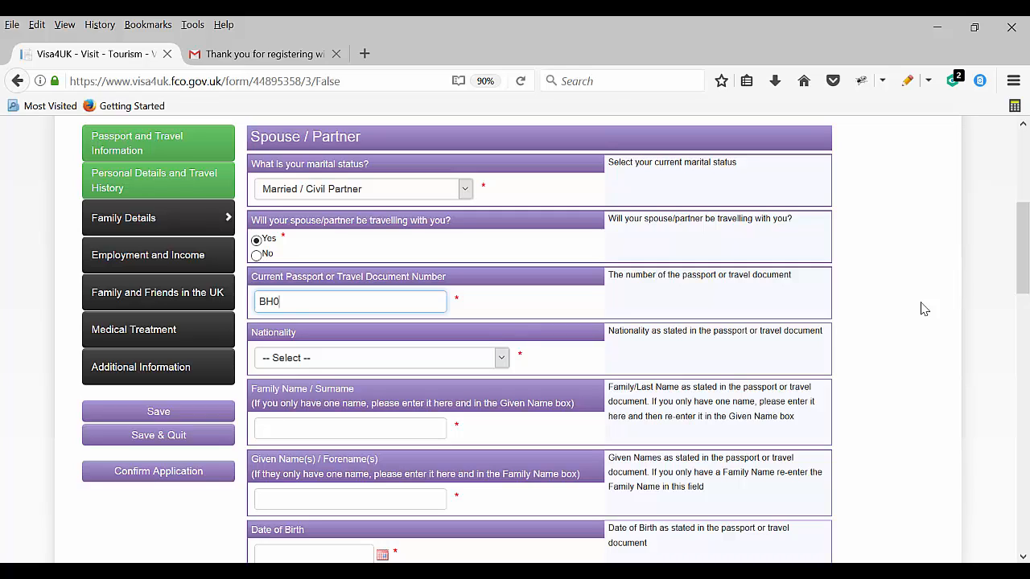
pyautogui.click(412, 357)
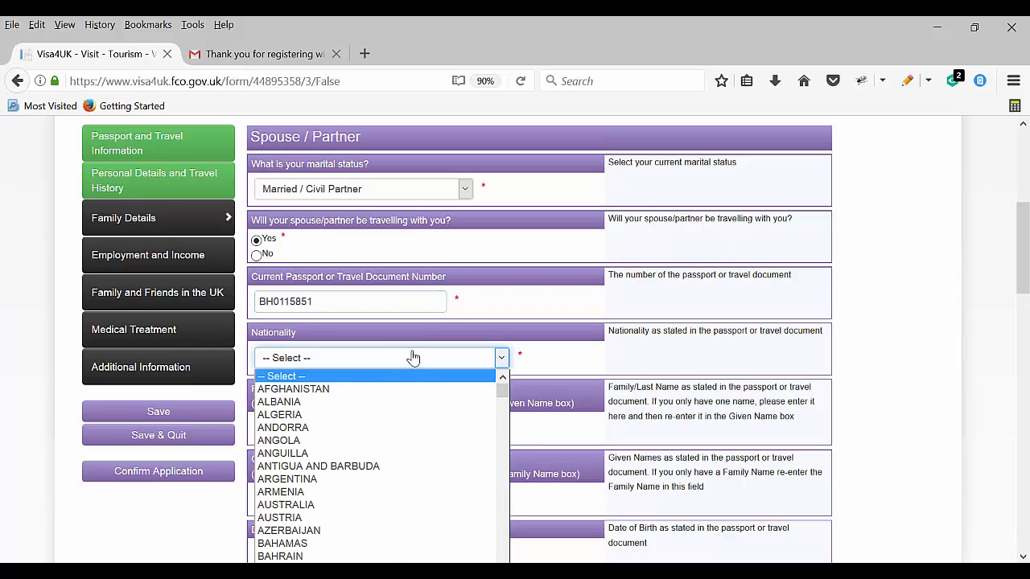
pyautogui.click(315, 561)
# Enter the spouse's surname and given name, correcting the surname's spelling
pyautogui.click(288, 425)
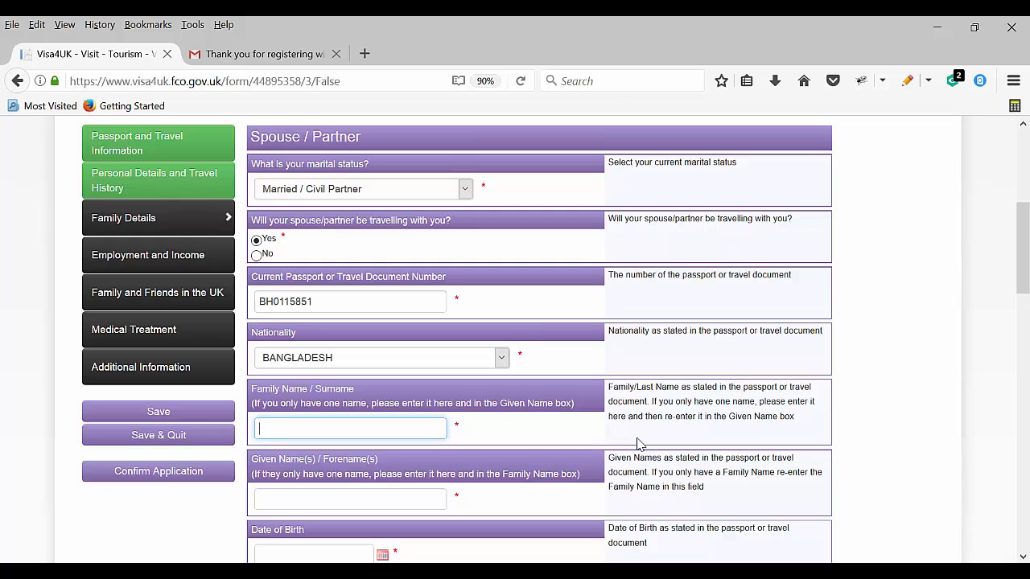
pyautogui.press('Tab')
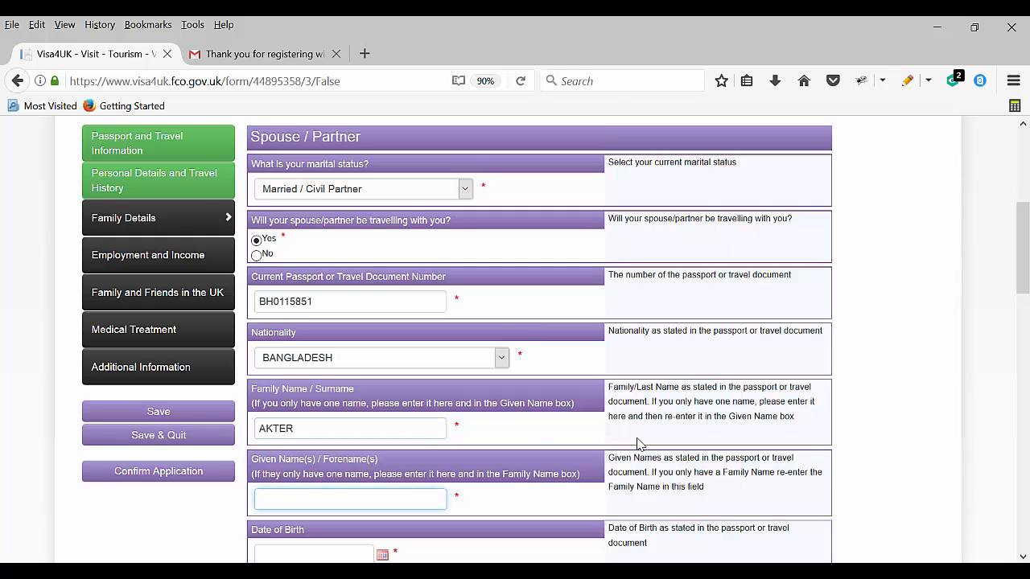
pyautogui.click(277, 430)
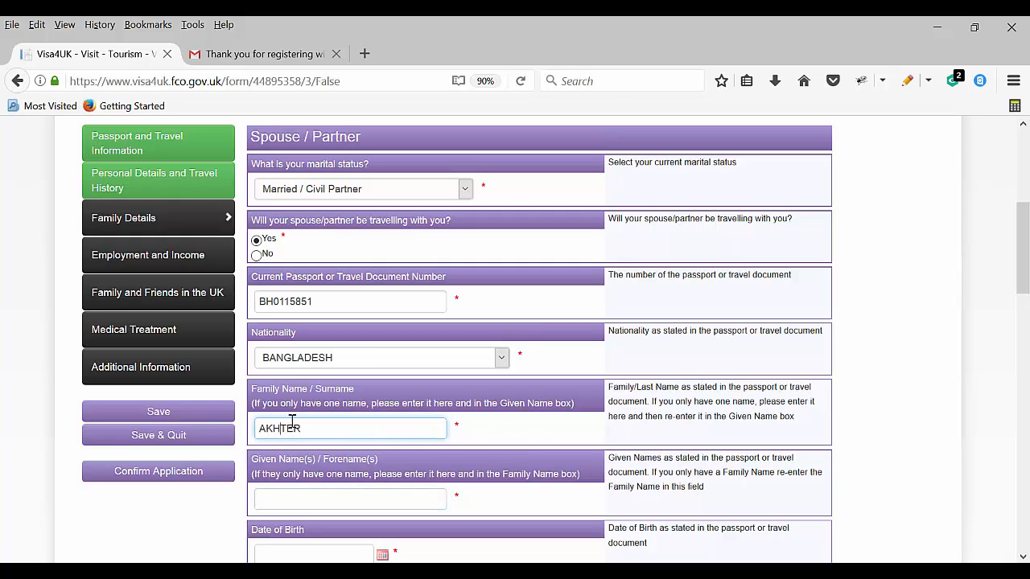
pyautogui.press('Tab')
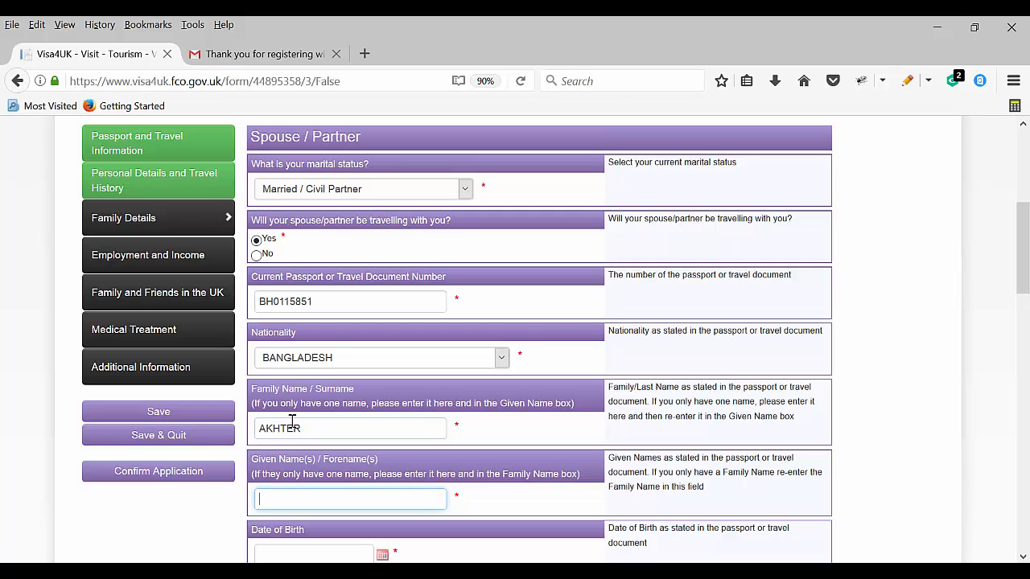
pyautogui.scroll(-3, 317, 431)
pyautogui.click(297, 388)
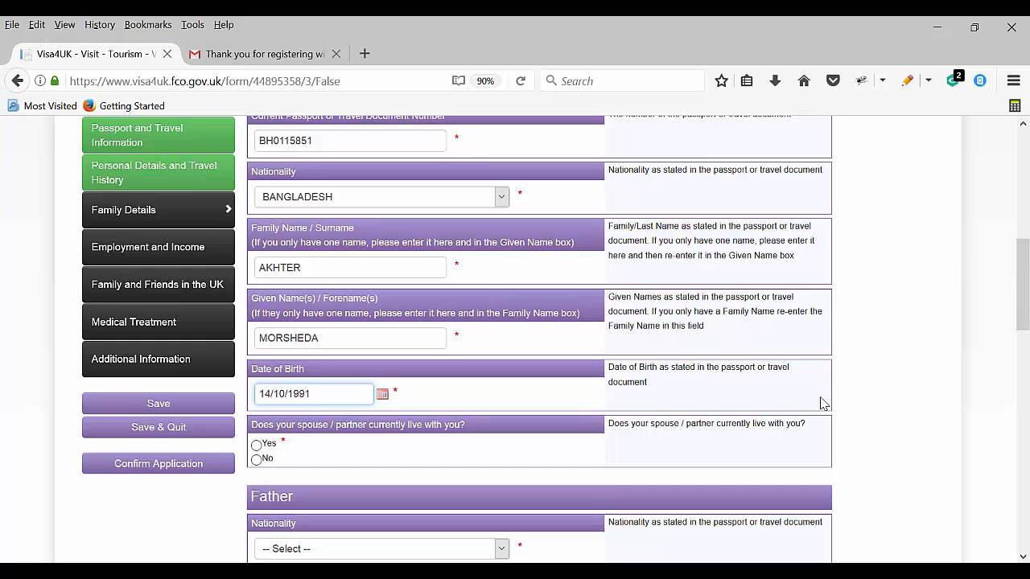
pyautogui.scroll(-2, 820, 398)
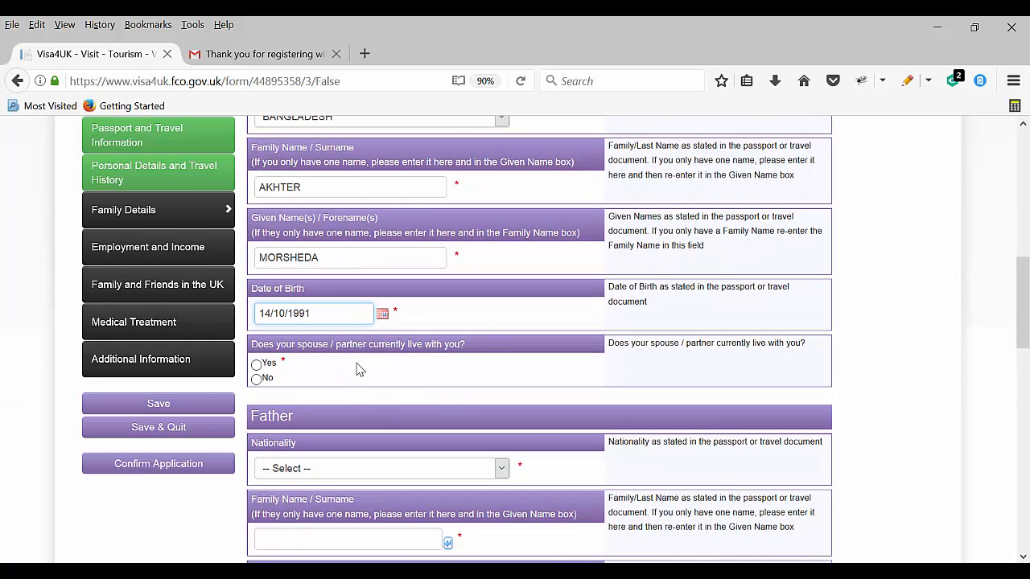
pyautogui.click(255, 364)
# Set the father's nationality to BANGLADESH and enter his surname and given names
pyautogui.scroll(-3, 318, 423)
pyautogui.click(338, 307)
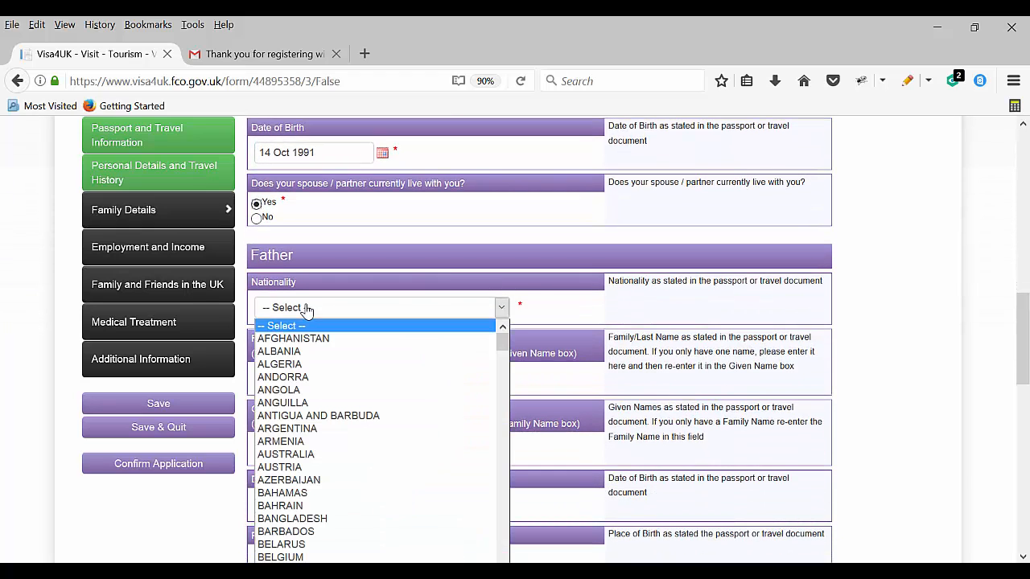
pyautogui.click(293, 518)
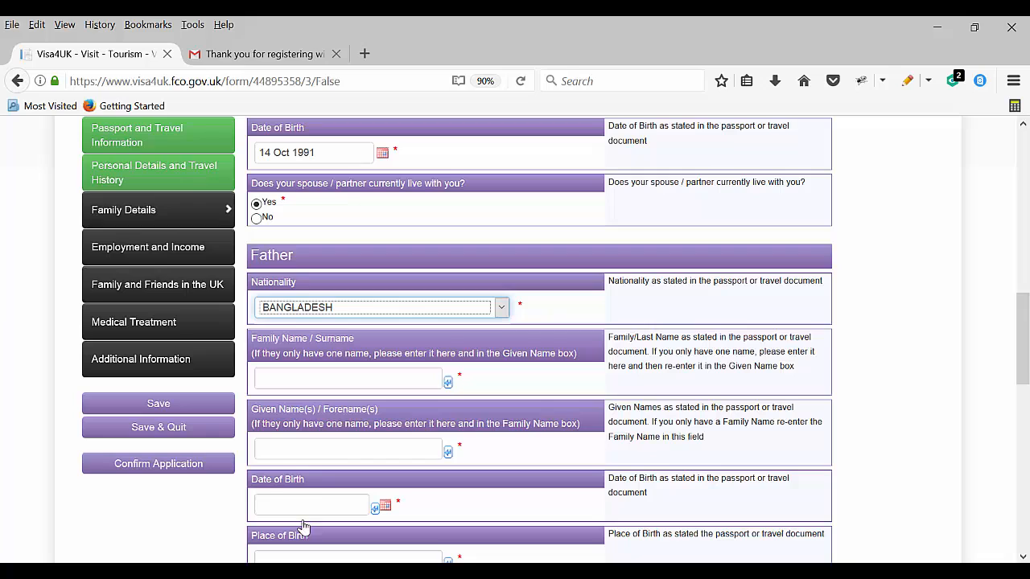
pyautogui.click(287, 379)
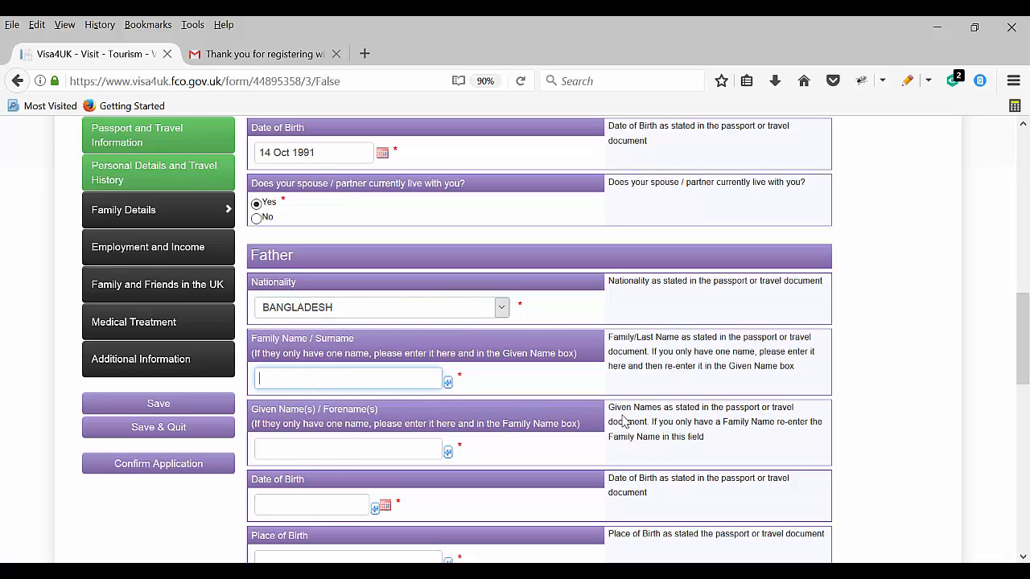
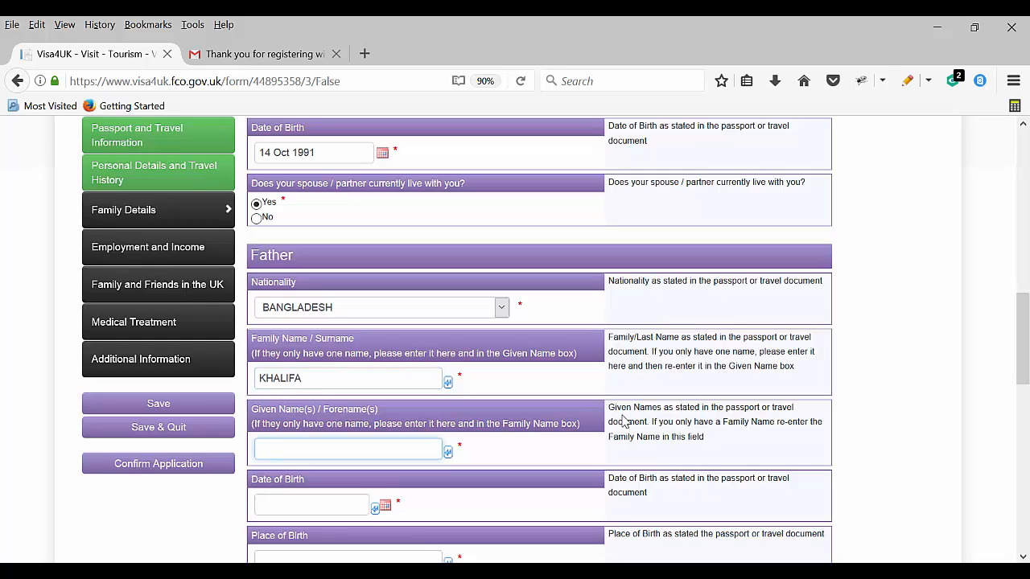
pyautogui.press('Tab')
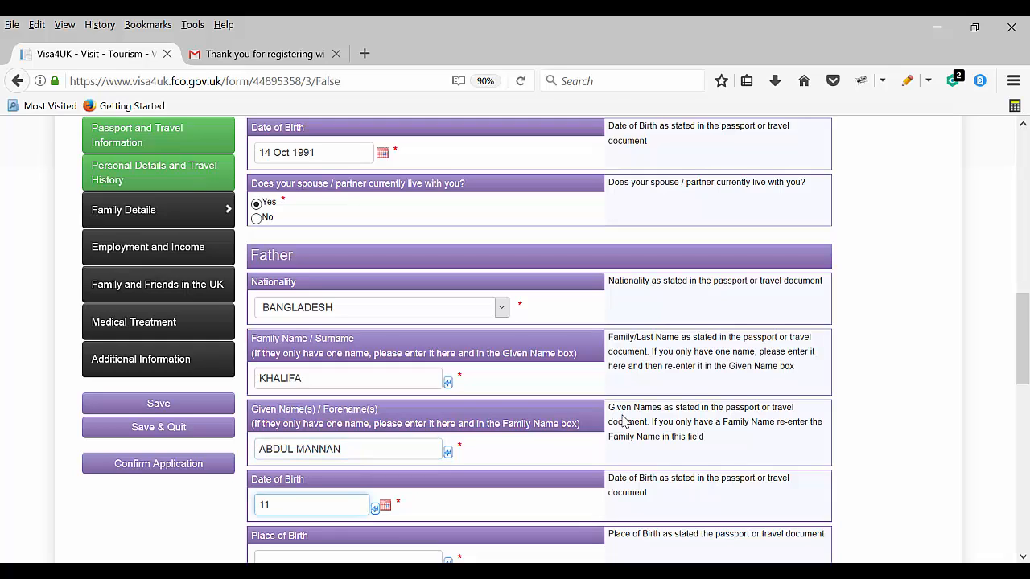
pyautogui.write('11/04/')
pyautogui.write('1959')
pyautogui.scroll(-2, 577, 451)
pyautogui.click(262, 400)
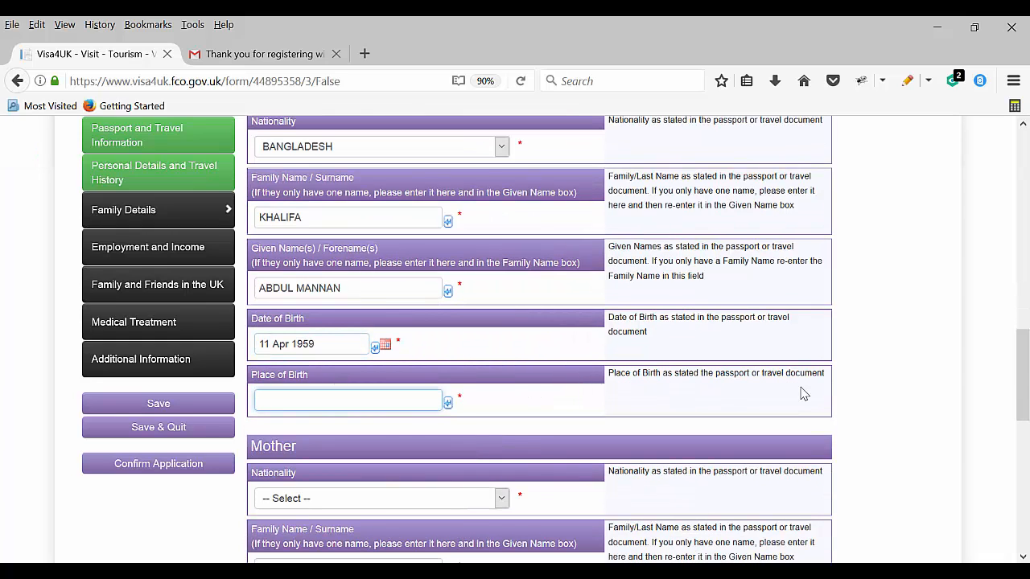
pyautogui.write('KATI')
pyautogui.scroll(-4, 612, 341)
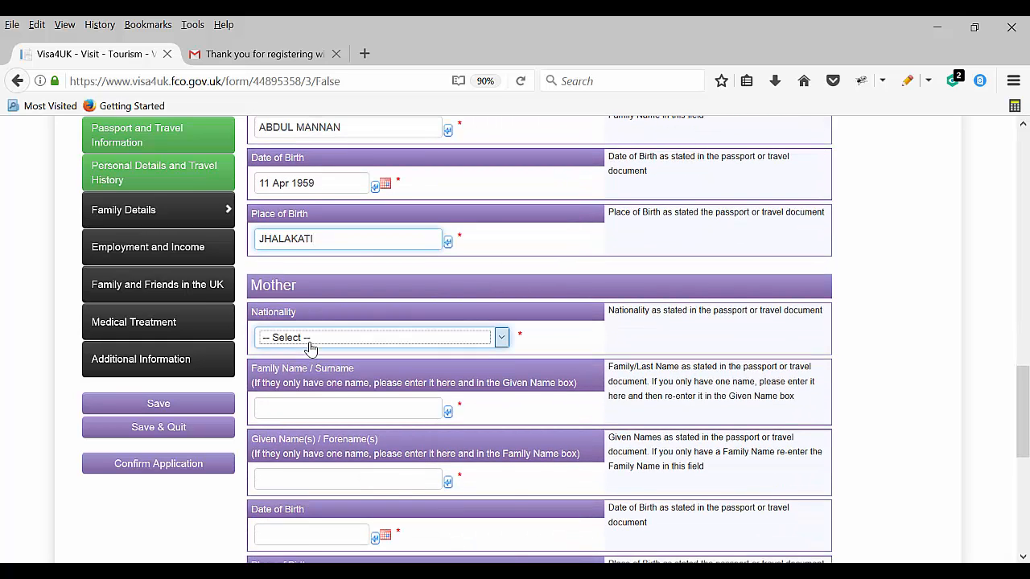
pyautogui.click(495, 337)
pyautogui.click(302, 551)
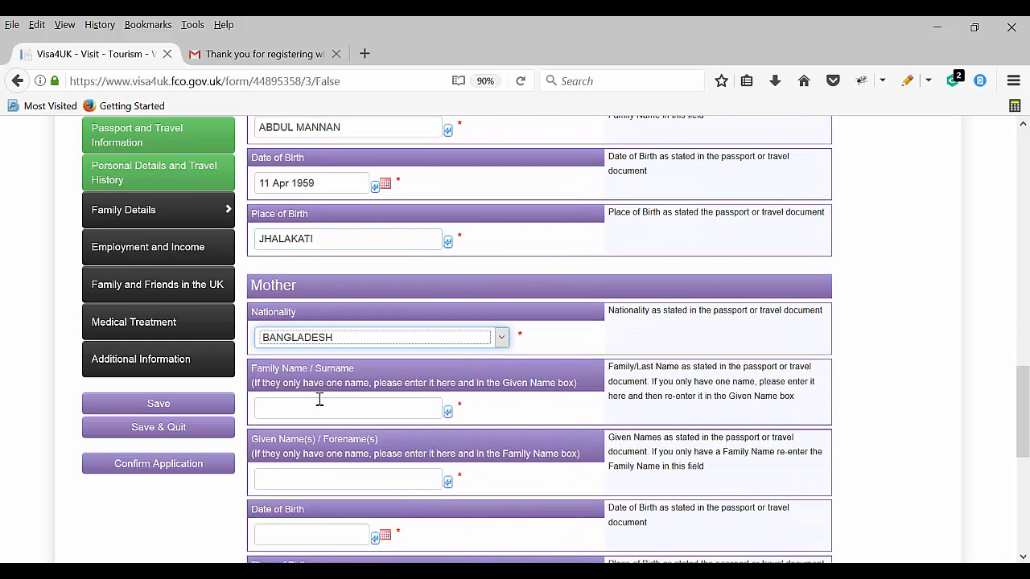
pyautogui.click(360, 412)
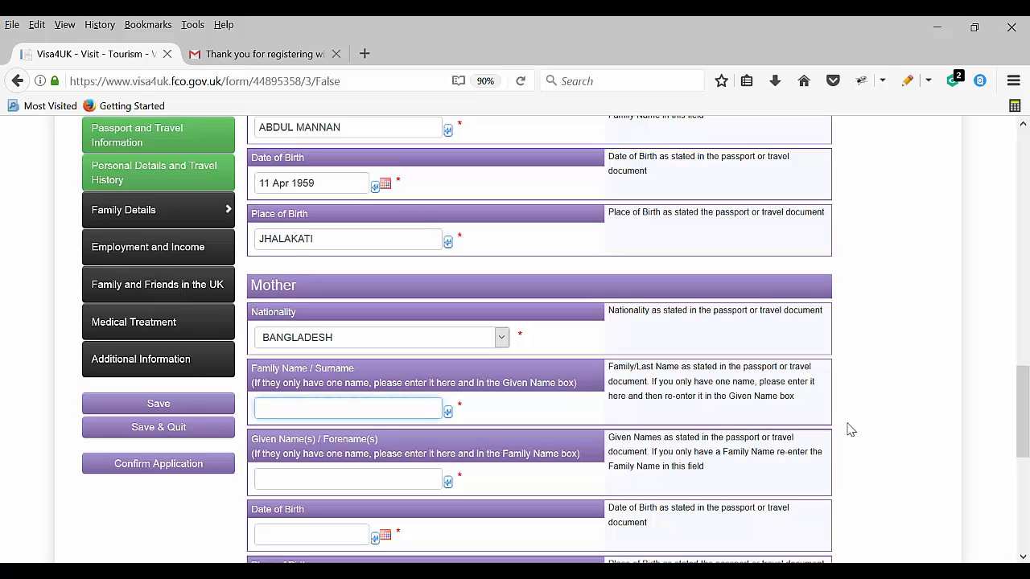
pyautogui.write('BEGUM')
pyautogui.press('Tab')
pyautogui.write('T')
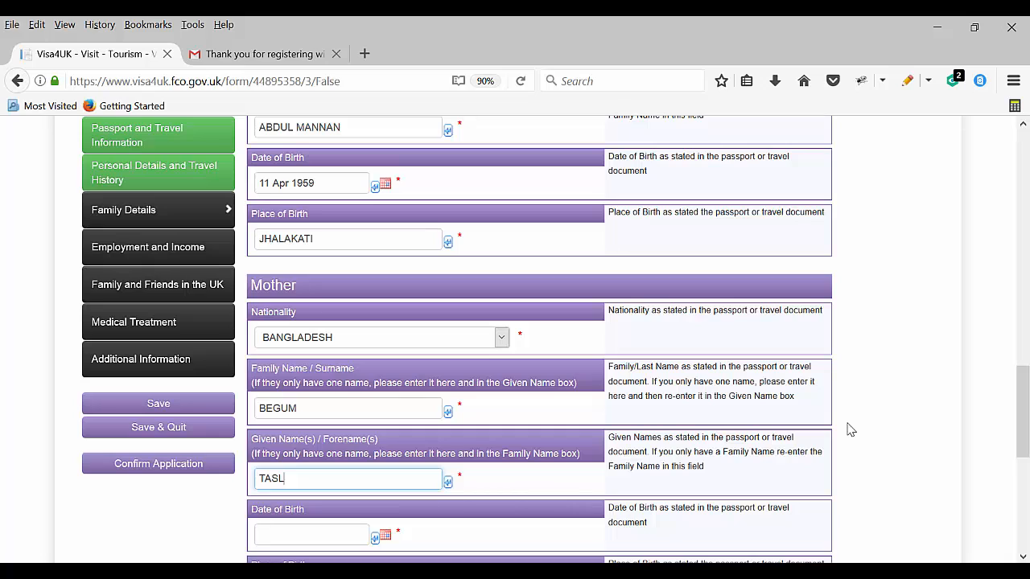
pyautogui.press('Tab')
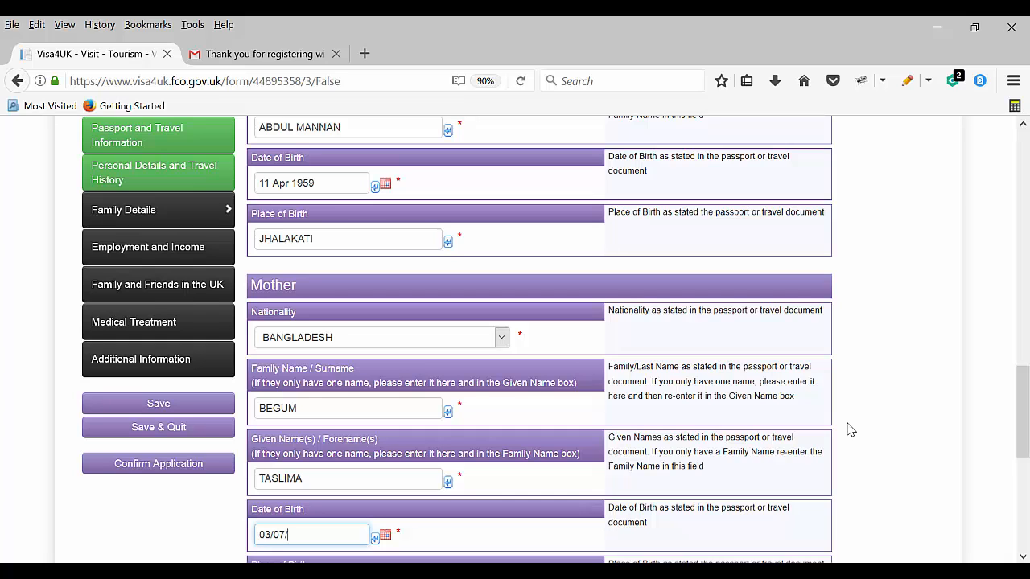
pyautogui.write('03/07/1966')
# Enter the mother's place of birth JHALAKATI and answer Yes to dependent children
pyautogui.scroll(-5, 837, 416)
pyautogui.click(322, 349)
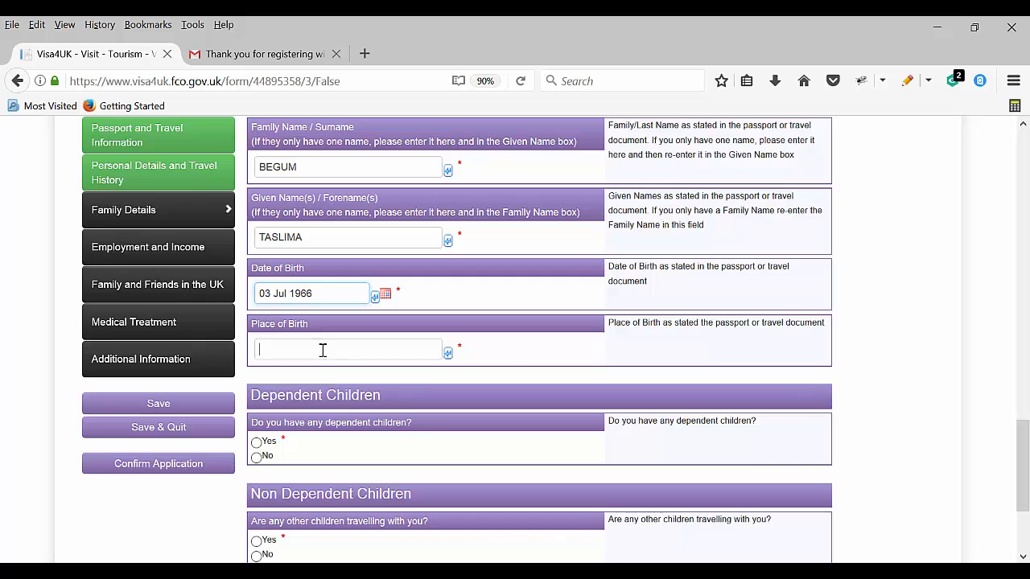
pyautogui.write('JHALAKATI')
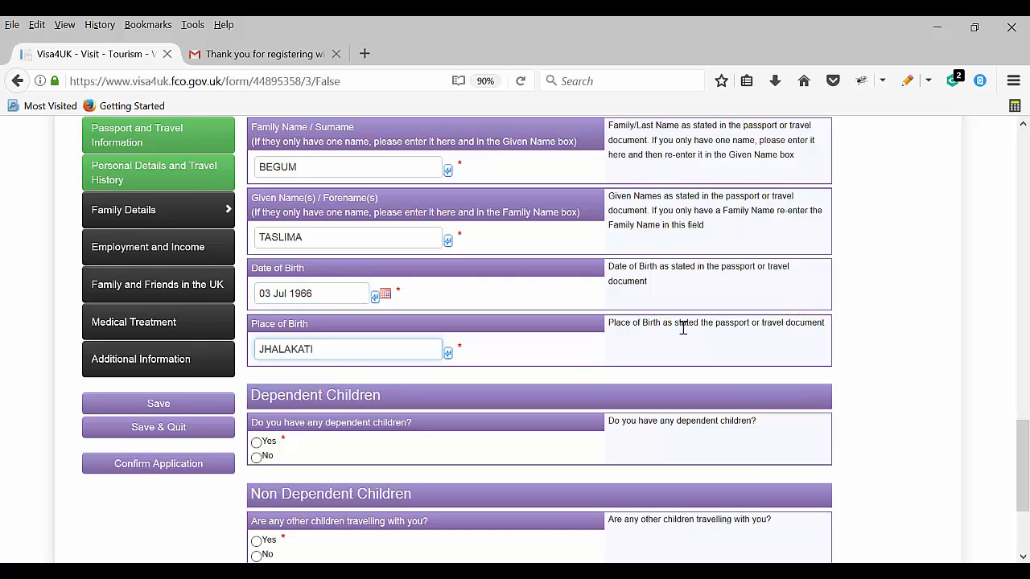
pyautogui.scroll(-2, 619, 314)
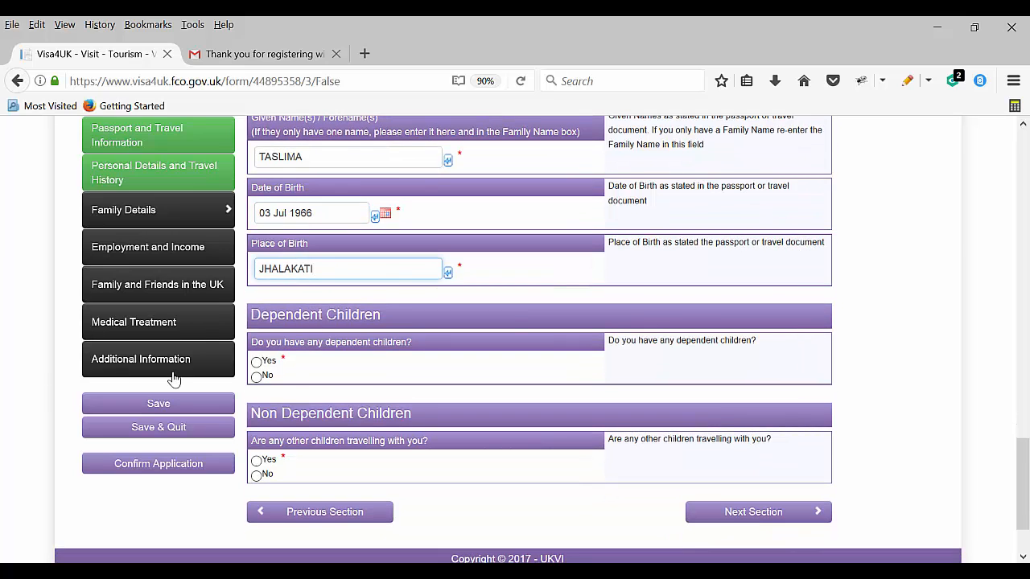
pyautogui.click(255, 361)
# Start a dependent-child entry and fill in the child's three address lines
pyautogui.click(270, 452)
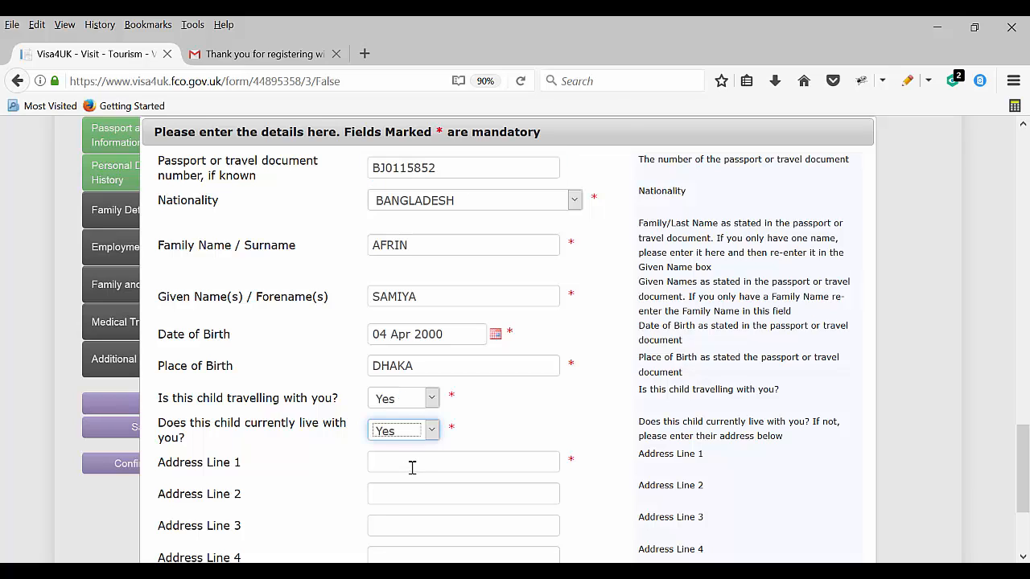
pyautogui.click(411, 465)
pyautogui.scroll(-3, 595, 455)
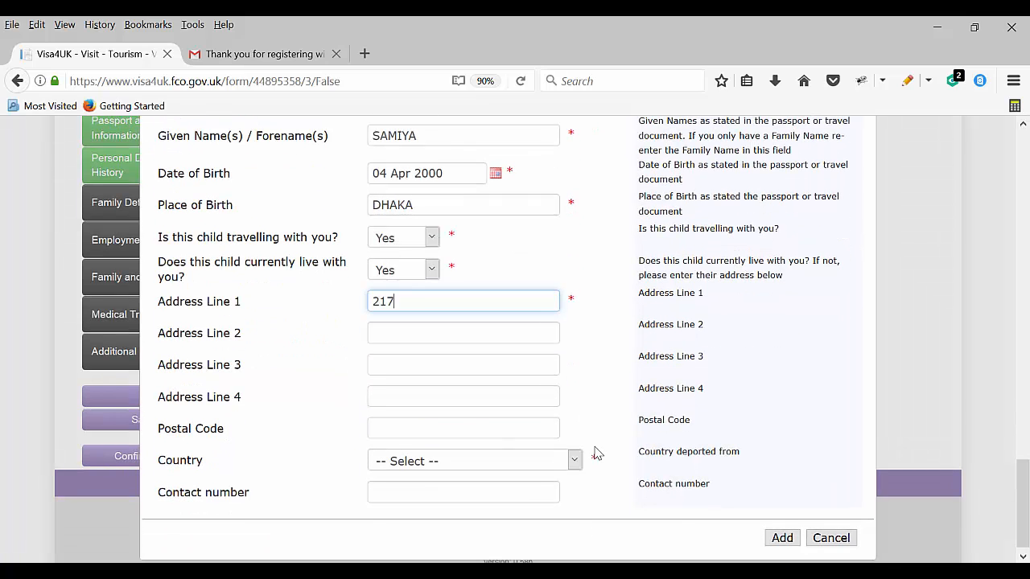
pyautogui.press('Tab')
pyautogui.write('MOHAMMADPUR')
pyautogui.press('Tab')
pyautogui.write('DHAKA')
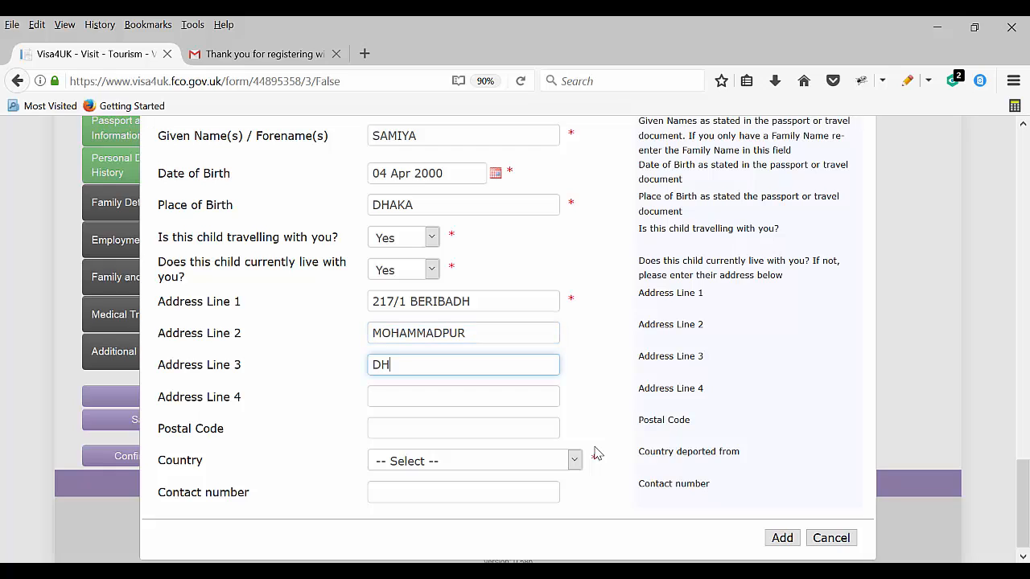
# Set the child's country to BANGLADESH, add postal code and contact number, and save the child
pyautogui.press('Tab')
pyautogui.press('Tab')
pyautogui.press('Tab')
pyautogui.write('ban')
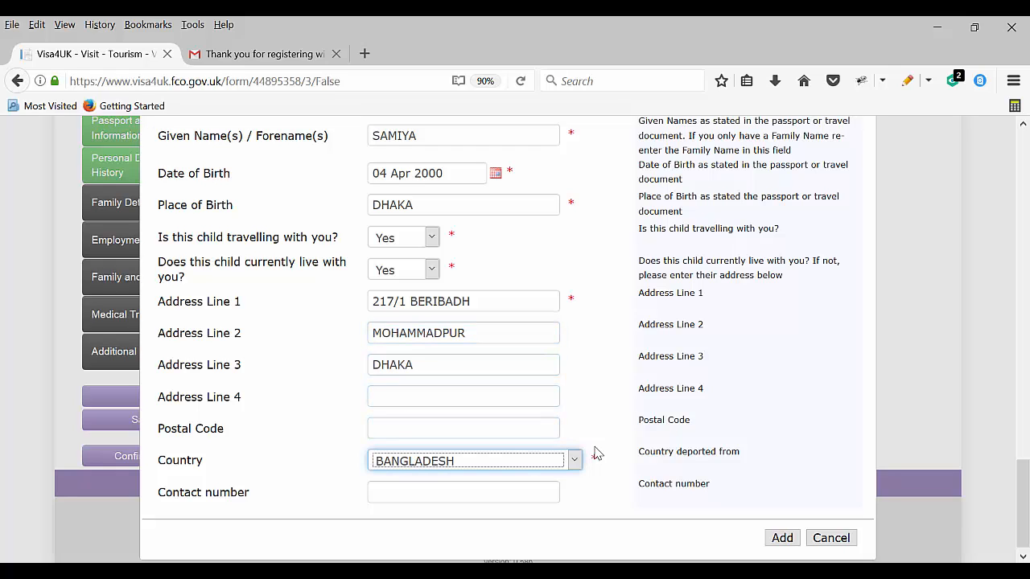
pyautogui.click(485, 427)
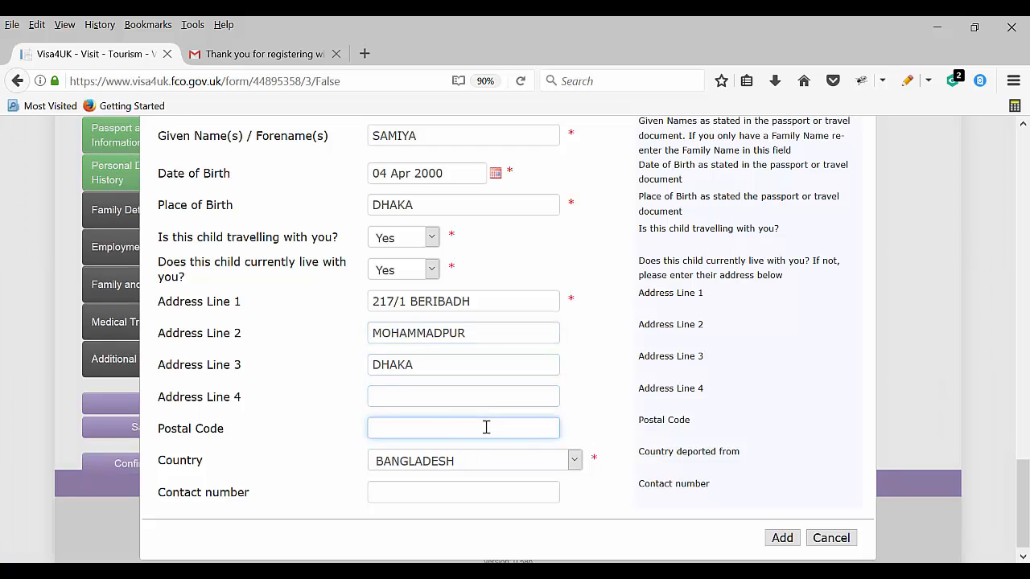
pyautogui.write('1207')
pyautogui.click(456, 496)
pyautogui.write('u')
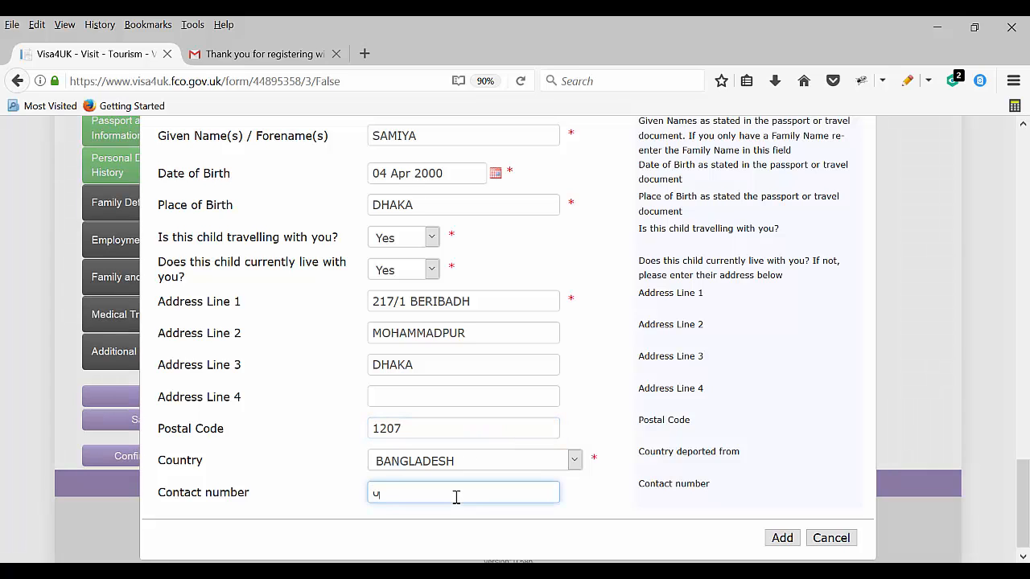
pyautogui.click(782, 537)
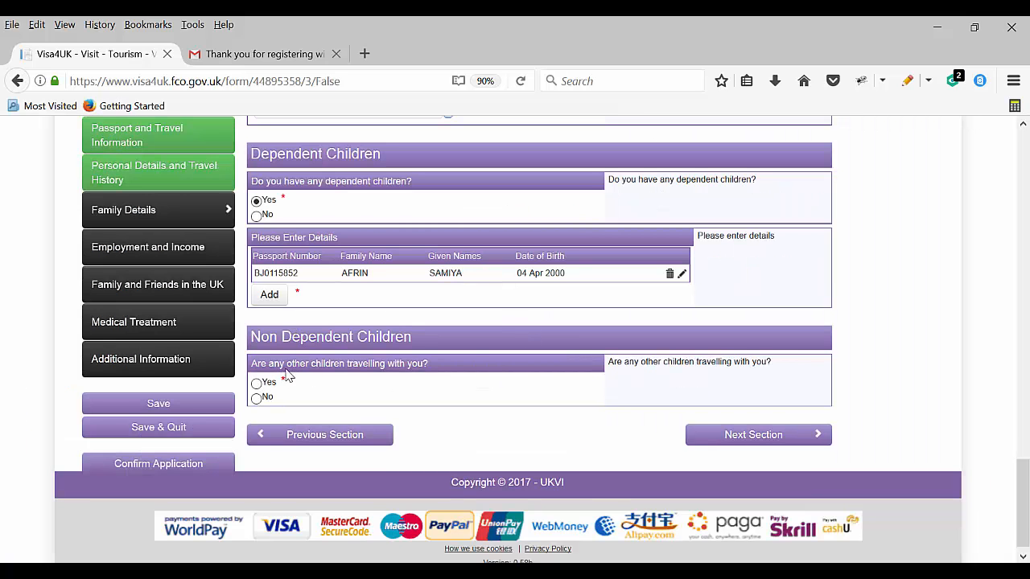
# Answer No to other children travelling and continue to Employment and Income
pyautogui.scroll(-1, 290, 375)
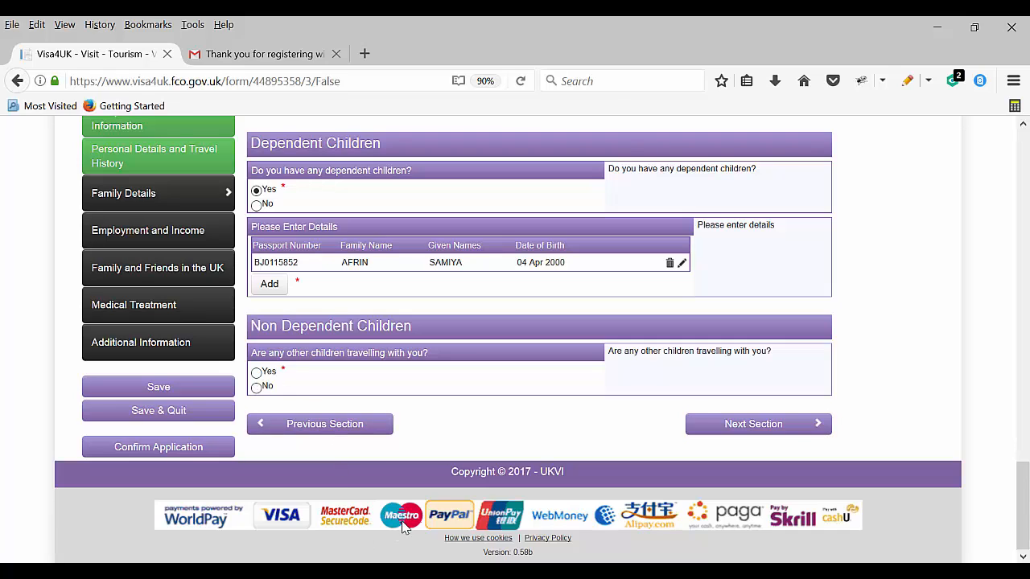
pyautogui.click(257, 387)
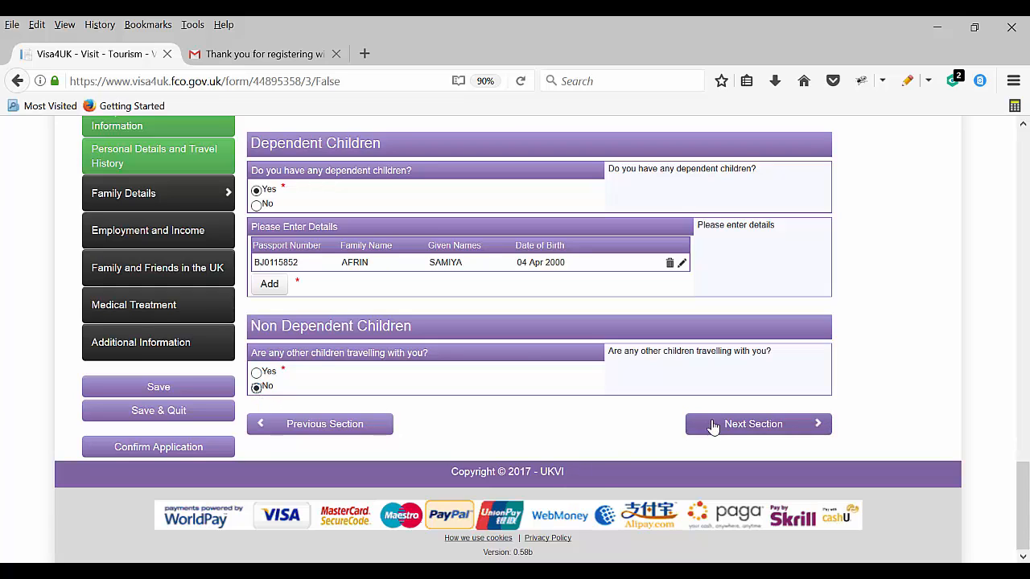
pyautogui.click(745, 425)
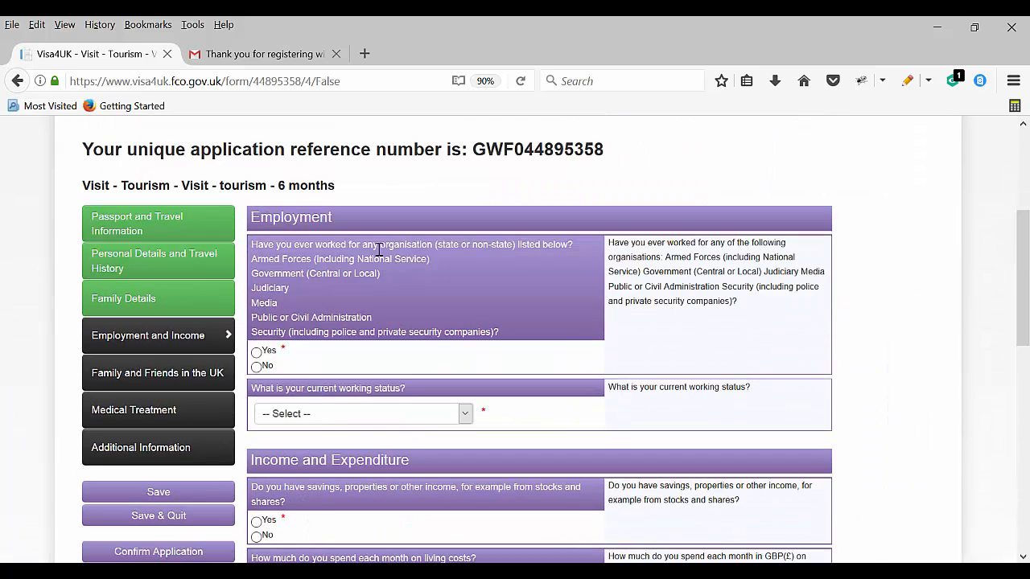
# Answer No to the listed-organisations question and set working status to Employed Full Time
pyautogui.click(255, 367)
pyautogui.scroll(-2, 402, 366)
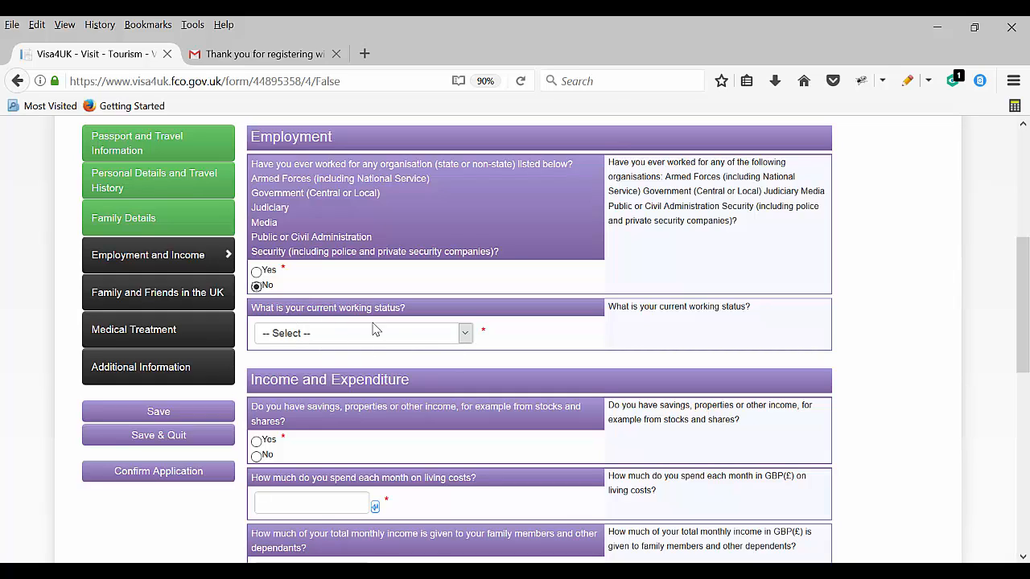
pyautogui.click(394, 338)
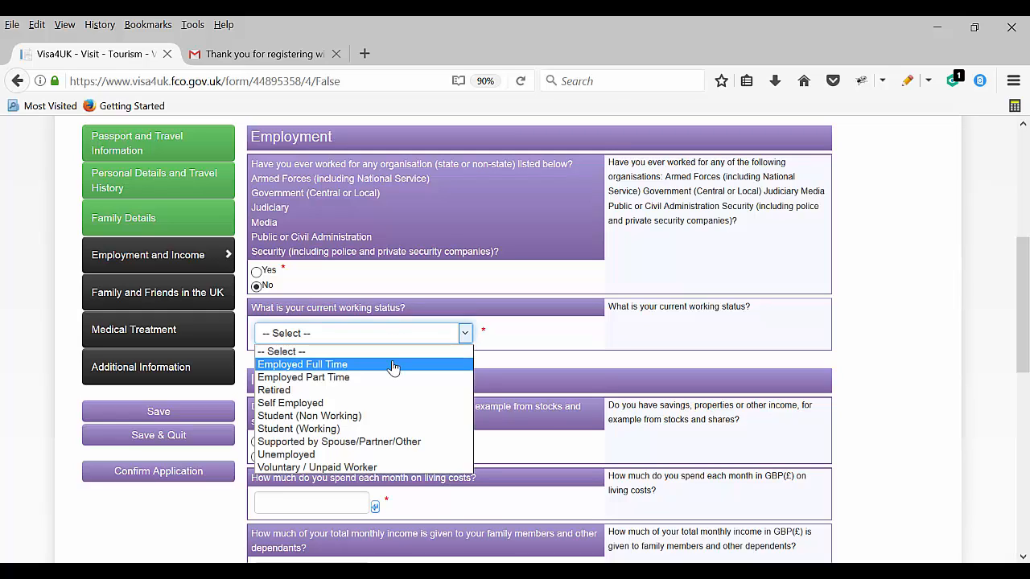
pyautogui.click(393, 366)
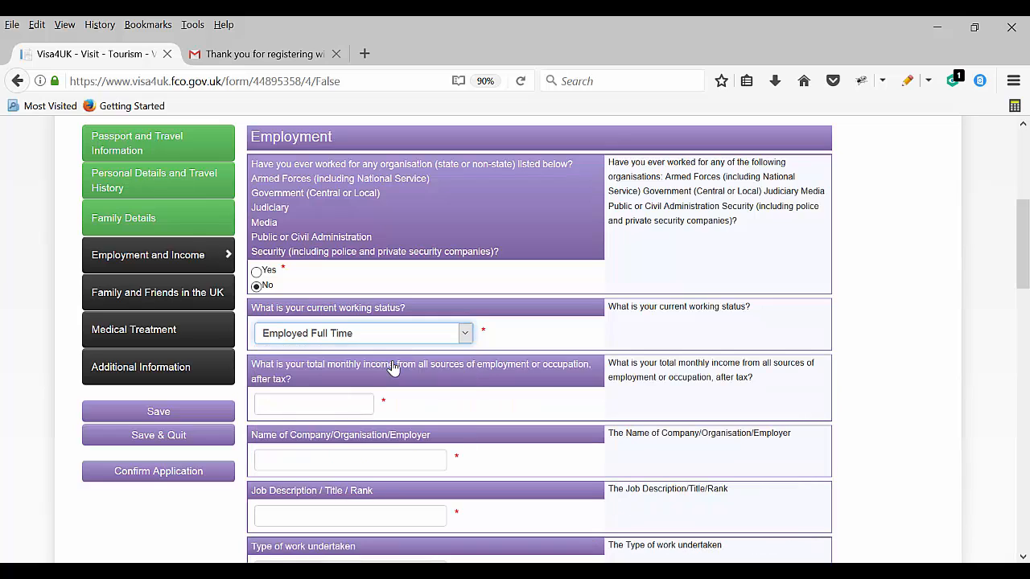
# Enter monthly income 100000 BDT and employer name XYZ GROUP, correcting XXX to XYZ
pyautogui.scroll(-2, 329, 389)
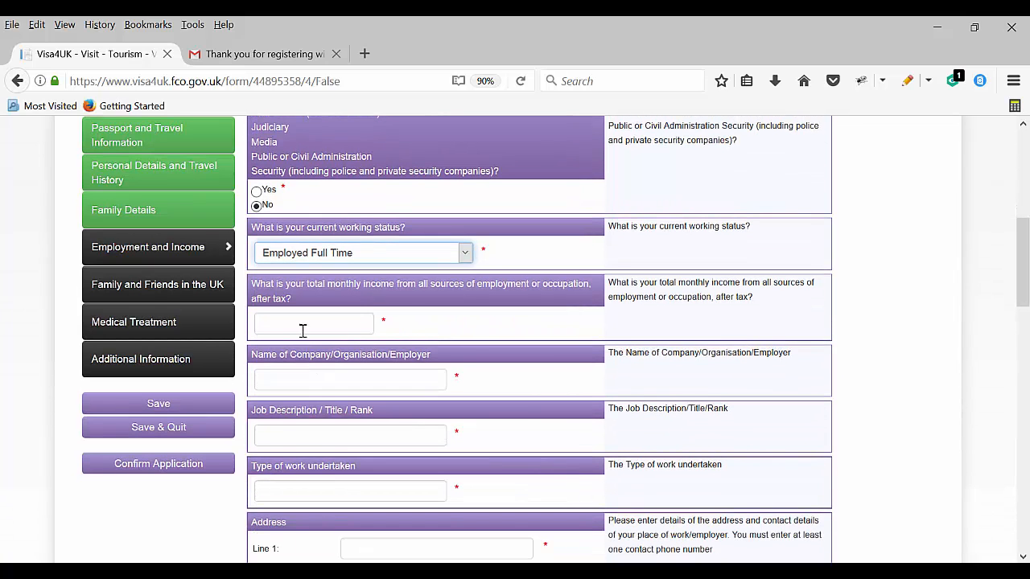
pyautogui.click(300, 326)
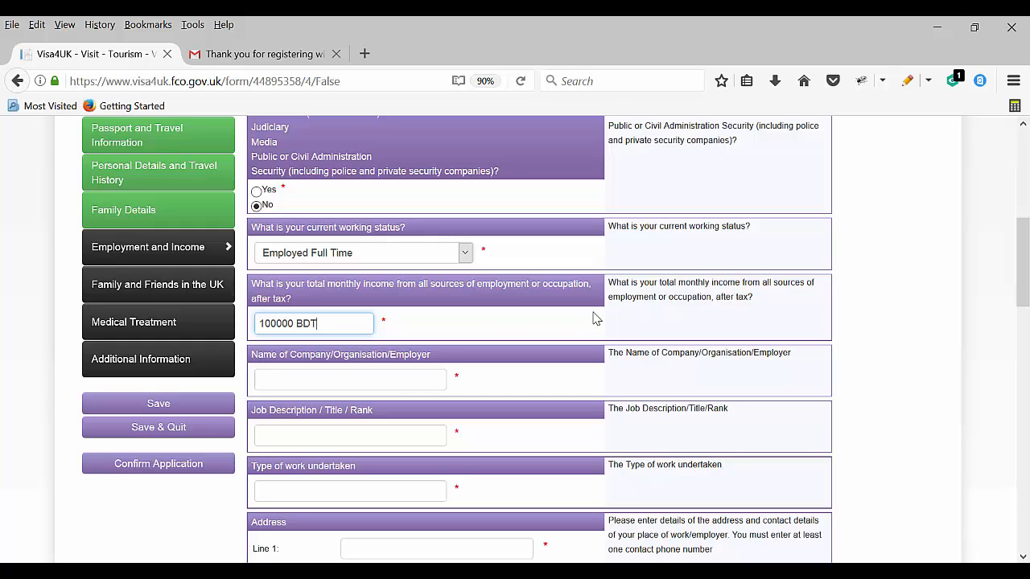
pyautogui.click(333, 380)
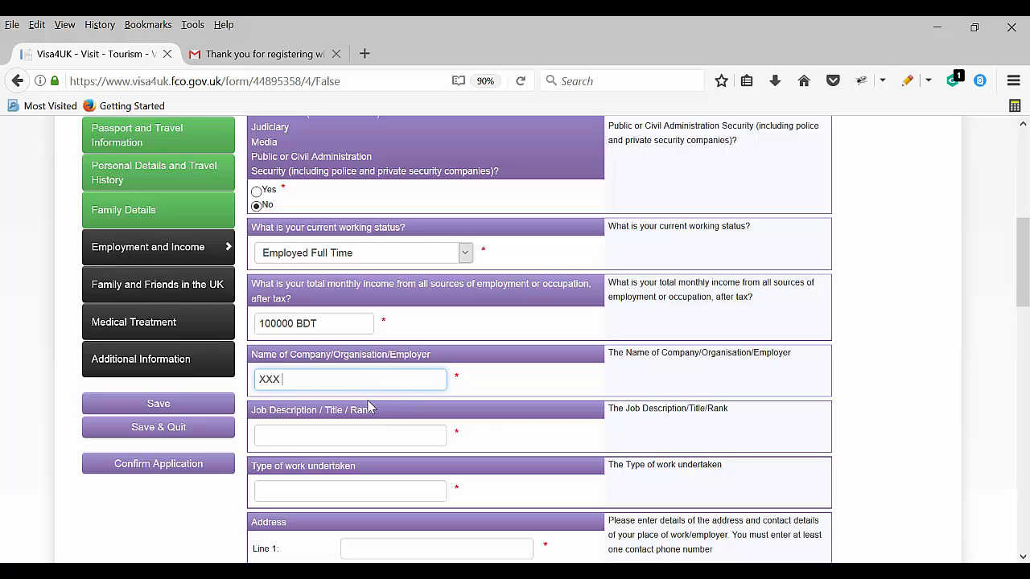
pyautogui.write('XXX GROUP')
pyautogui.moveTo(280, 379); pyautogui.dragTo(255, 378)
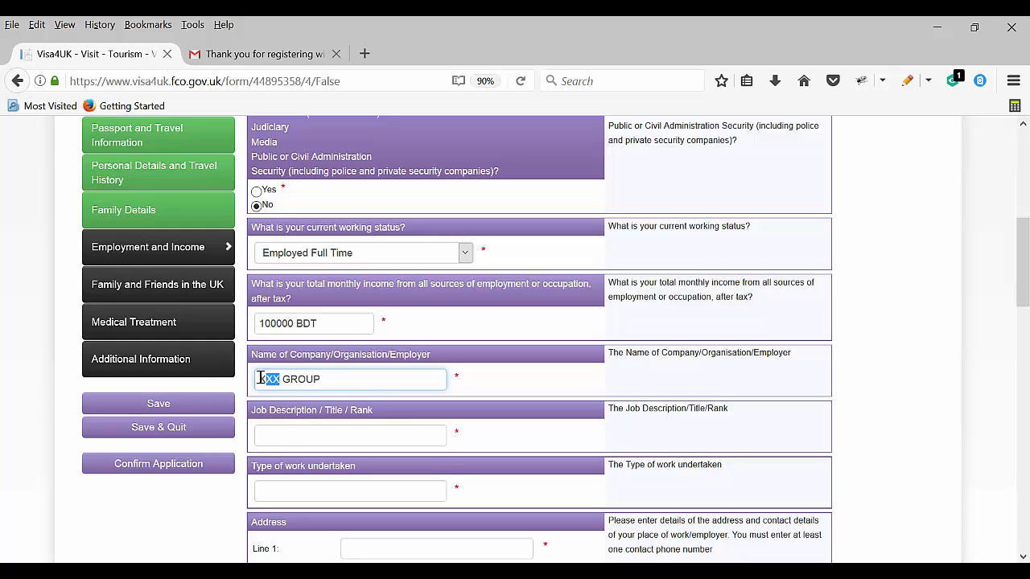
pyautogui.write('XYZ')
# Enter job description MERCHANDISER and type of work MARKETING
pyautogui.click(294, 443)
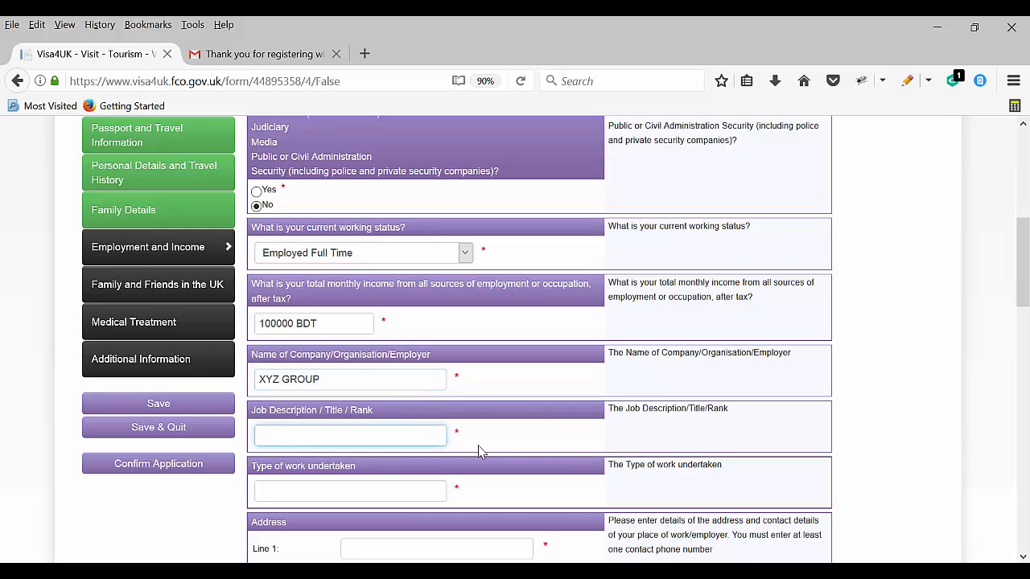
pyautogui.write('MERCHANDISER')
pyautogui.scroll(-2, 386, 444)
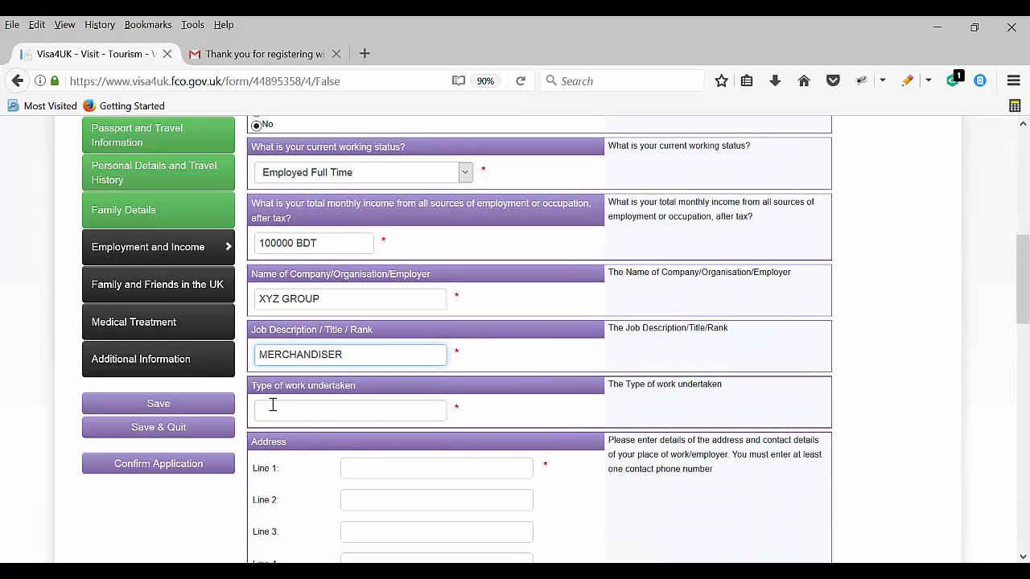
pyautogui.click(329, 411)
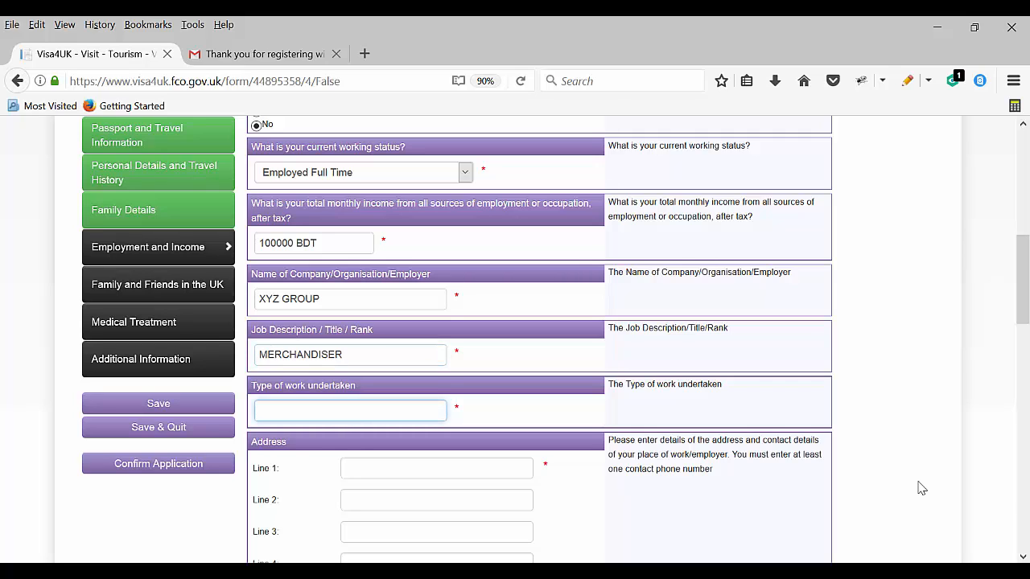
pyautogui.write('MARKETING')
# Complete the employer's address and enter the job start date 20 May 2006
pyautogui.scroll(-3, 394, 378)
pyautogui.click(387, 308)
pyautogui.write('217/')
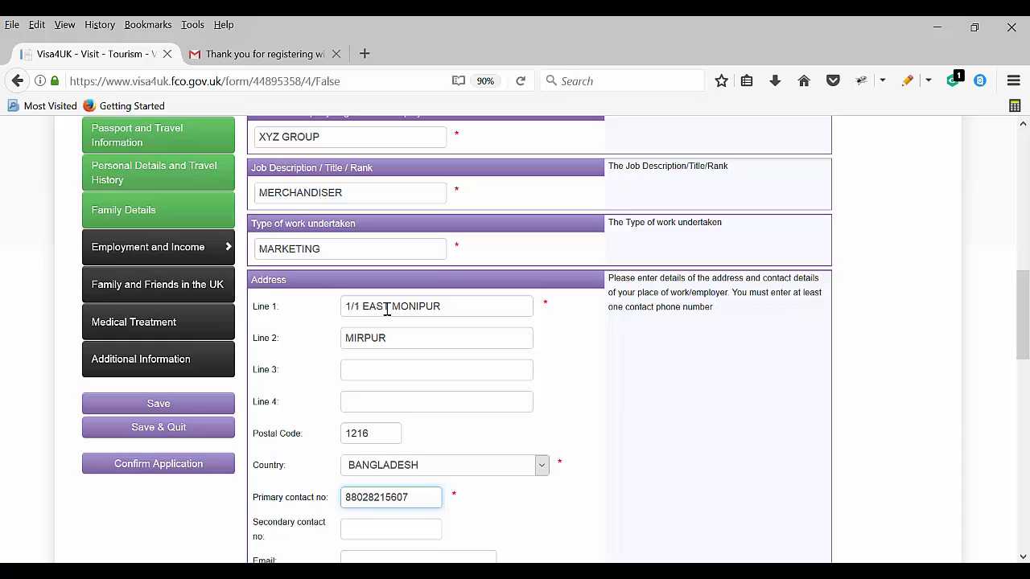
pyautogui.scroll(-5, 382, 312)
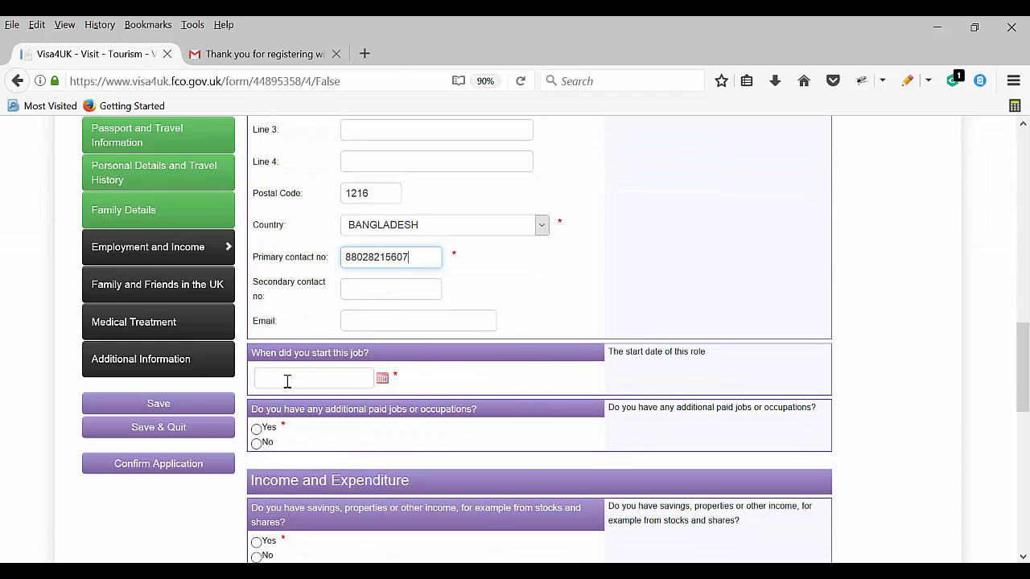
pyautogui.click(287, 381)
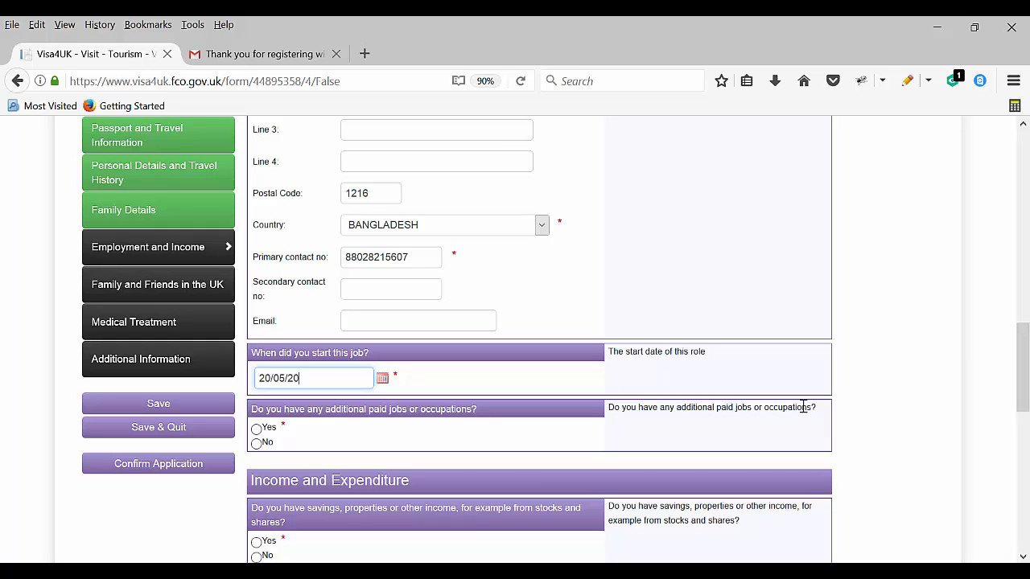
pyautogui.write('06')
pyautogui.scroll(-2, 285, 373)
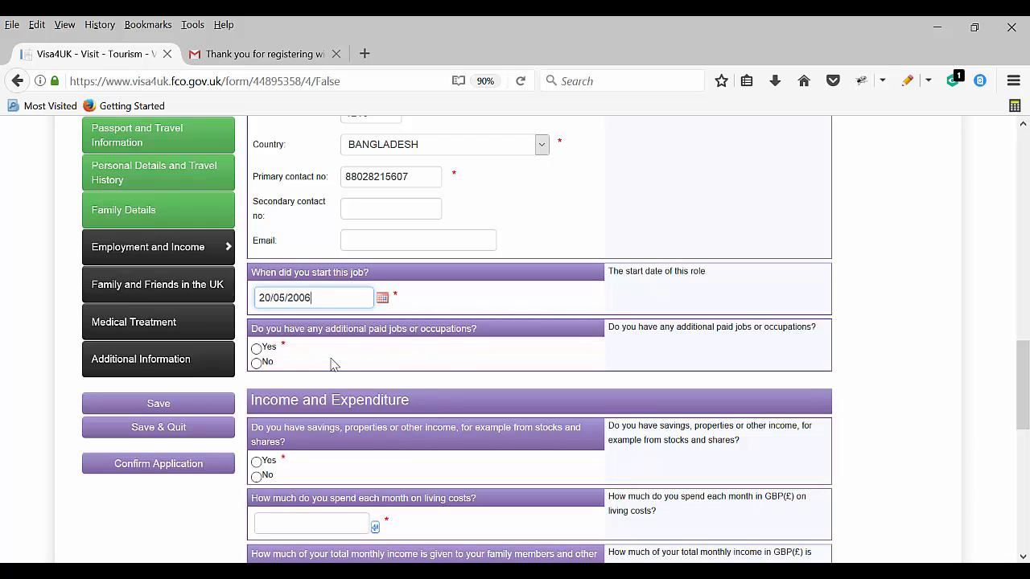
# Answer No to additional paid jobs, cancelling an attempted additional-job entry
pyautogui.click(256, 349)
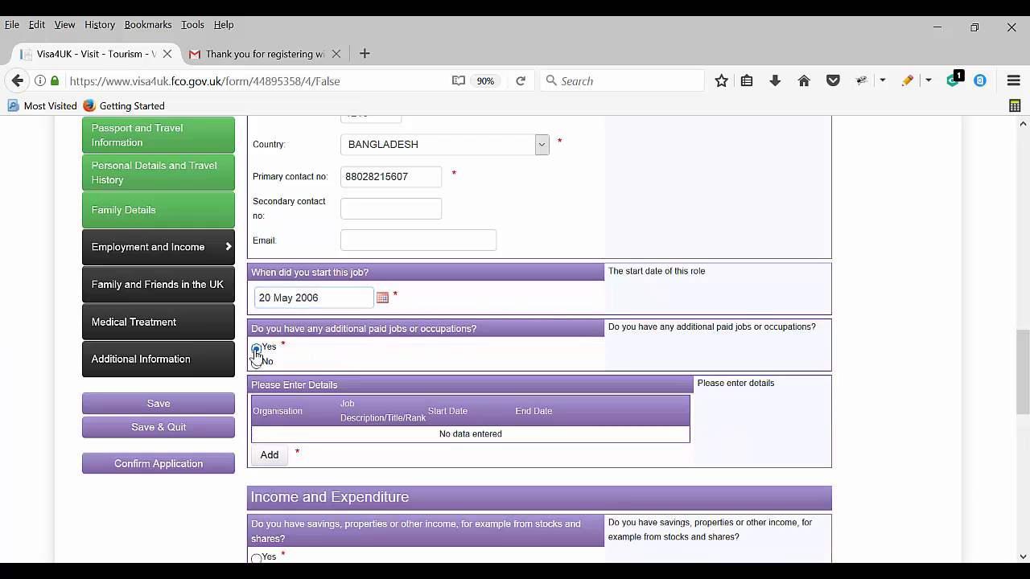
pyautogui.click(270, 455)
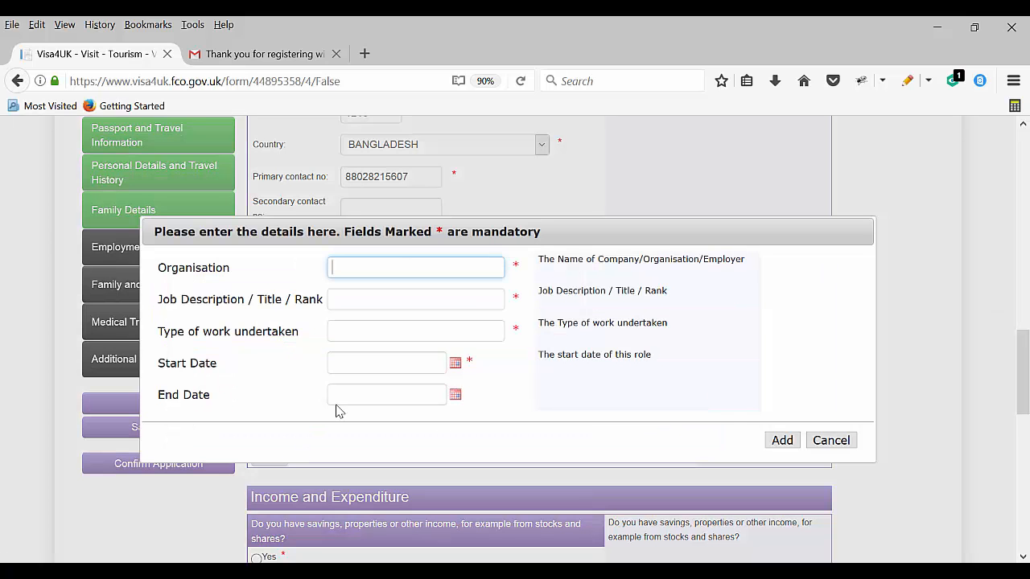
pyautogui.click(833, 444)
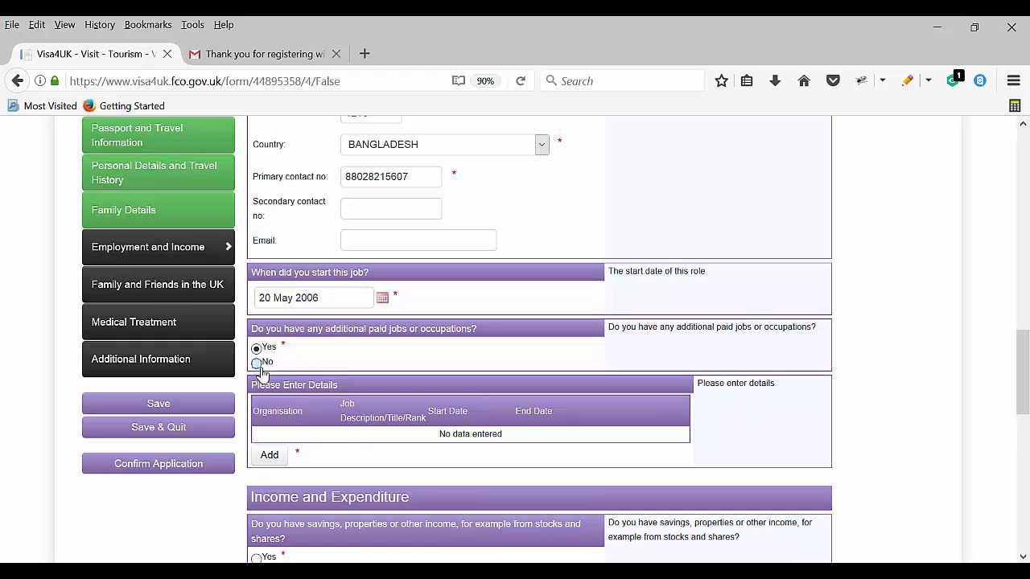
pyautogui.click(256, 363)
pyautogui.scroll(-2, 330, 402)
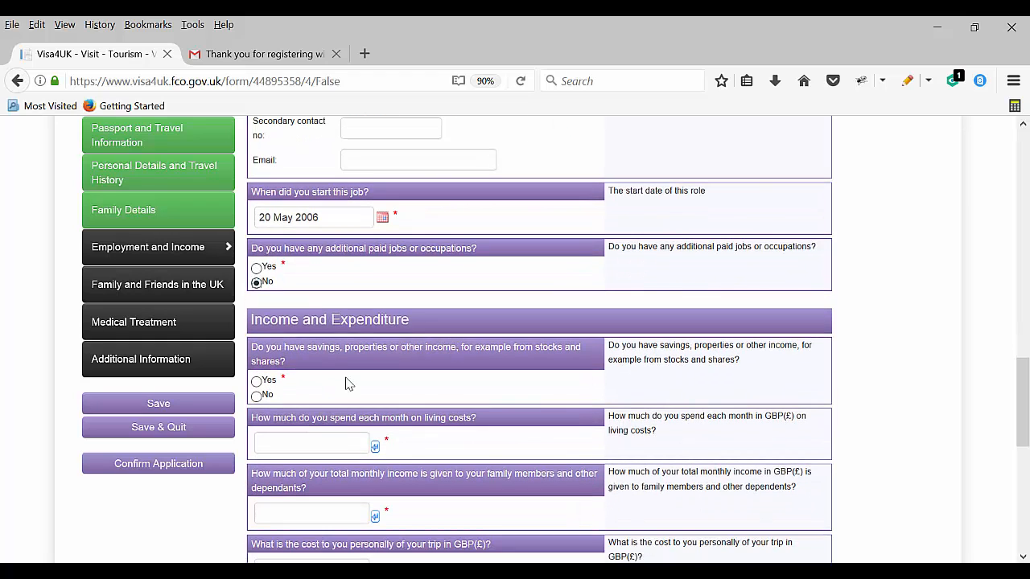
# Answer No to savings and enter living costs 30000 TK and family contributions 50000 TK
pyautogui.scroll(-2, 294, 355)
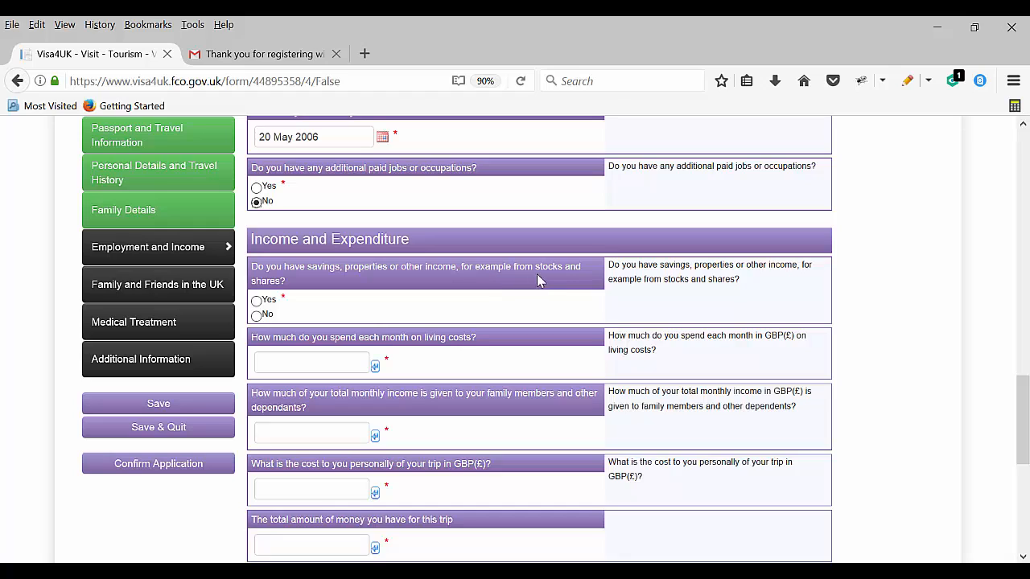
pyautogui.click(257, 315)
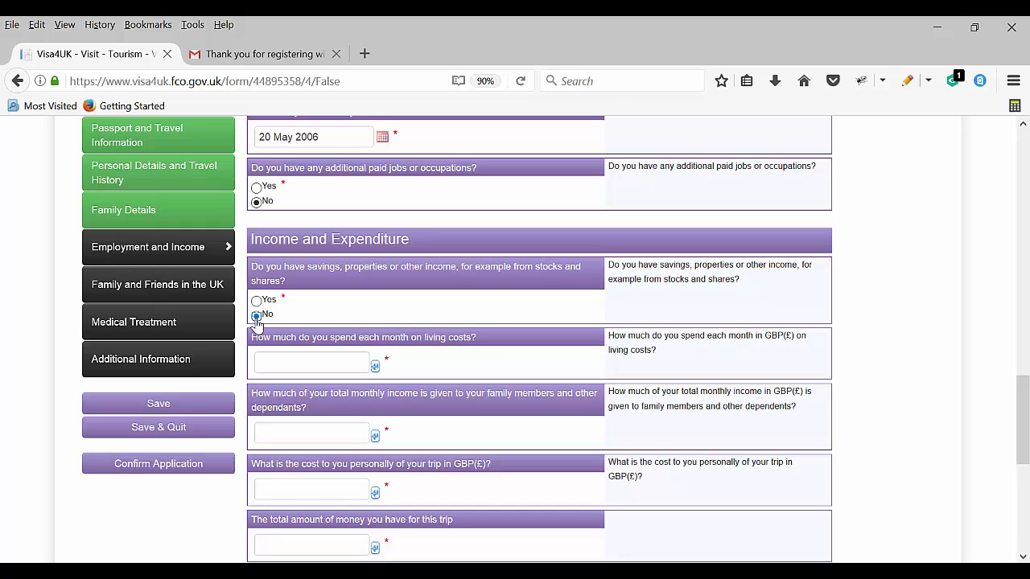
pyautogui.click(303, 364)
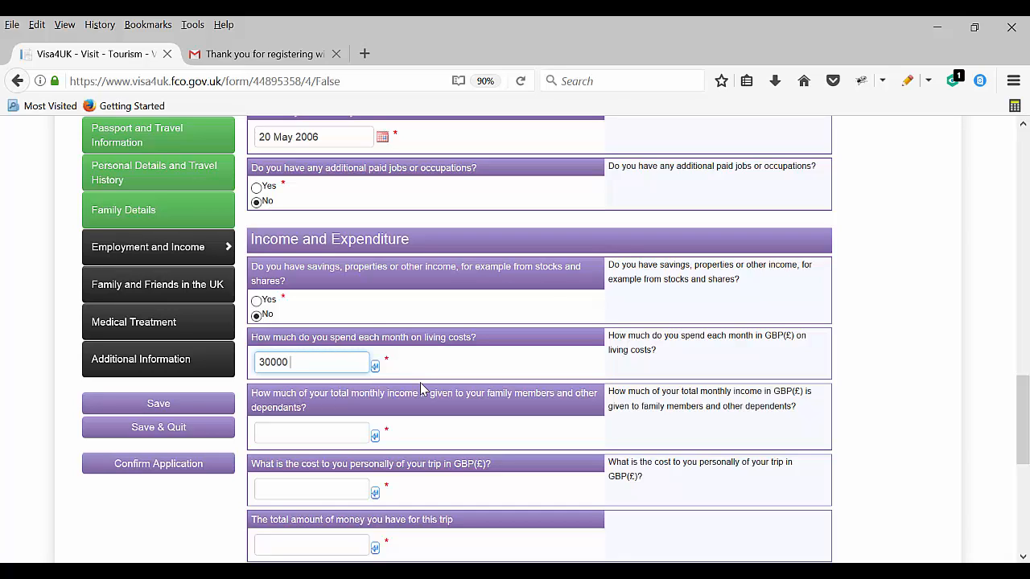
pyautogui.click(274, 432)
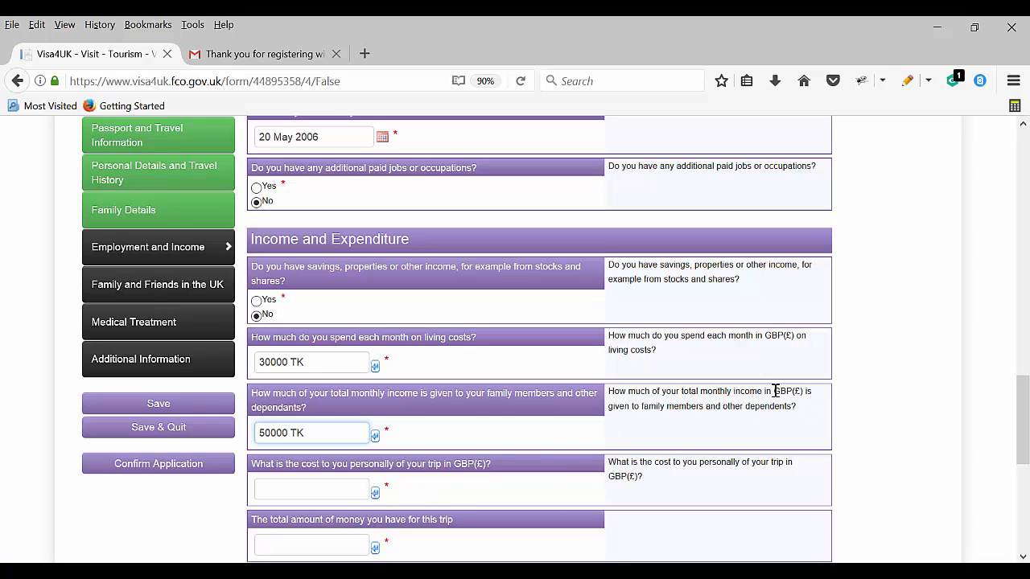
pyautogui.moveTo(773, 391); pyautogui.dragTo(804, 392)
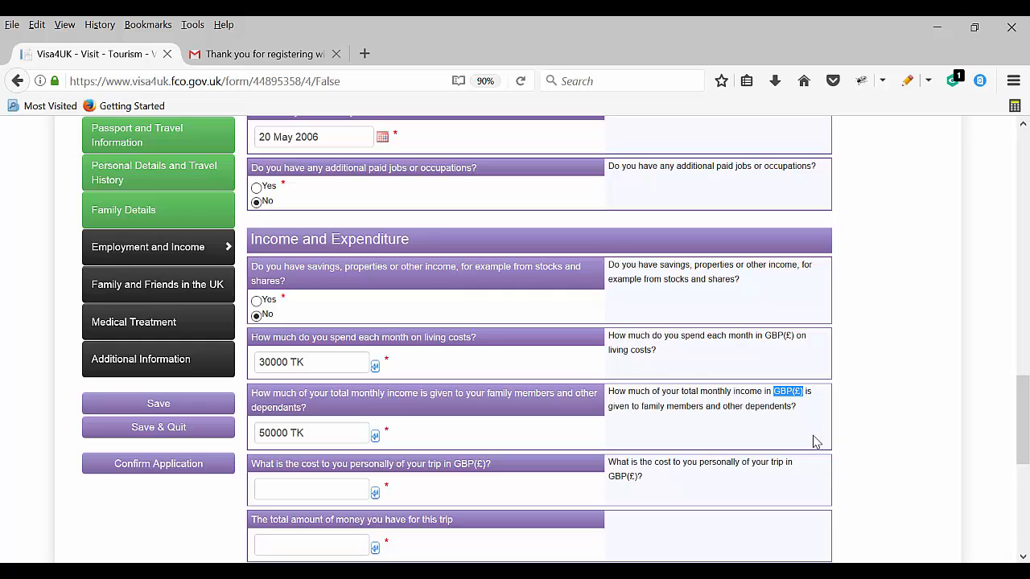
pyautogui.click(342, 439)
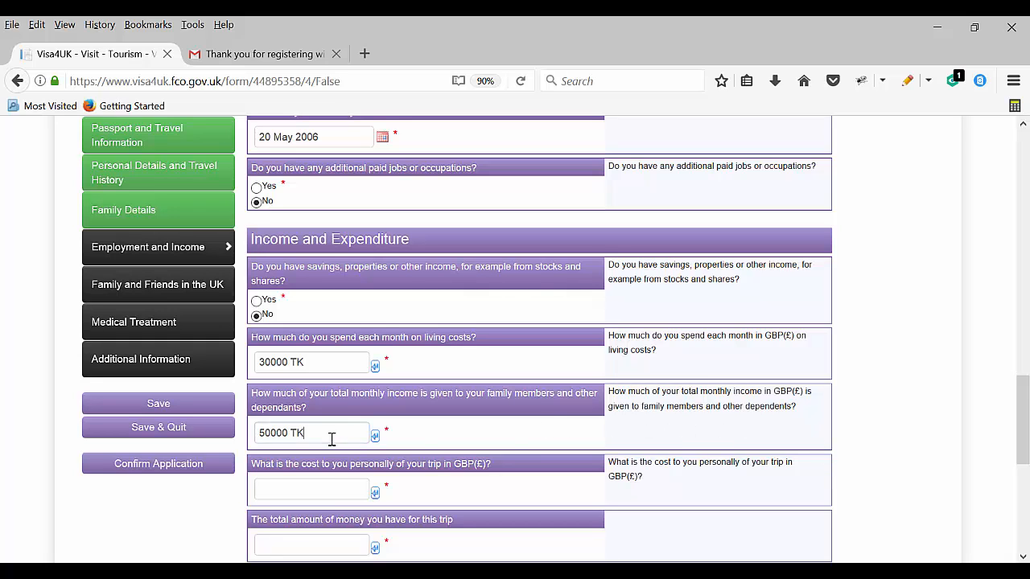
# Enter the personal trip cost as ALL, fixing a typing mistake
pyautogui.scroll(-2, 340, 476)
pyautogui.click(315, 412)
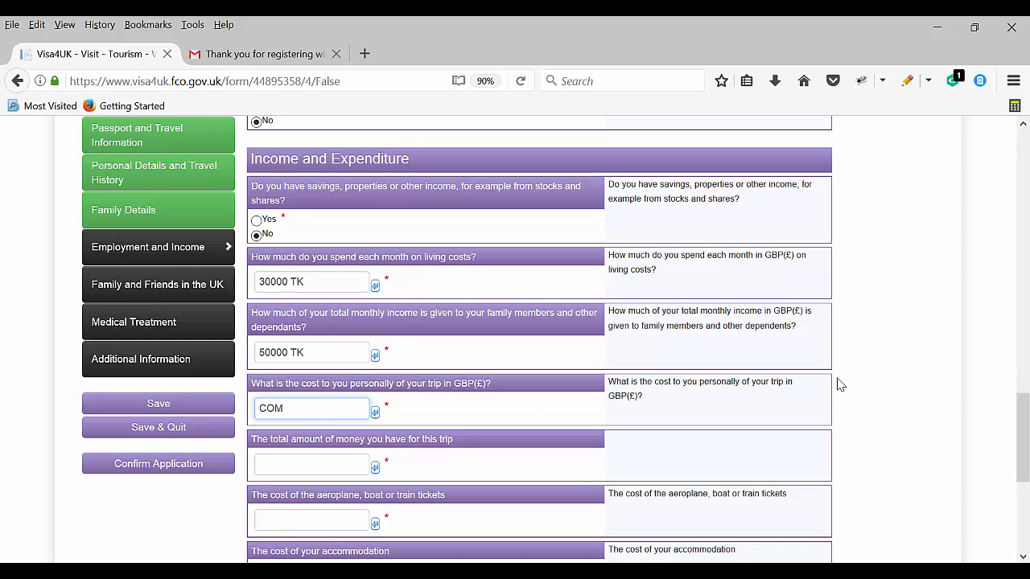
pyautogui.press('BackSpace')
pyautogui.press('BackSpace')
pyautogui.press('BackSpace')
pyautogui.write('A')
# Enter 0 for the total trip money and clear the ticket cost field
pyautogui.click(283, 461)
pyautogui.scroll(-1, 295, 456)
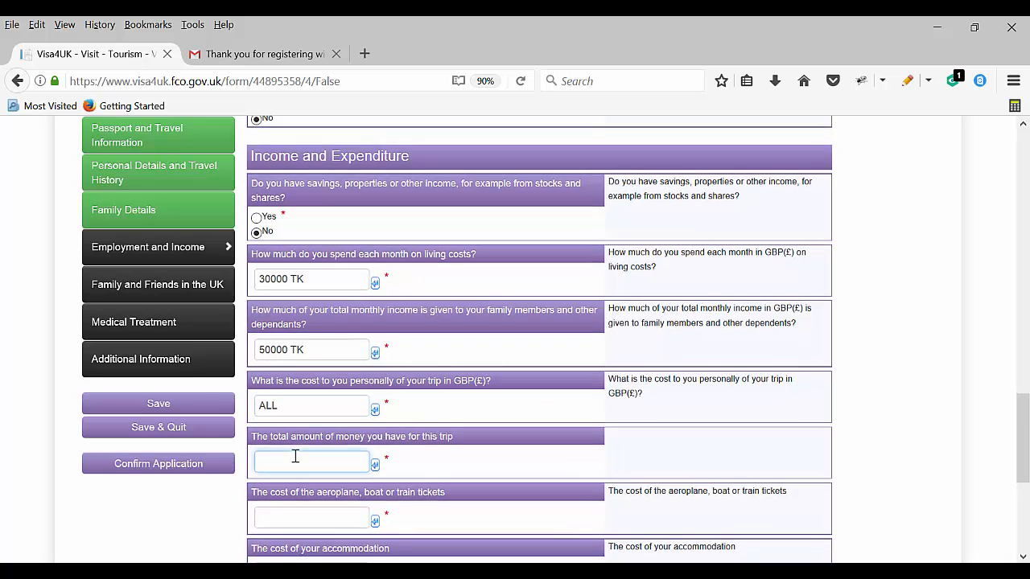
pyautogui.scroll(-2, 296, 456)
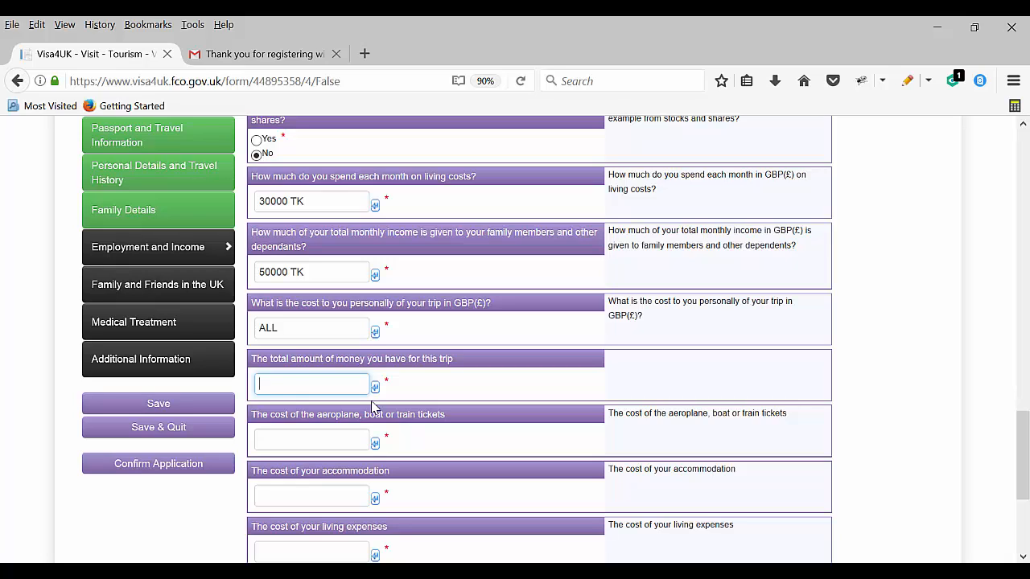
pyautogui.write('000')
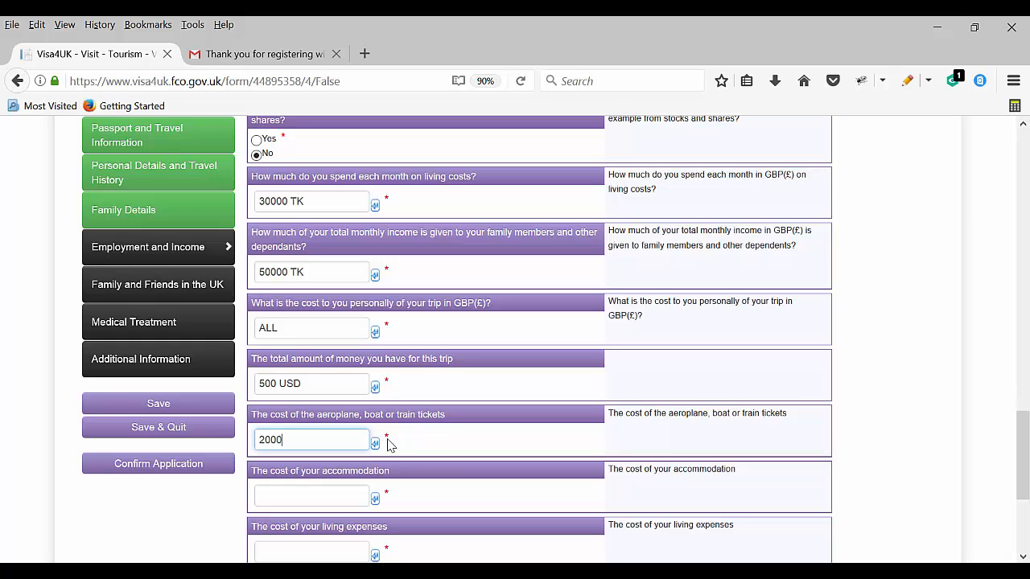
pyautogui.click(277, 384)
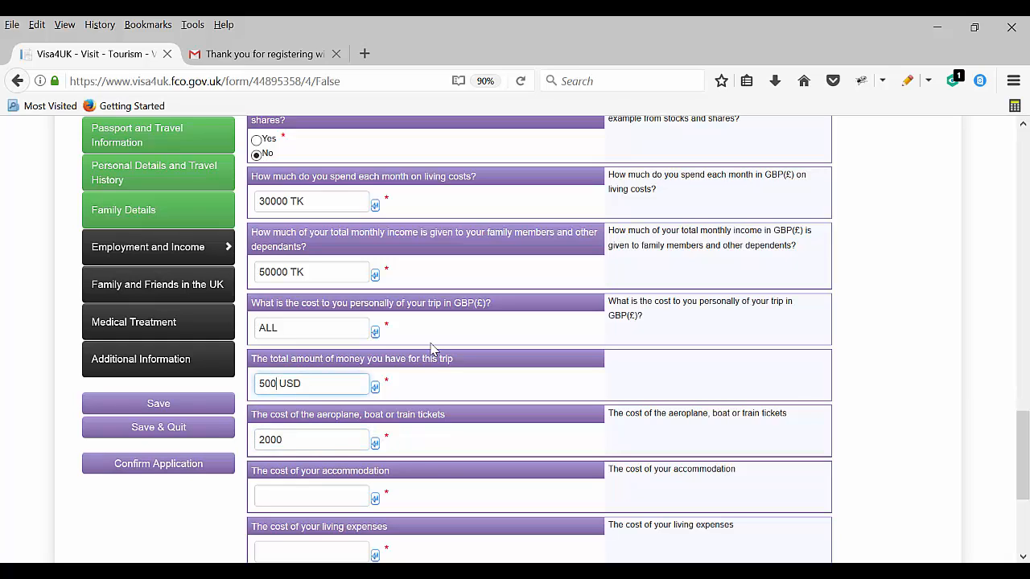
pyautogui.write('0')
pyautogui.scroll(-2, 310, 430)
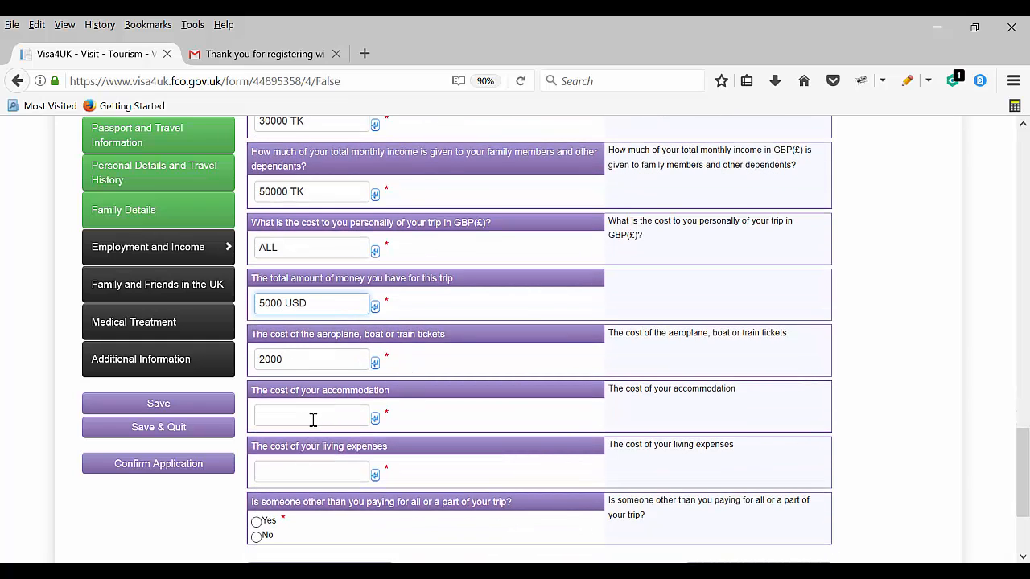
pyautogui.doubleClick(321, 359)
pyautogui.press('BackSpace')
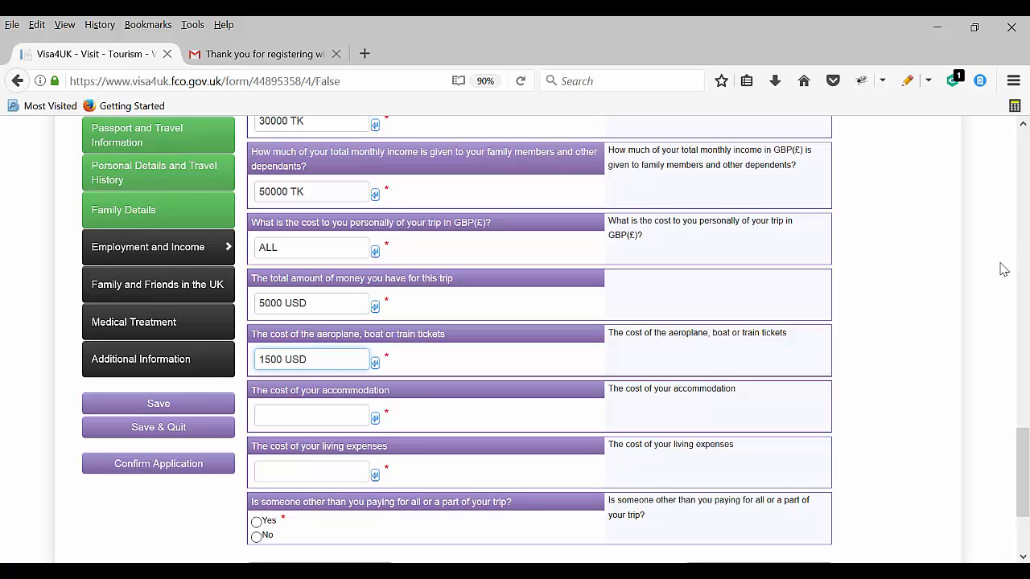
# Enter 500 USD for accommodation and 750 USD for living expenses
pyautogui.click(279, 415)
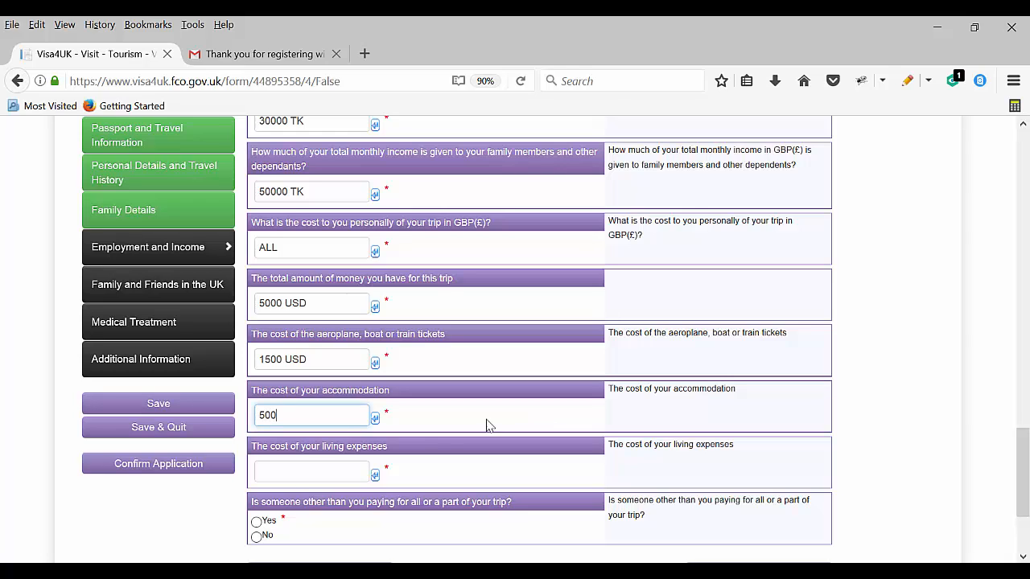
pyautogui.click(295, 472)
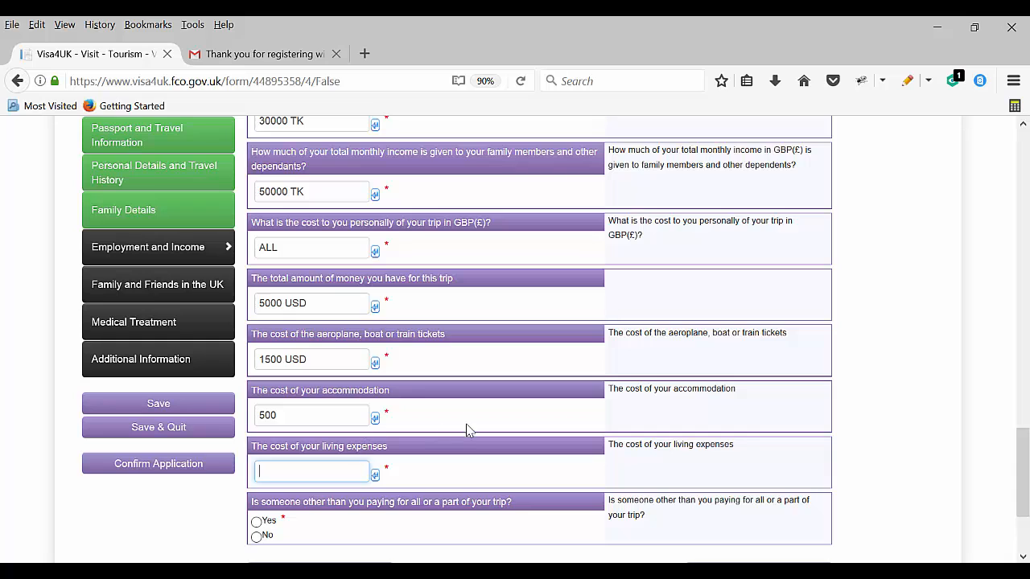
pyautogui.scroll(-2, 468, 429)
pyautogui.scroll(-1, 473, 431)
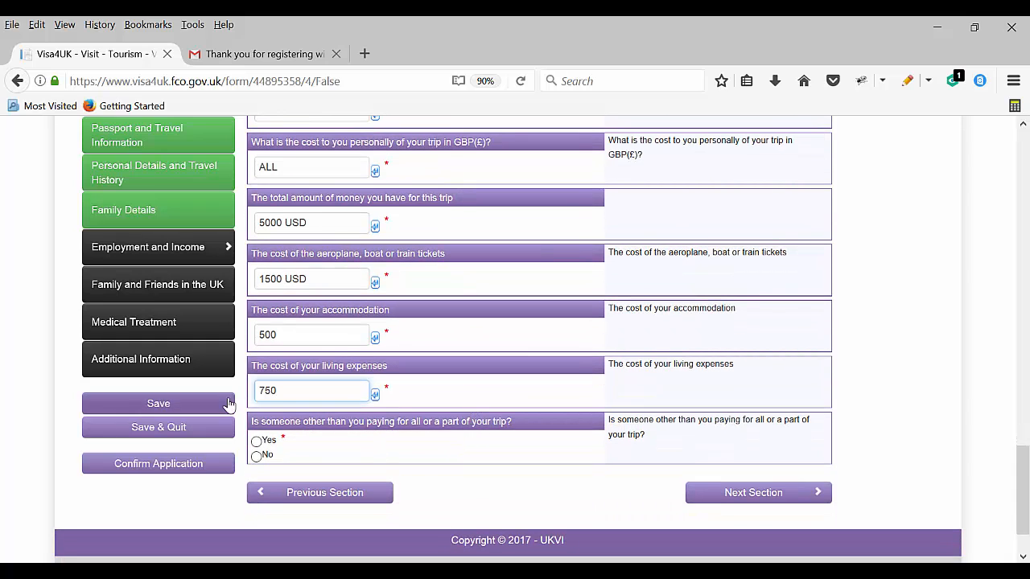
pyautogui.click(317, 335)
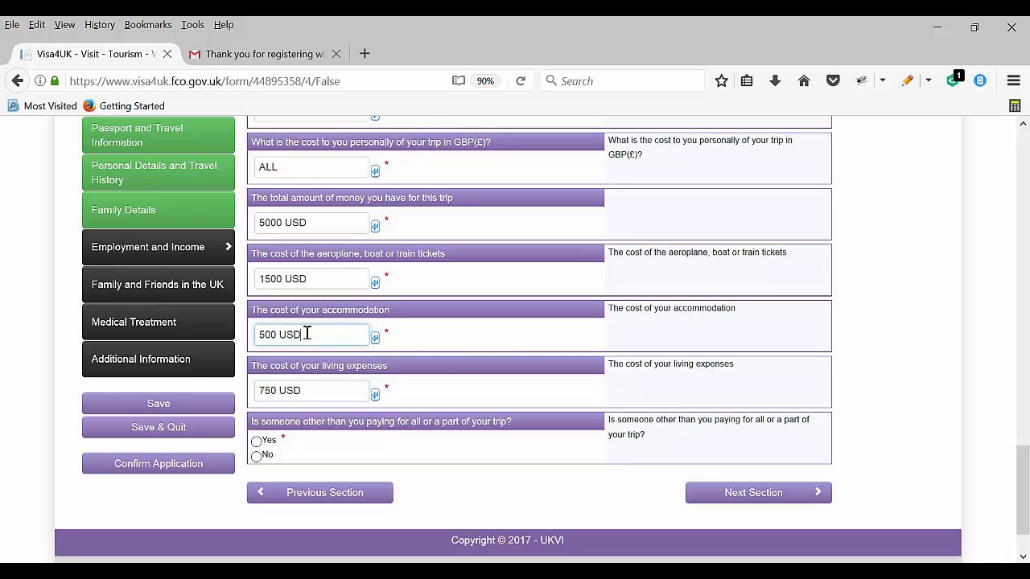
# Answer No to someone else paying for the trip and go to the next section
pyautogui.scroll(-2, 352, 462)
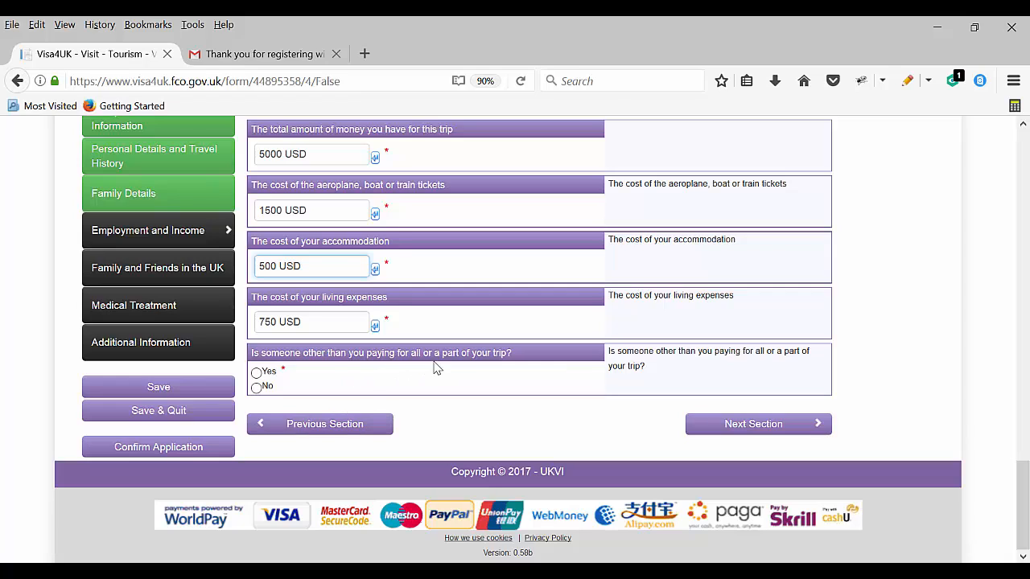
pyautogui.click(256, 374)
pyautogui.click(256, 306)
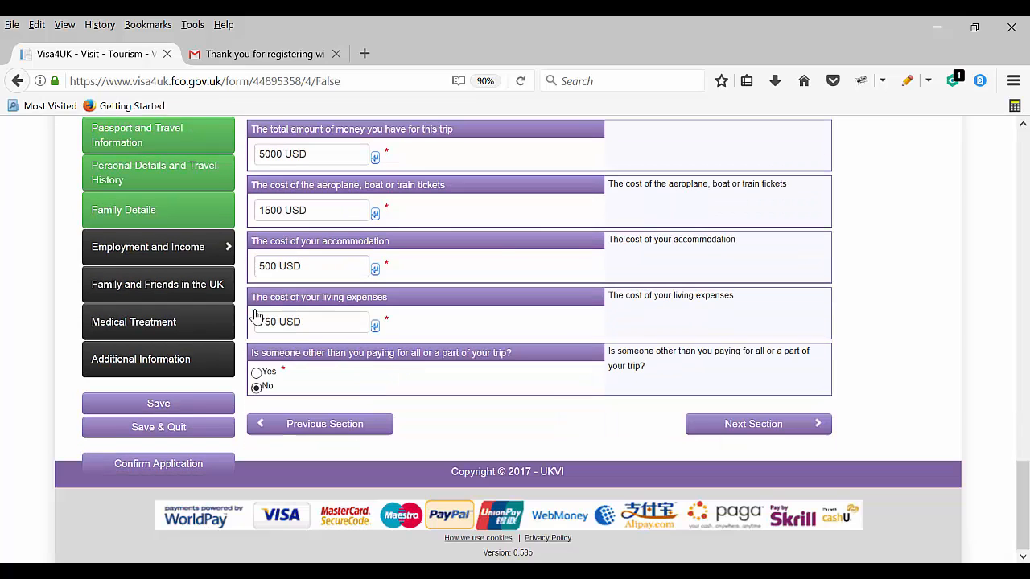
pyautogui.click(756, 426)
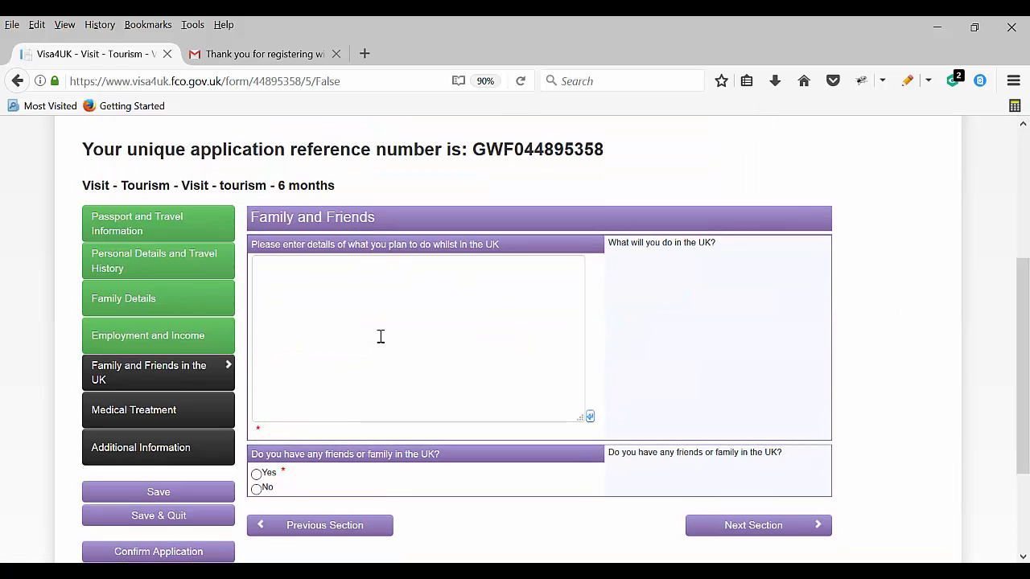
# Enter NA for UK plans and answer No to having friends or family in the UK
pyautogui.write('NA')
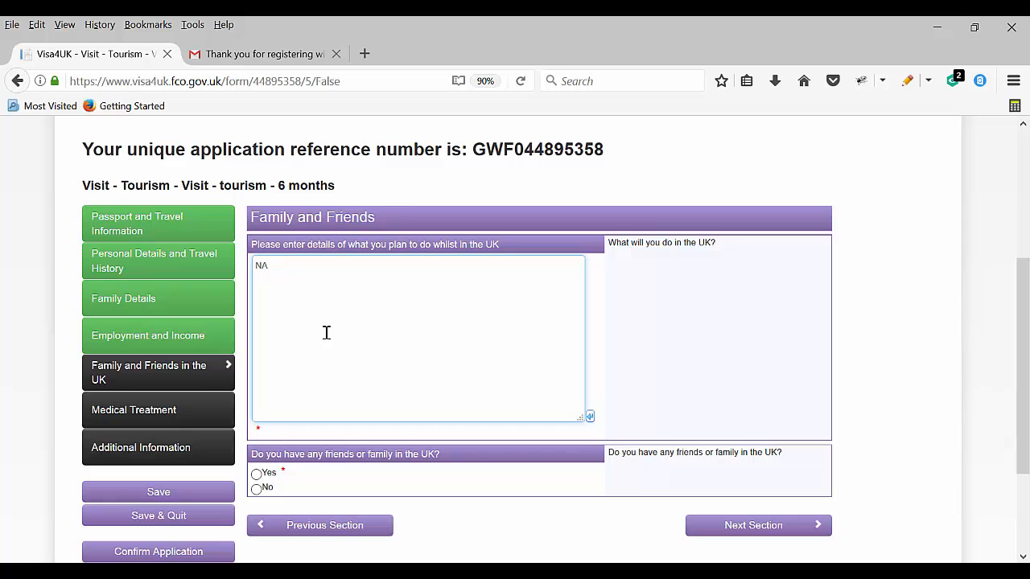
pyautogui.scroll(-1, 334, 477)
pyautogui.scroll(-2, 334, 476)
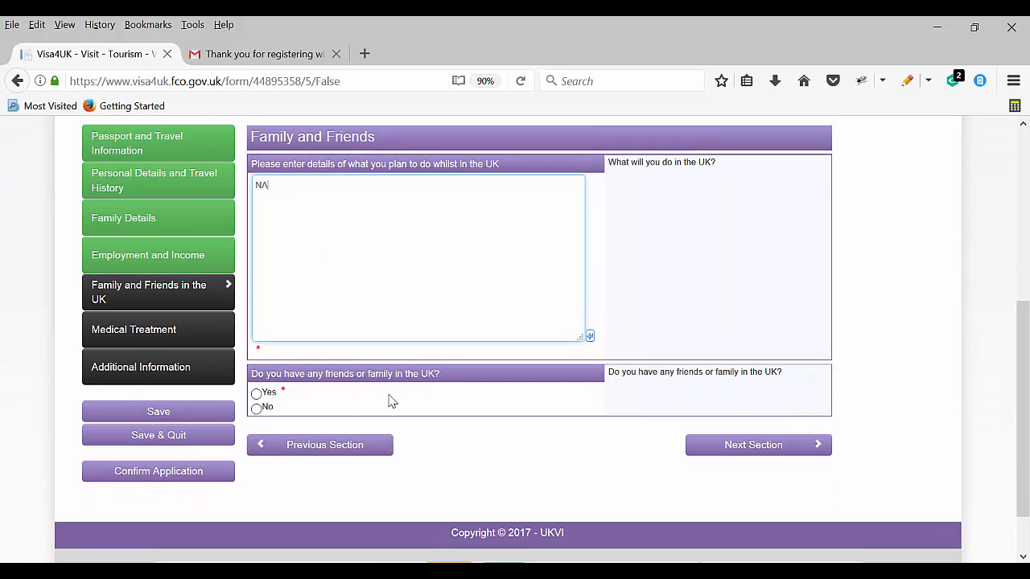
pyautogui.click(257, 407)
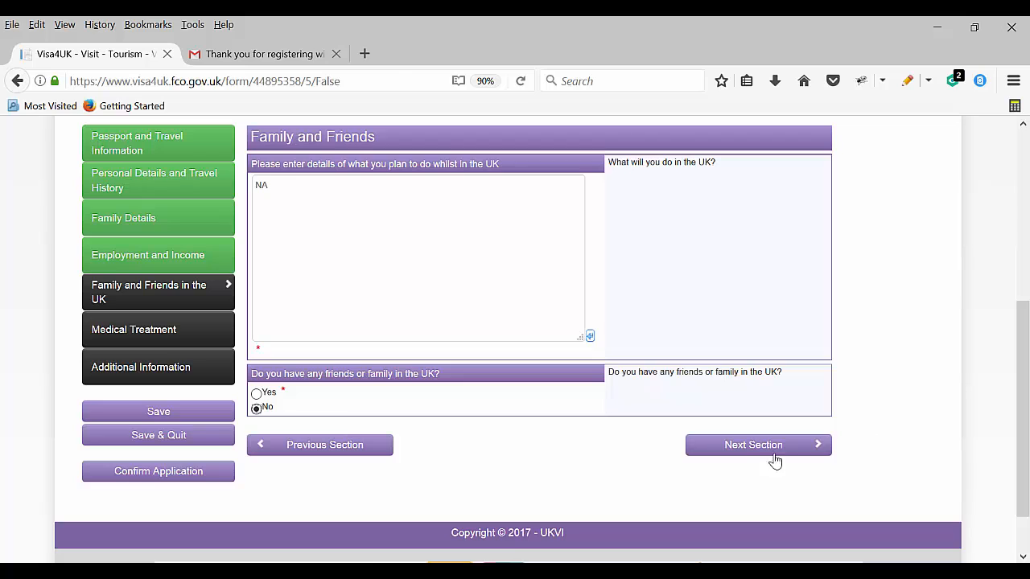
pyautogui.click(738, 453)
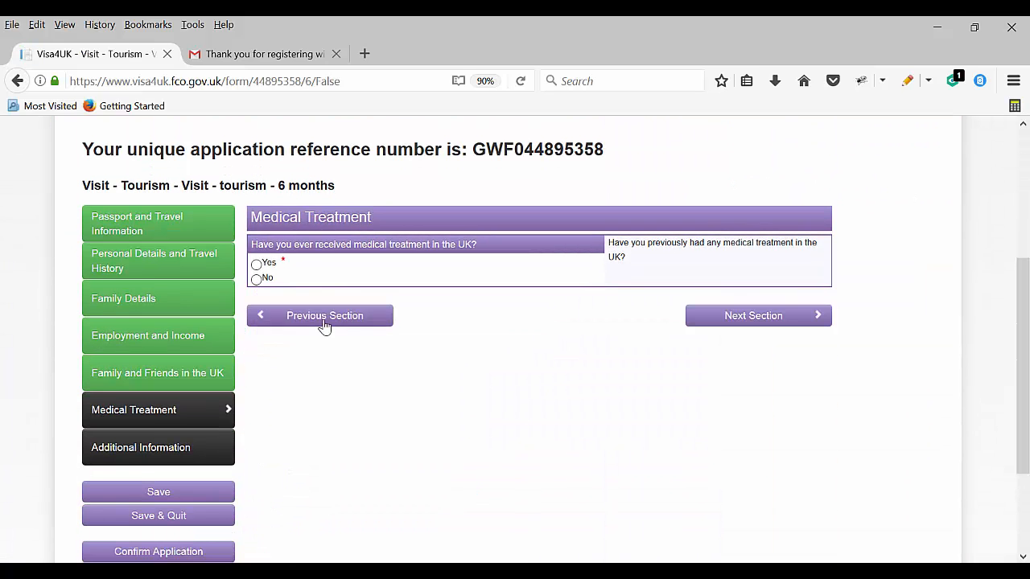
# Answer No to previous UK medical treatment and send the application for confirmation
pyautogui.click(256, 278)
pyautogui.click(822, 318)
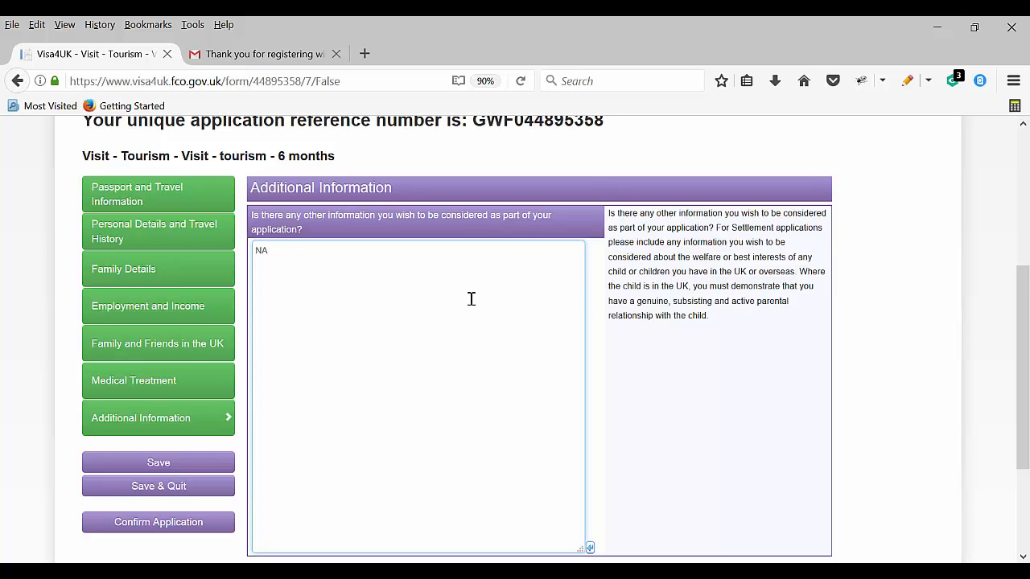
pyautogui.scroll(-4, 472, 299)
pyautogui.scroll(2, 657, 220)
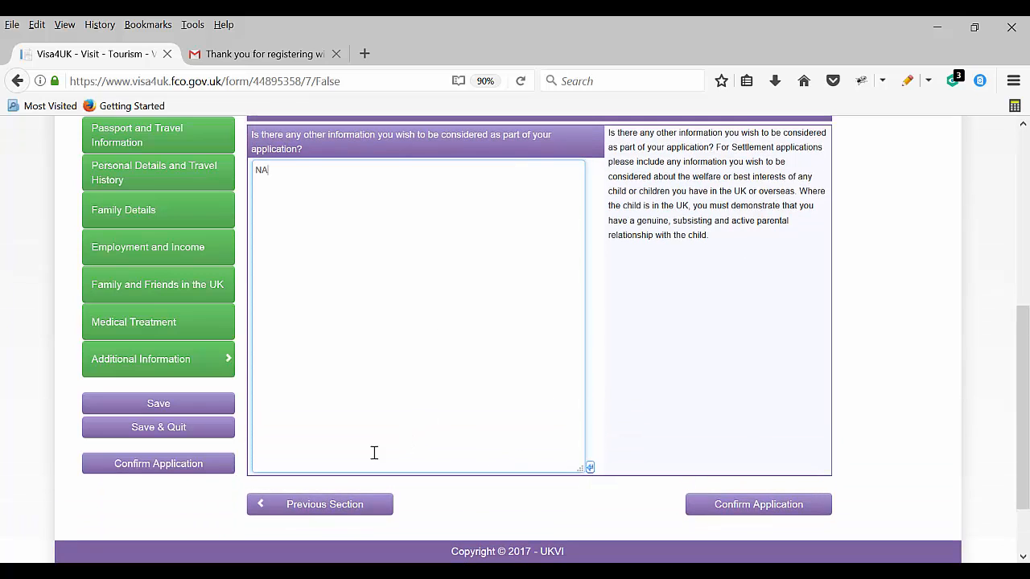
pyautogui.click(774, 507)
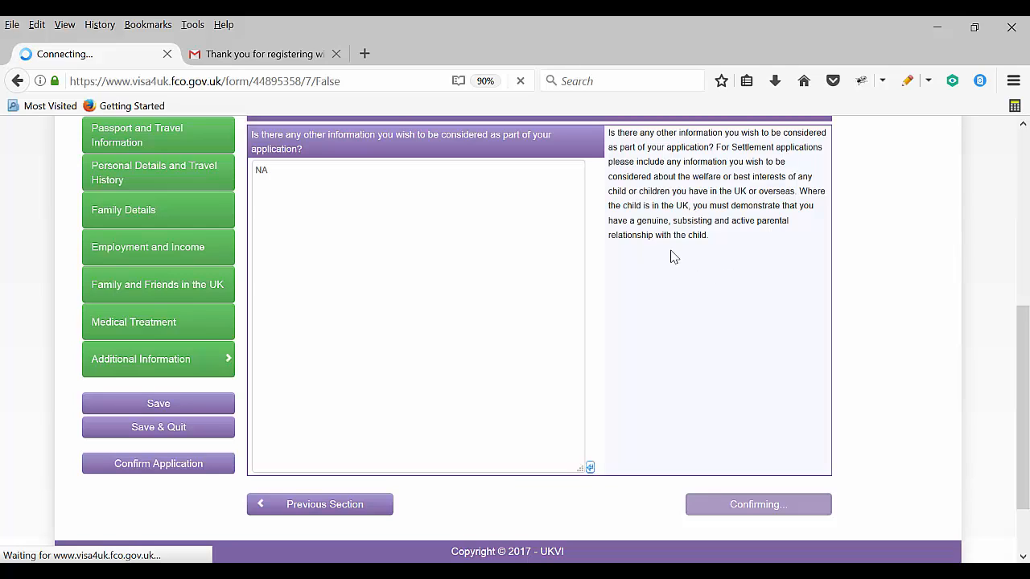
# Close the Gmail tab and review the whole Confirm Application page
pyautogui.click(336, 54)
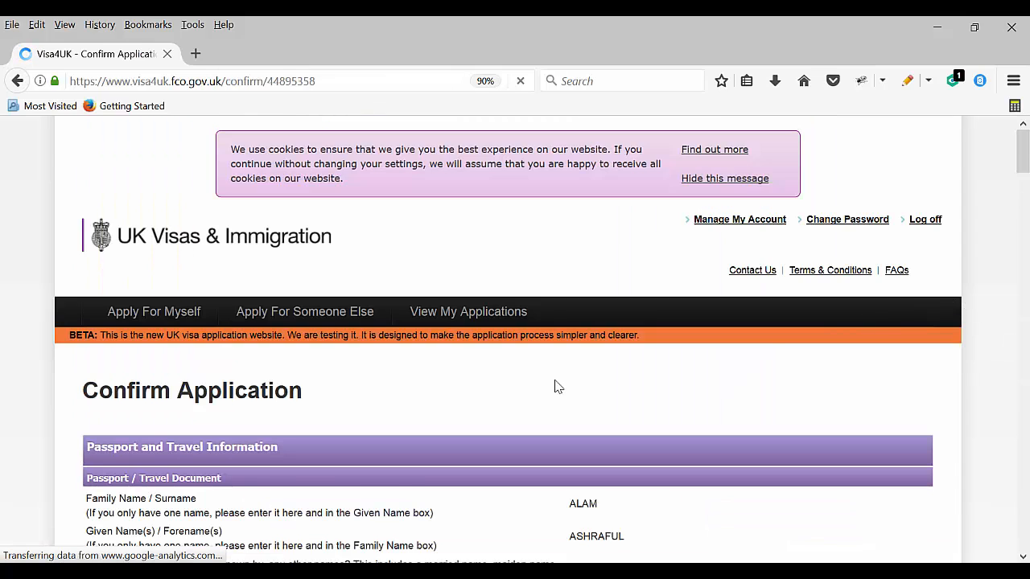
pyautogui.scroll(-5, 555, 388)
pyautogui.scroll(-10, 551, 392)
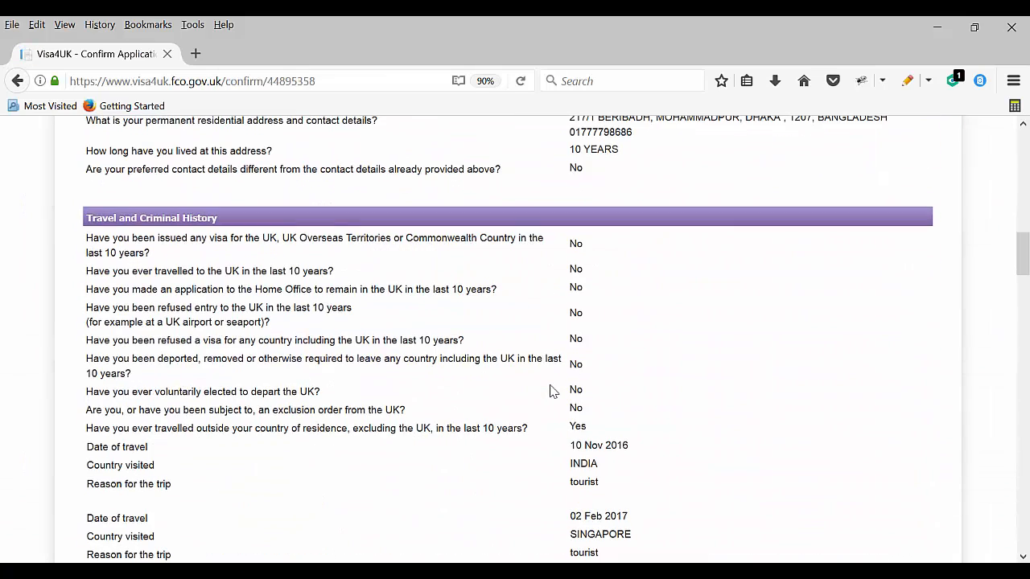
pyautogui.scroll(-15, 552, 395)
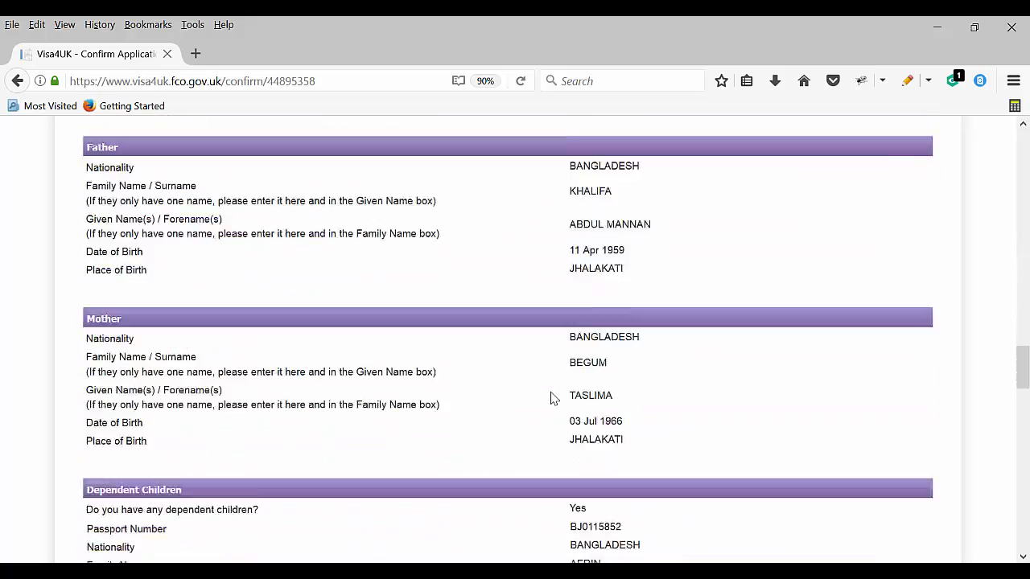
pyautogui.scroll(-15, 552, 398)
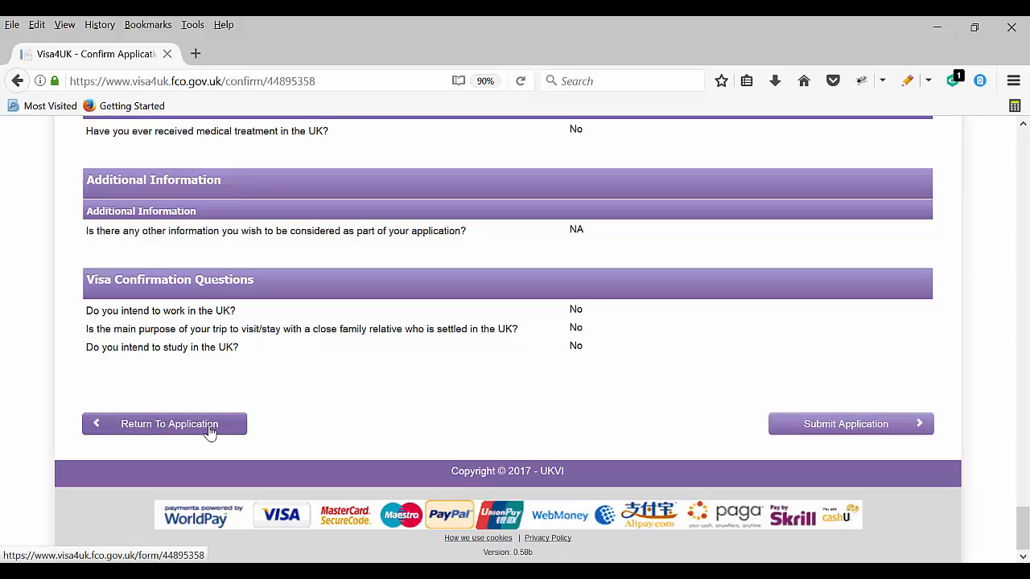
pyautogui.scroll(1, 579, 344)
pyautogui.scroll(20, 579, 343)
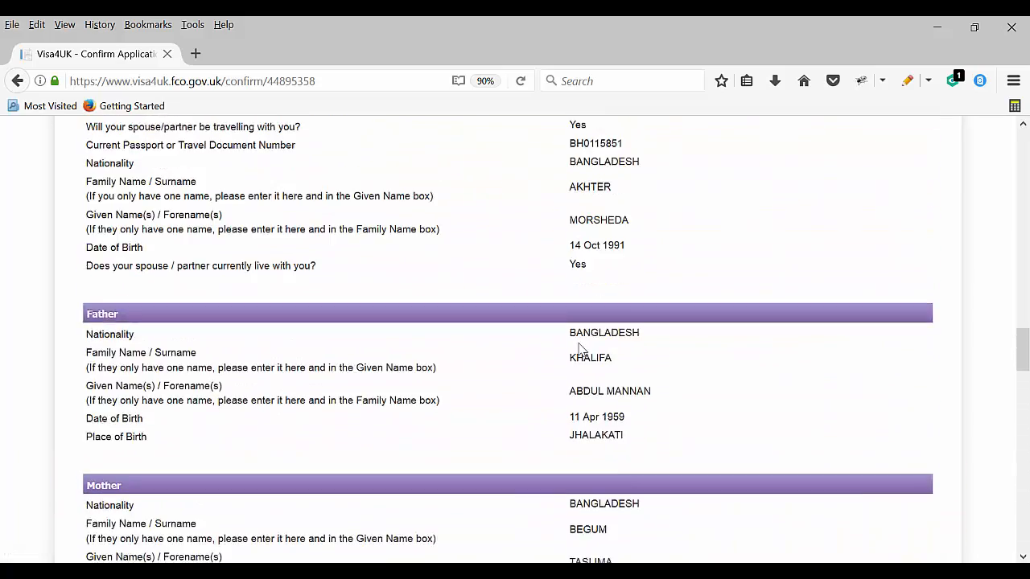
pyautogui.scroll(10, 579, 346)
pyautogui.scroll(-20, 579, 349)
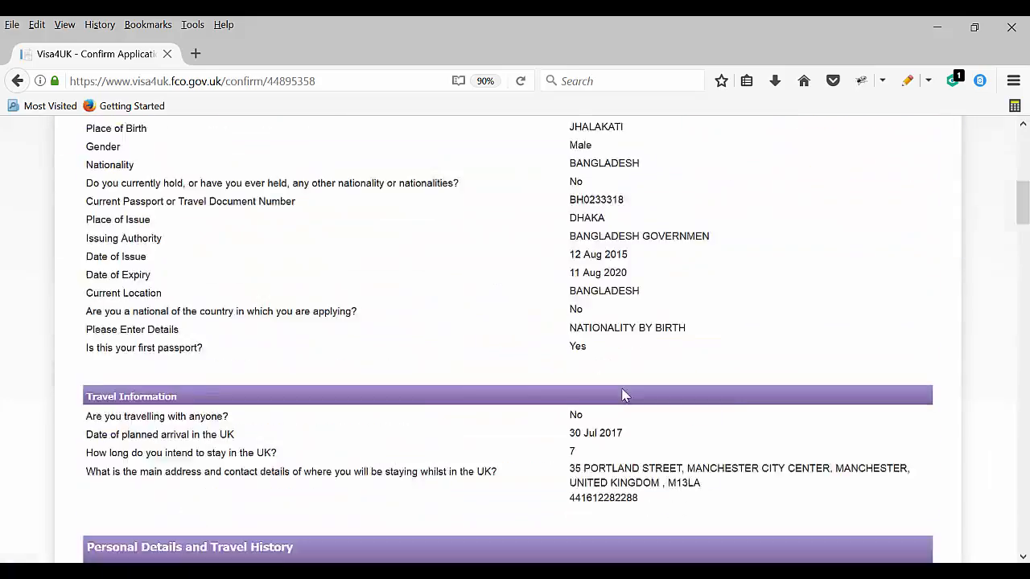
pyautogui.scroll(-20, 658, 431)
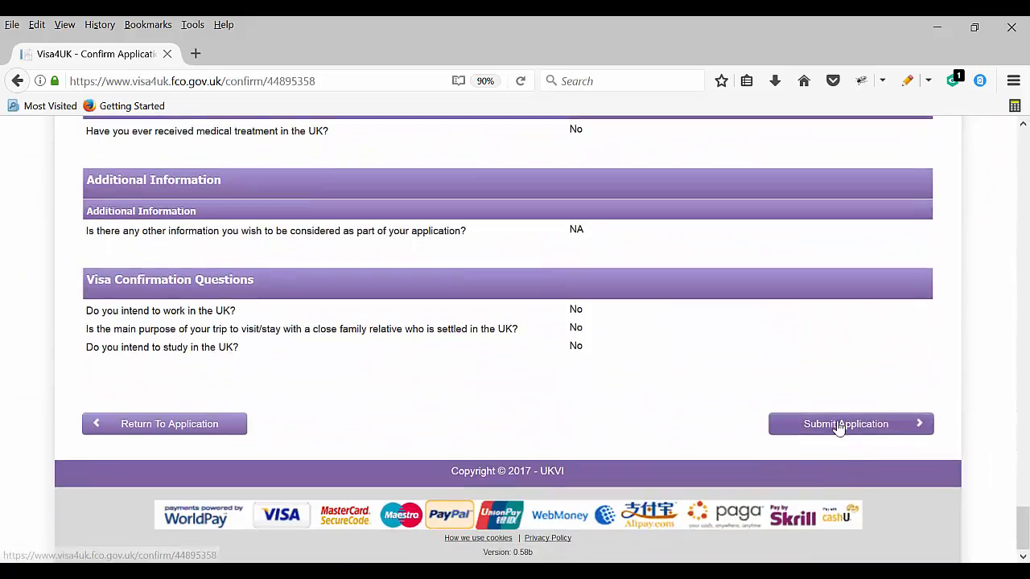
# Submit the application and confirm the submission in the dialog
pyautogui.click(839, 424)
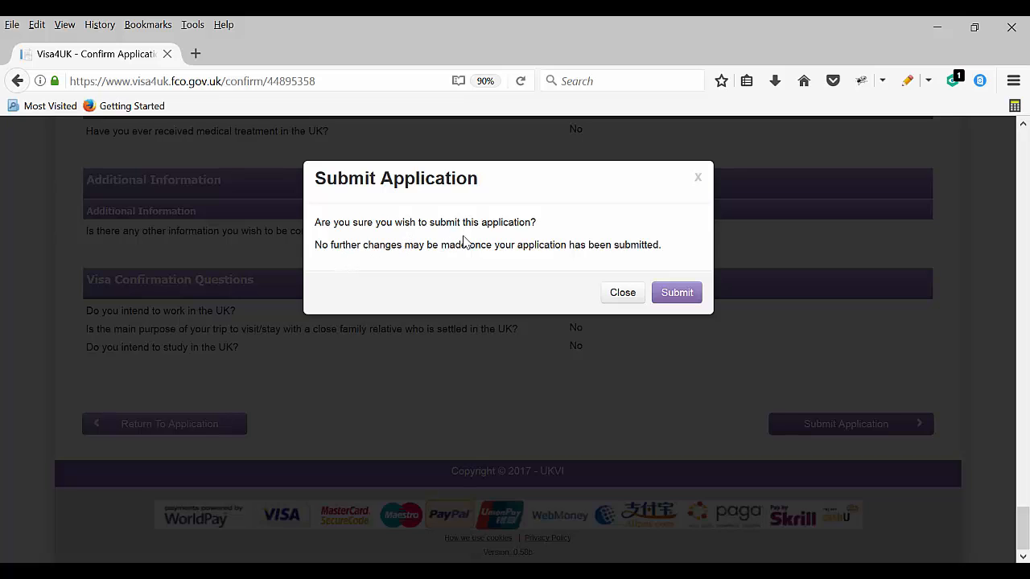
pyautogui.click(666, 307)
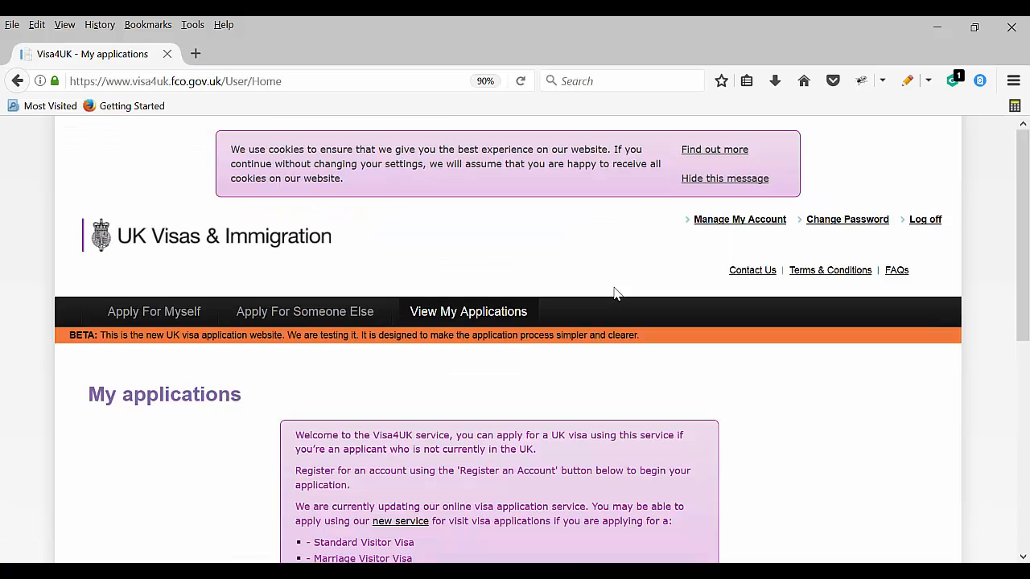
pyautogui.scroll(-5, 566, 362)
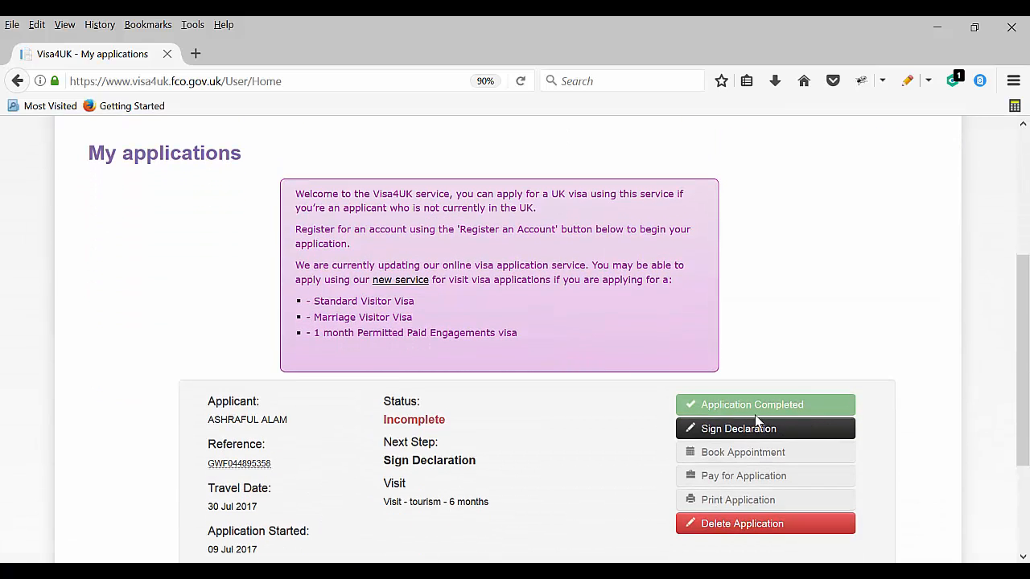
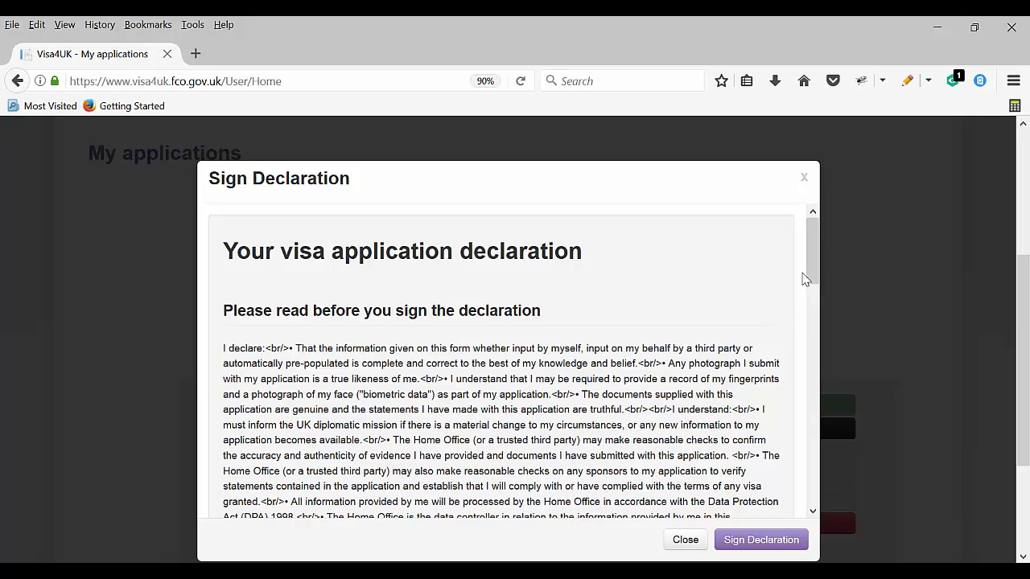
# Scroll through the declaration and sign it with the entered applicant signature
pyautogui.moveTo(812, 254)
pyautogui.mouseDown()
pyautogui.moveTo(790, 504)
pyautogui.moveTo(519, 485)
pyautogui.mouseUp()
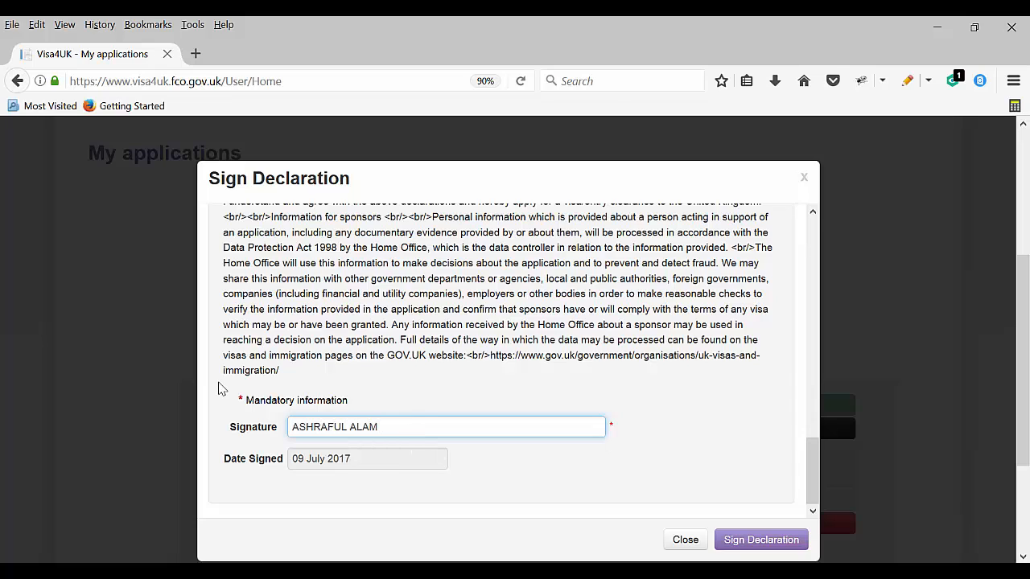
pyautogui.click(752, 546)
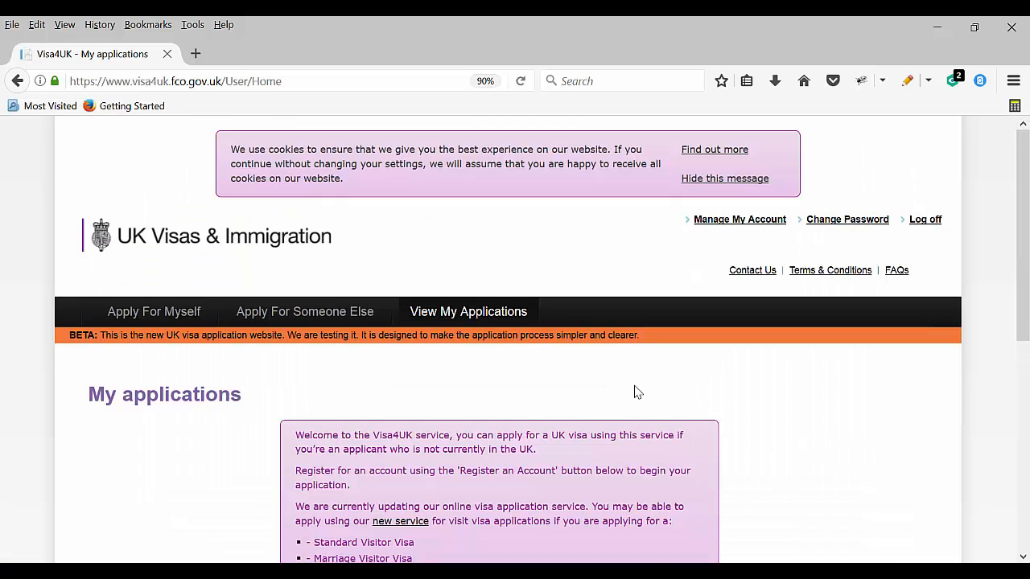
# Start booking the biometric appointment for the signed application from My applications
pyautogui.scroll(-5, 634, 391)
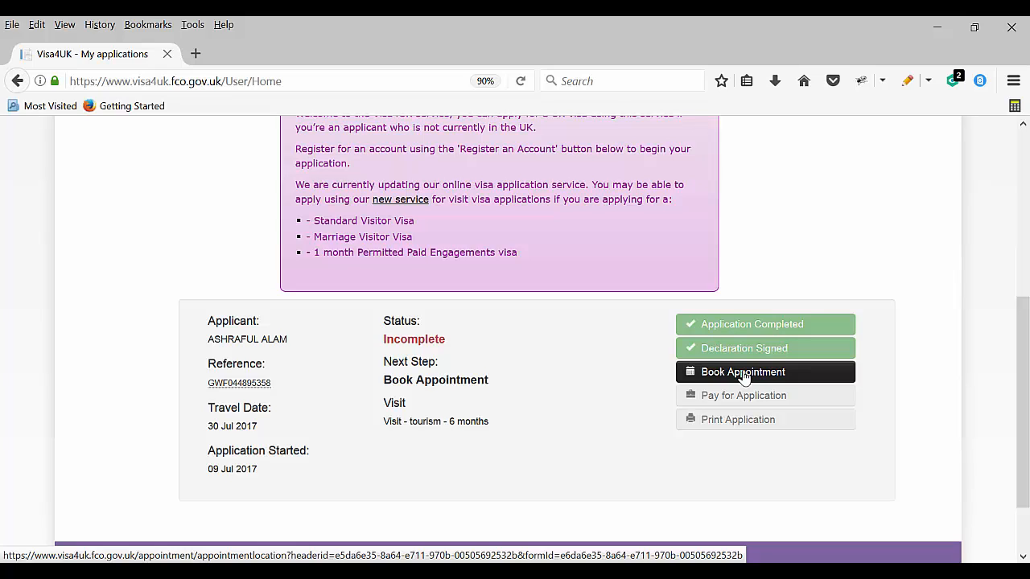
pyautogui.click(743, 373)
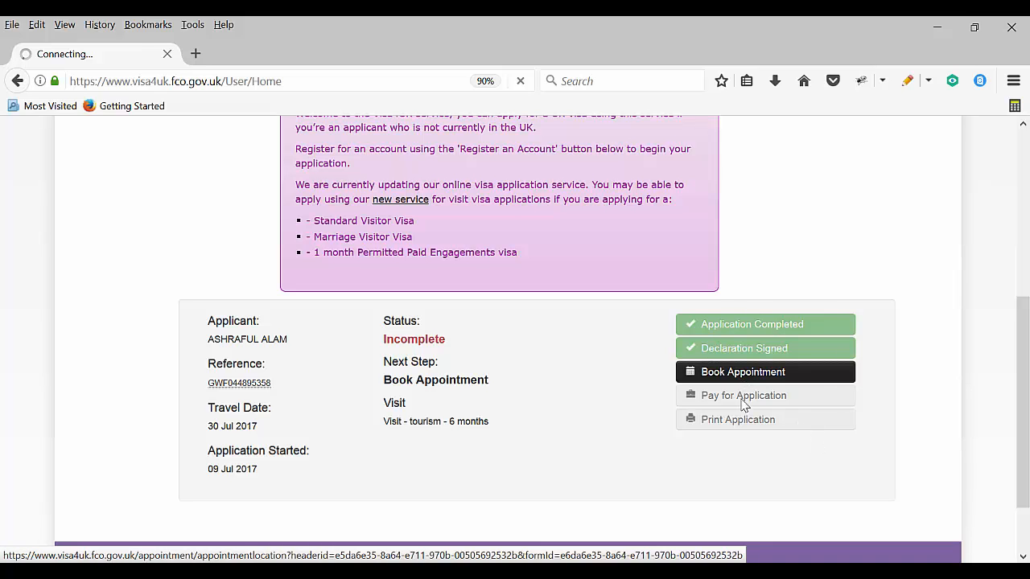
pyautogui.scroll(-3, 420, 382)
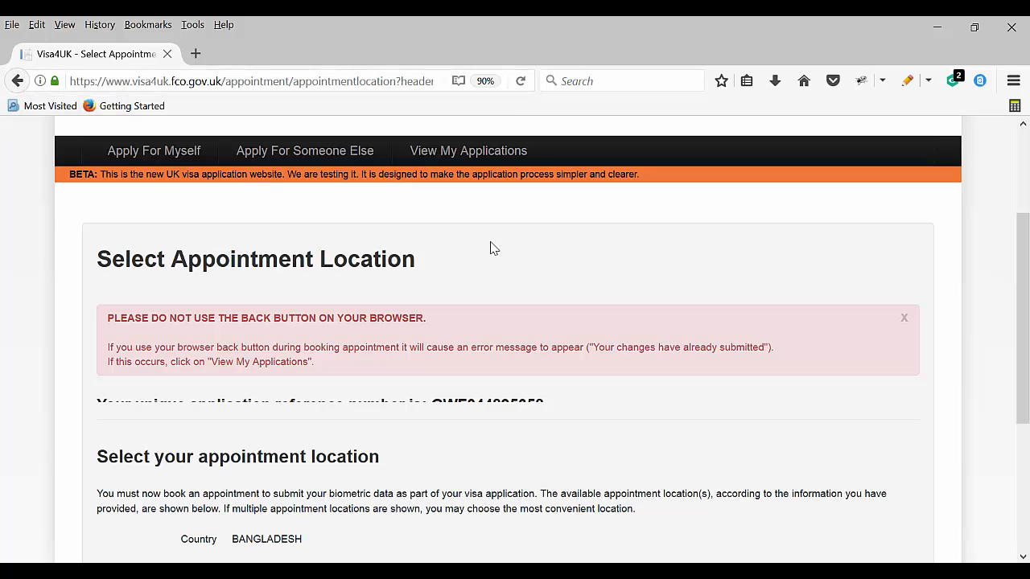
# Choose Dhaka as the appointment location and Standard Appointment as the type, then continue
pyautogui.scroll(-4, 402, 338)
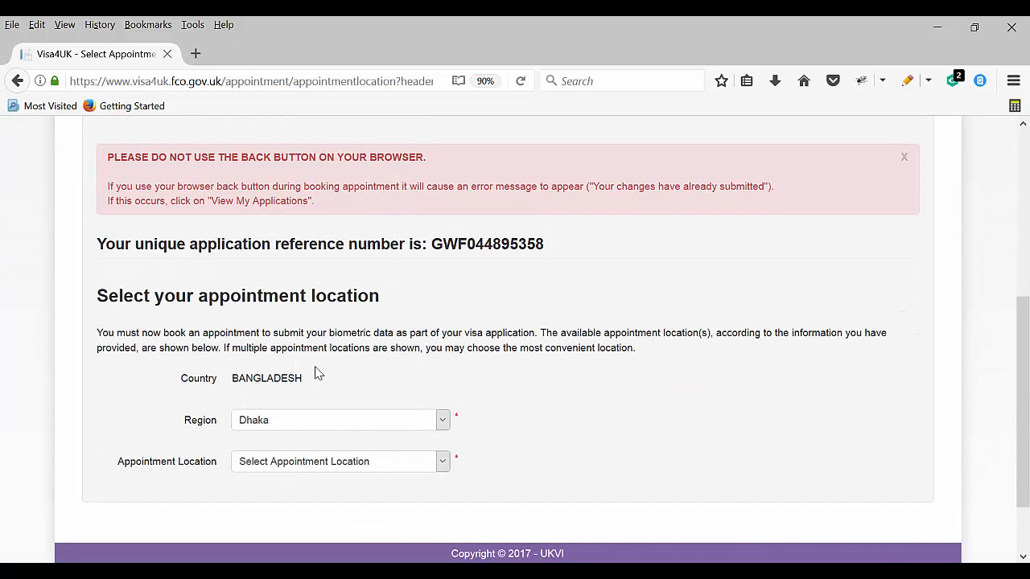
pyautogui.scroll(-2, 306, 386)
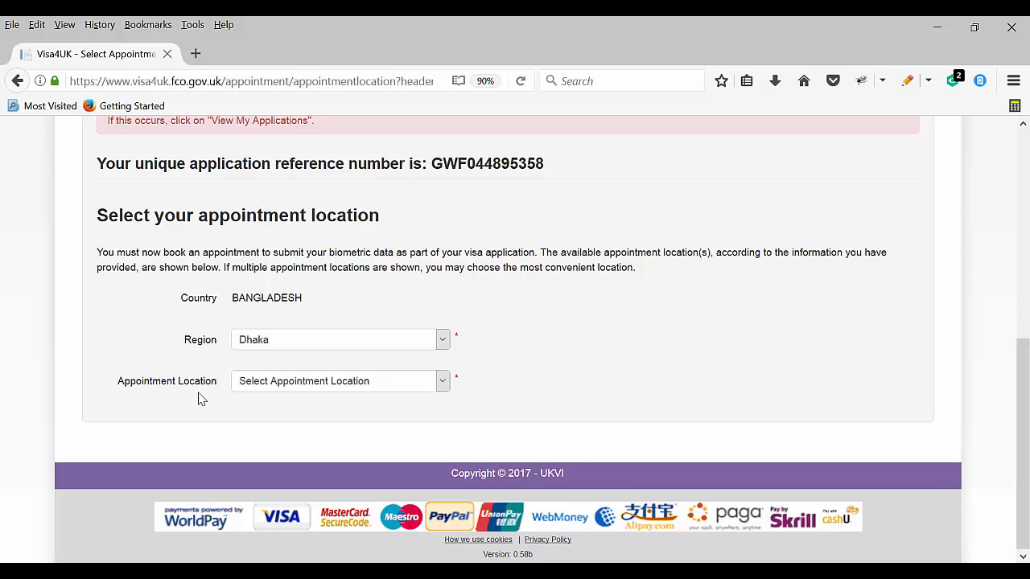
pyautogui.click(276, 384)
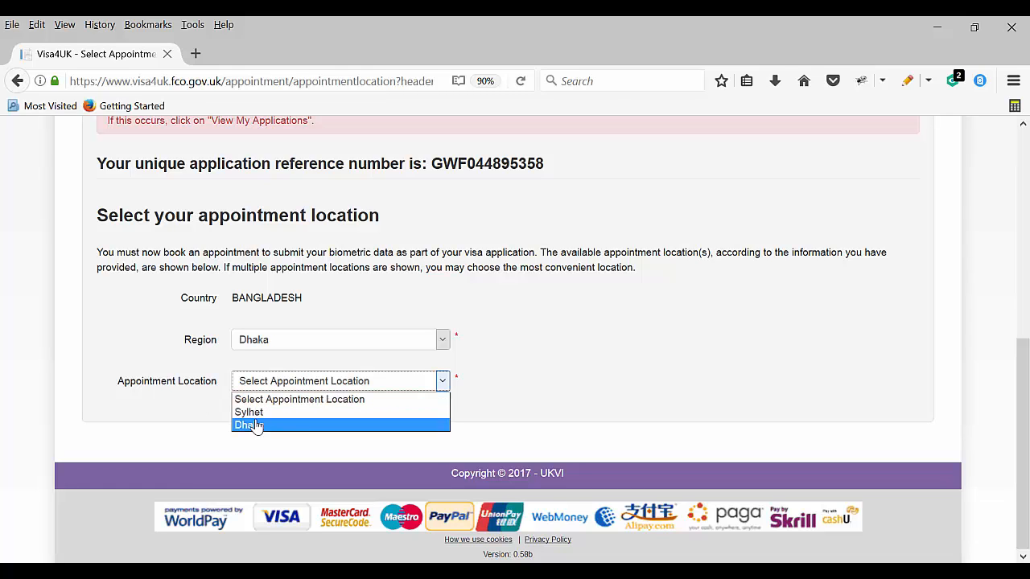
pyautogui.click(256, 426)
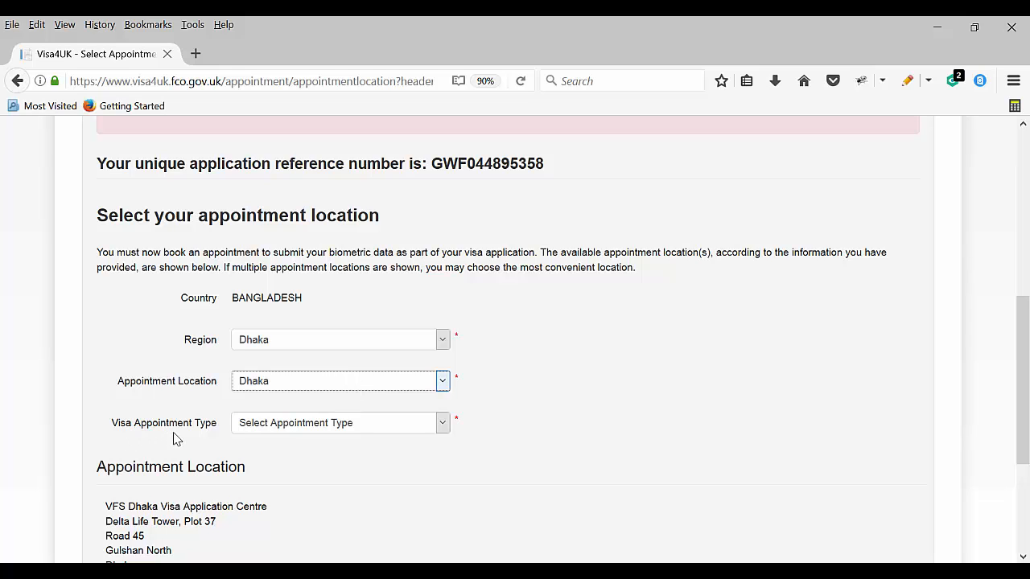
pyautogui.click(259, 426)
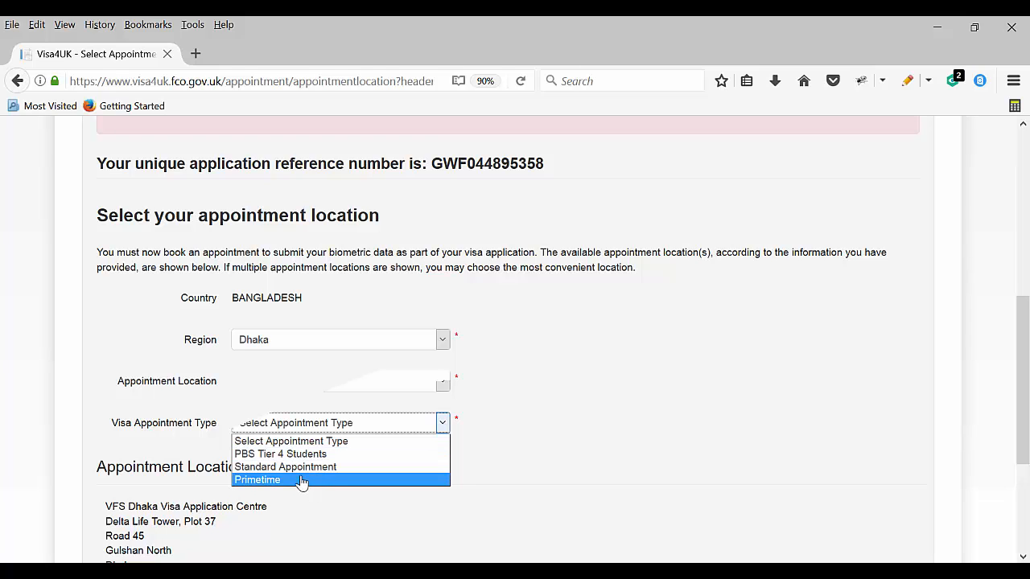
pyautogui.click(300, 469)
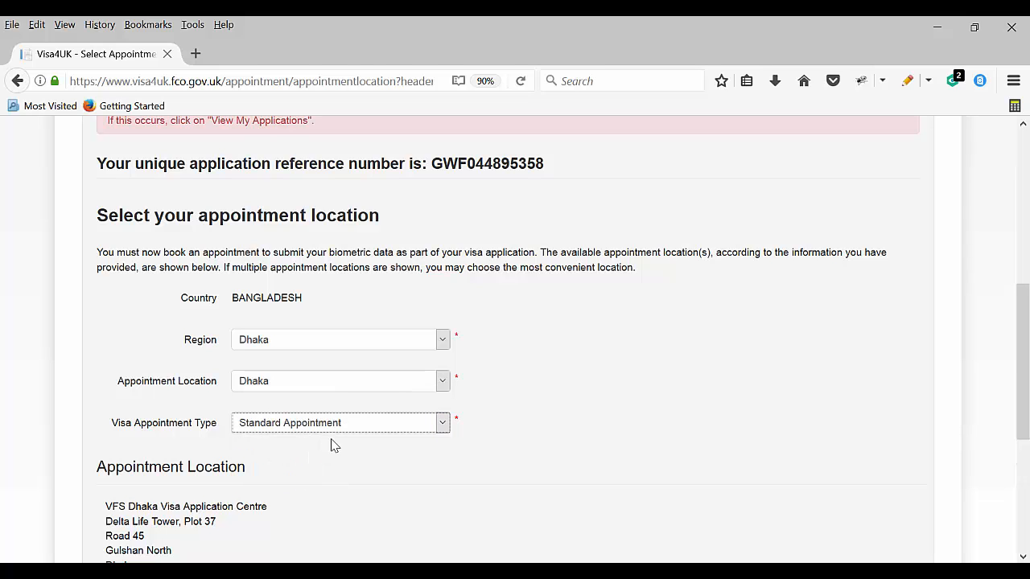
pyautogui.scroll(-5, 566, 403)
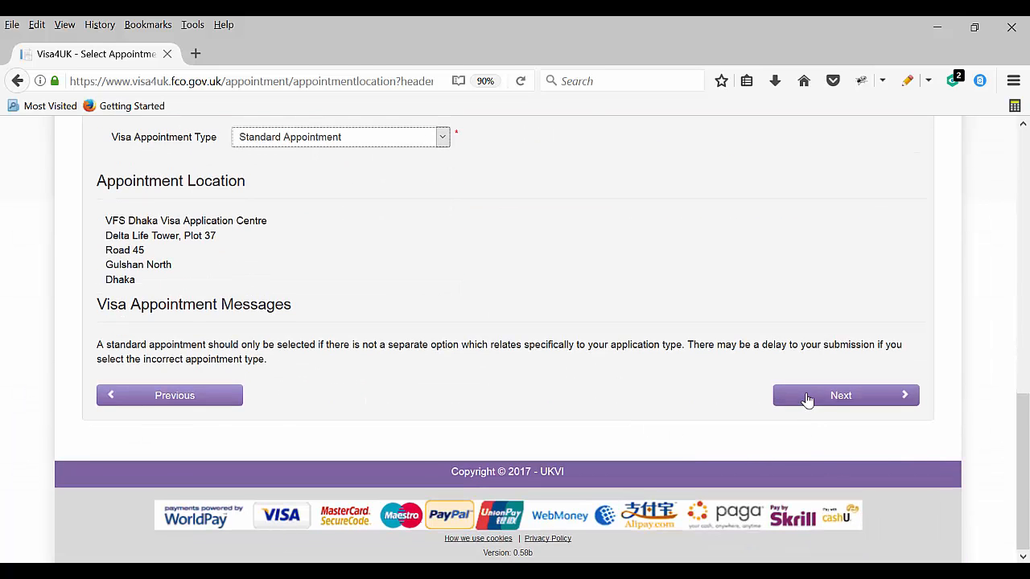
pyautogui.click(807, 398)
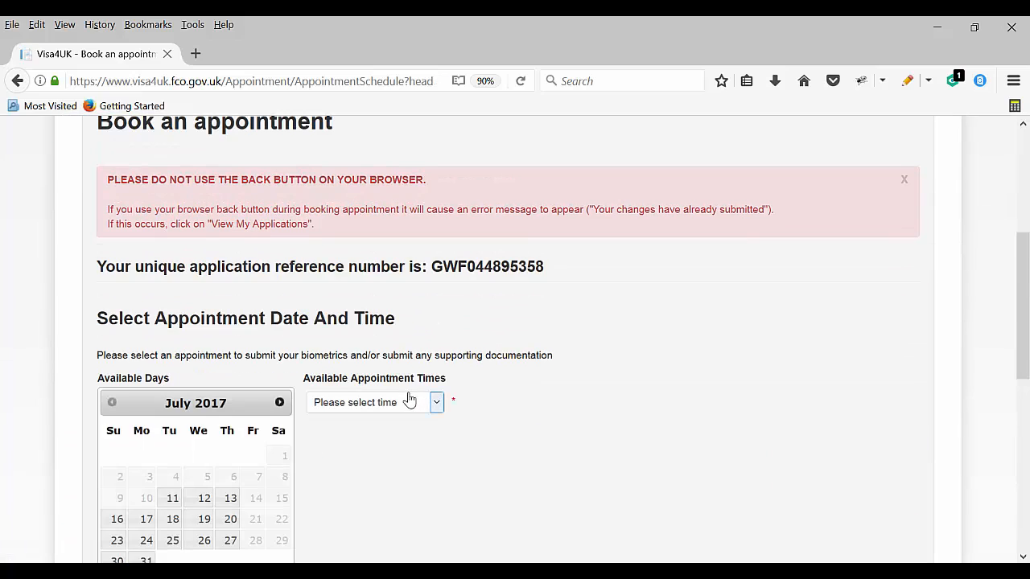
# Book the appointment for 11 July 2017, keeping the 11:15 time slot
pyautogui.scroll(-2, 266, 411)
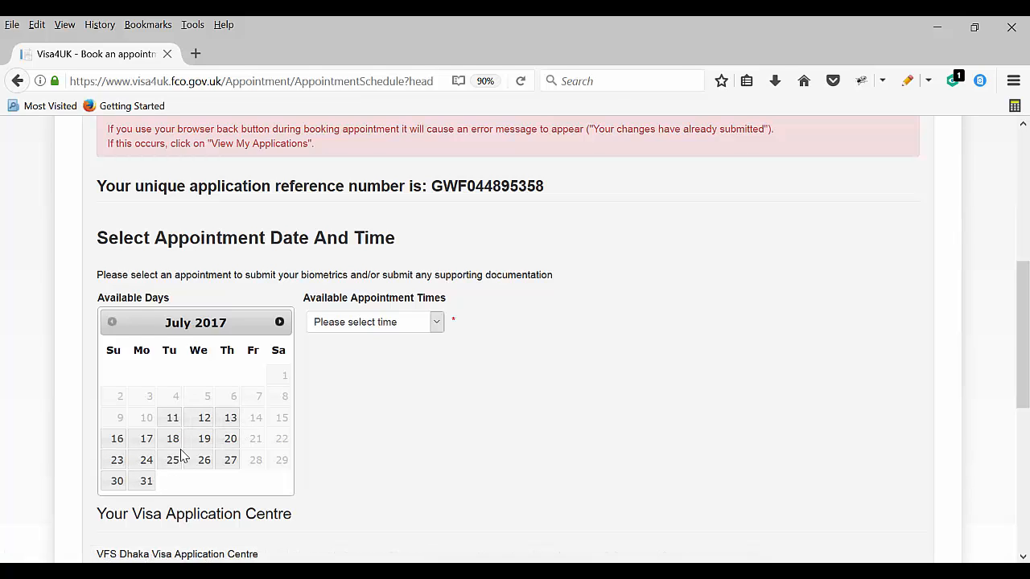
pyautogui.click(172, 418)
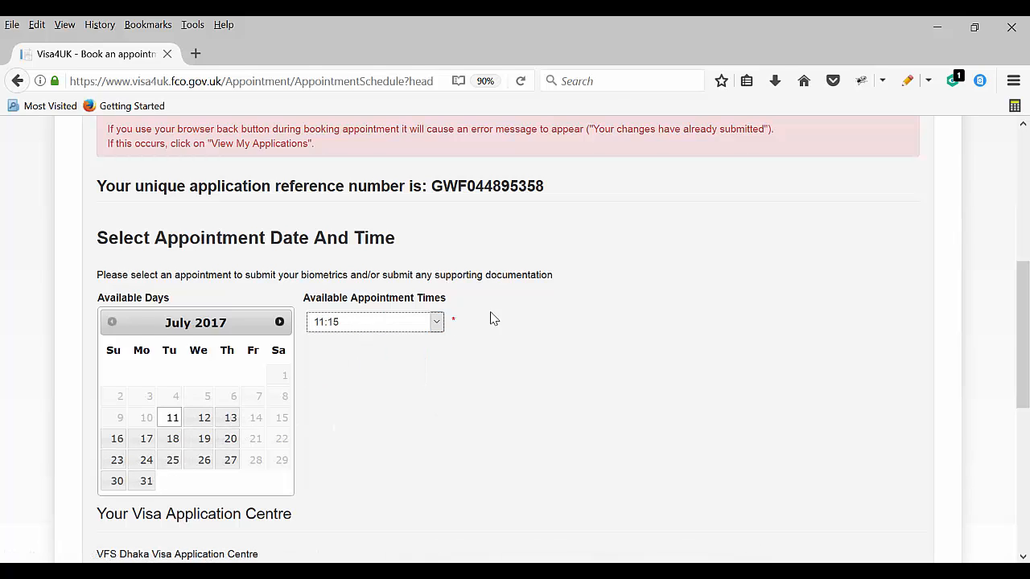
pyautogui.scroll(-5, 391, 353)
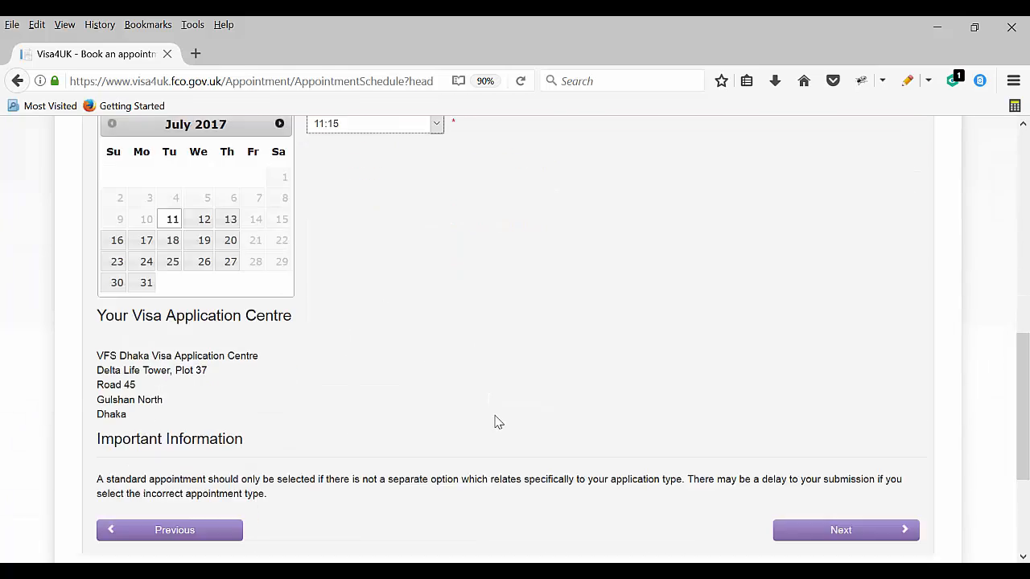
pyautogui.click(812, 415)
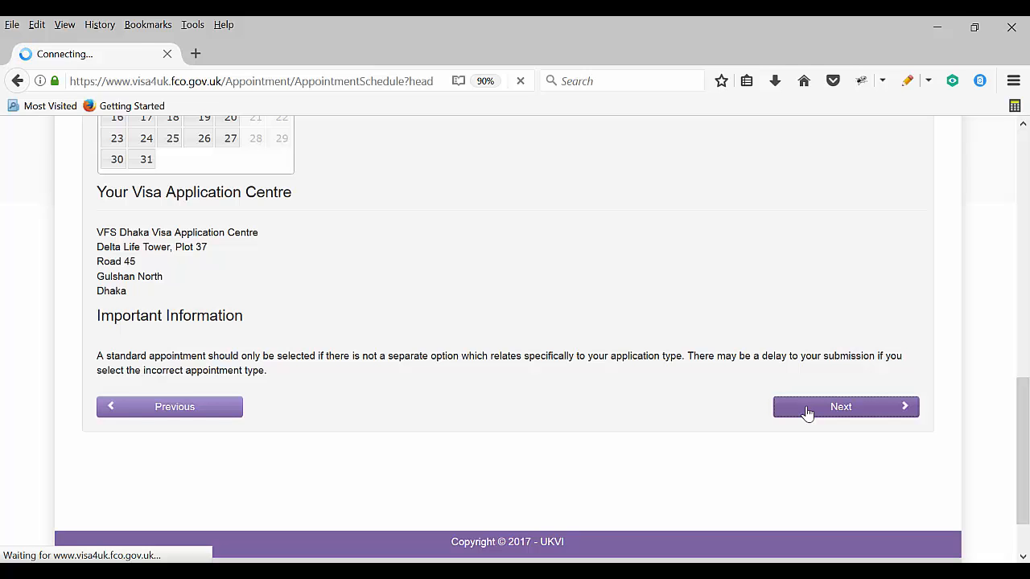
pyautogui.scroll(-2, 449, 342)
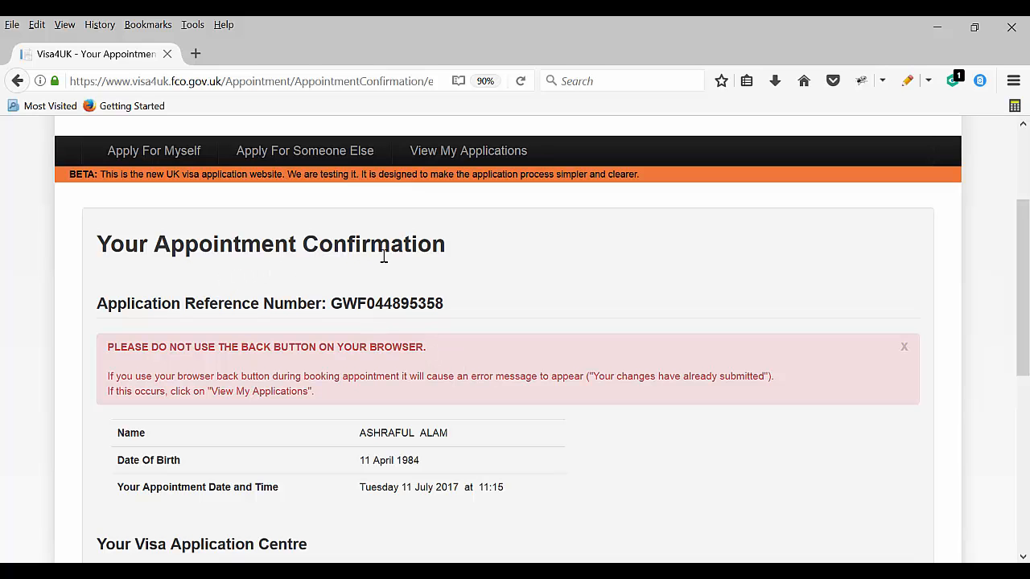
# Proceed past the appointment confirmation and log off the Visa4UK account
pyautogui.scroll(-5, 322, 410)
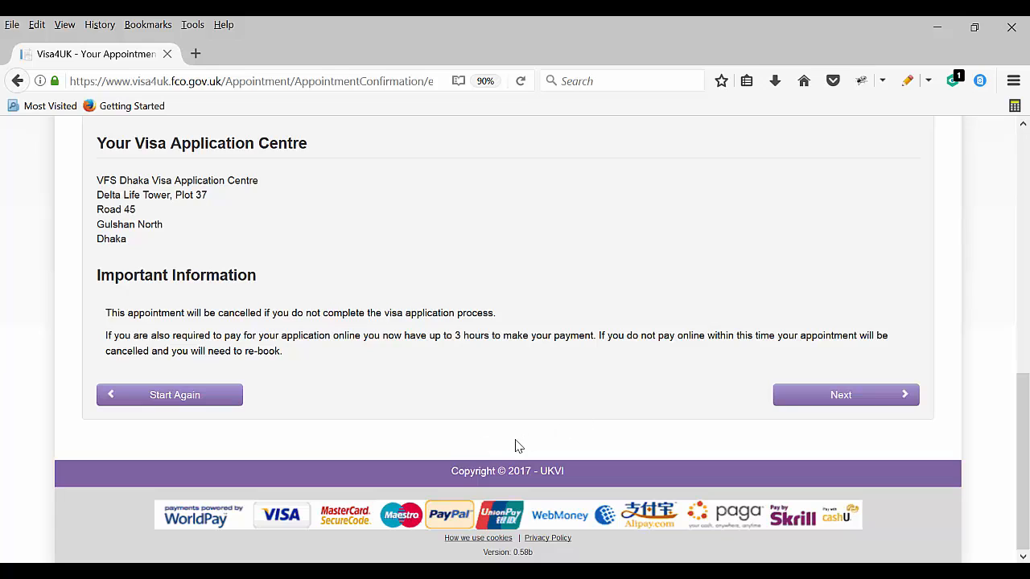
pyautogui.click(844, 395)
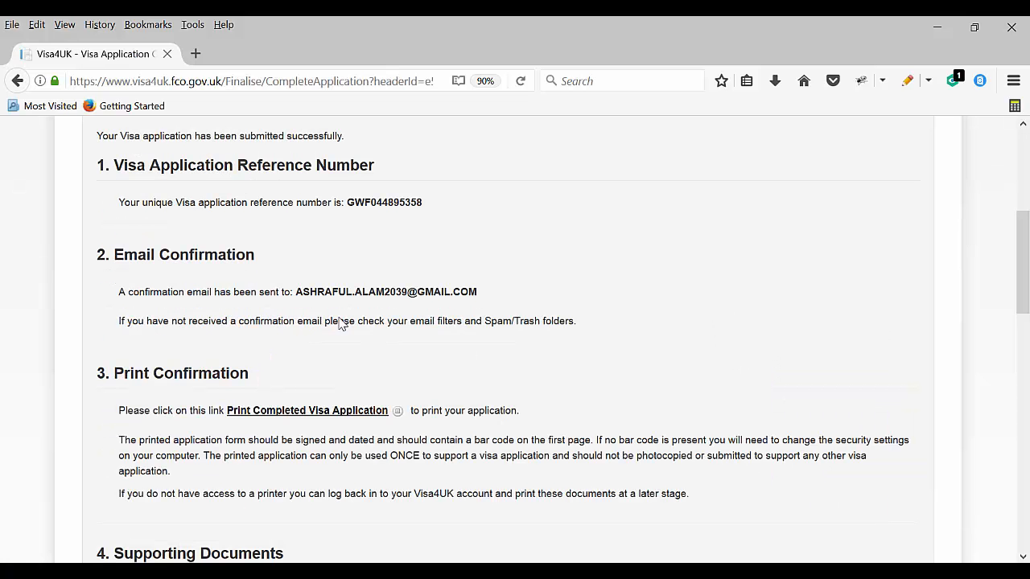
pyautogui.scroll(4, 455, 274)
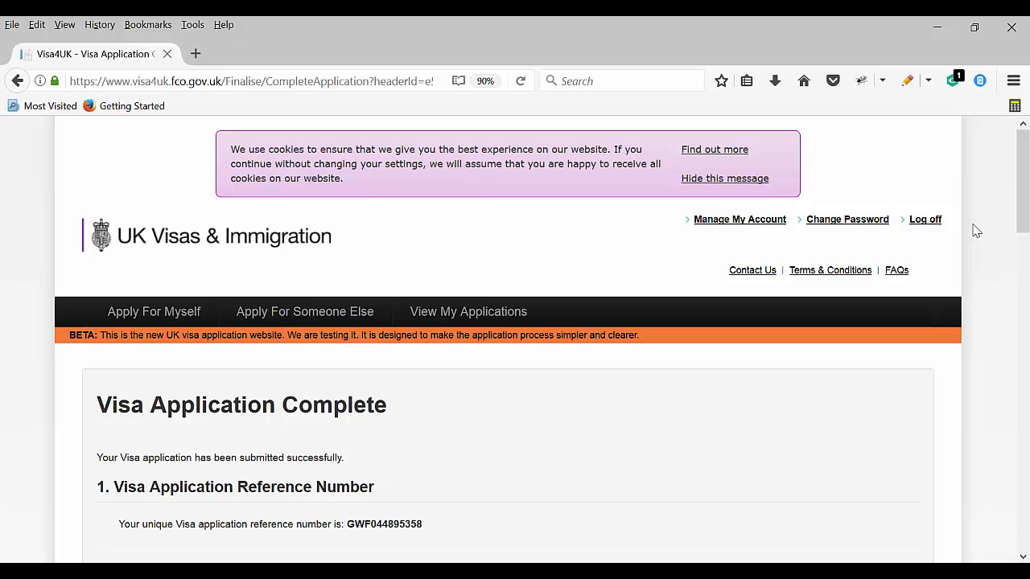
pyautogui.click(922, 220)
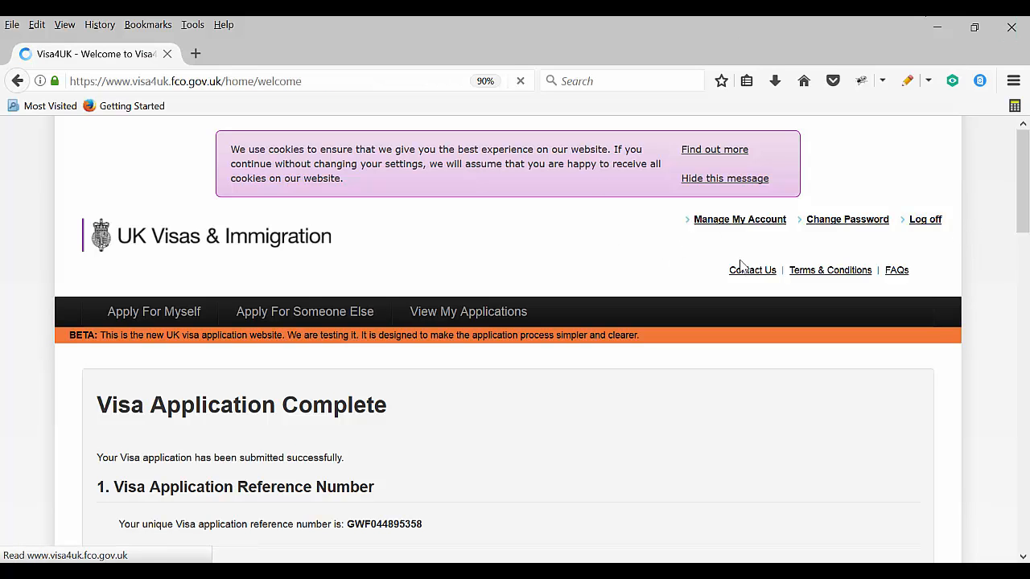
pyautogui.scroll(-5, 754, 305)
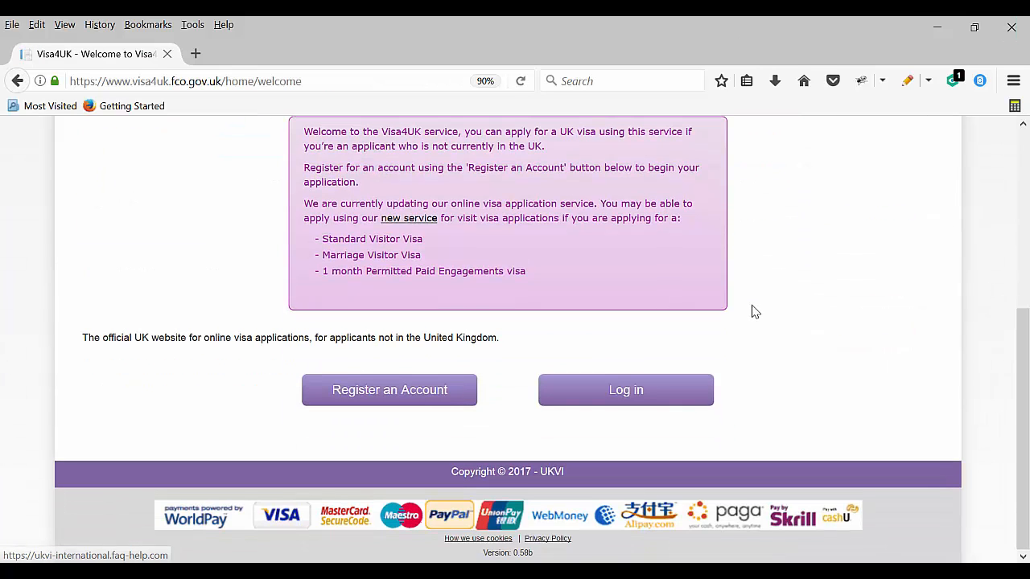
# Log back in and view details of the 11 July 2017, 11:15 Dhaka appointment
pyautogui.click(588, 398)
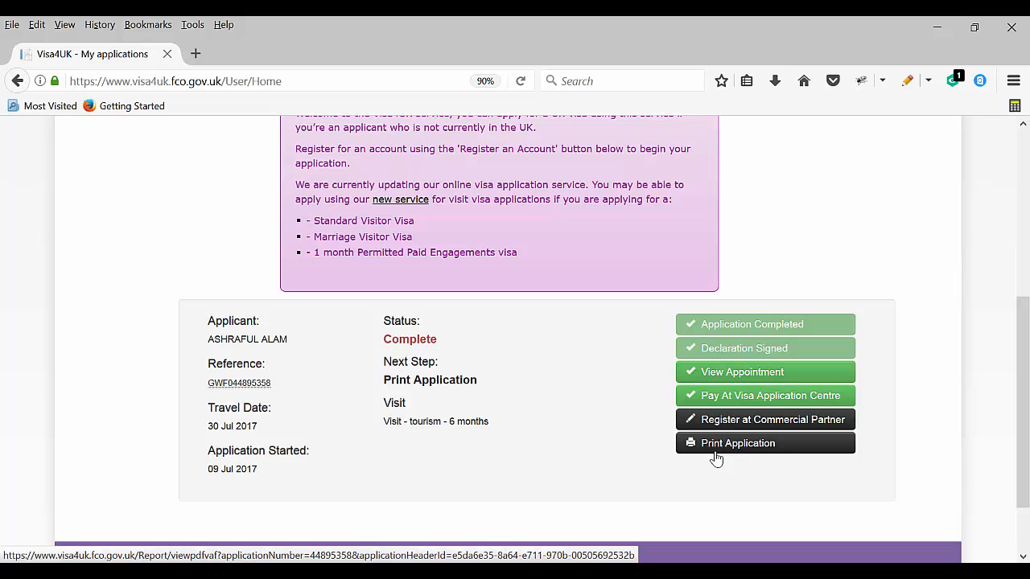
pyautogui.click(716, 374)
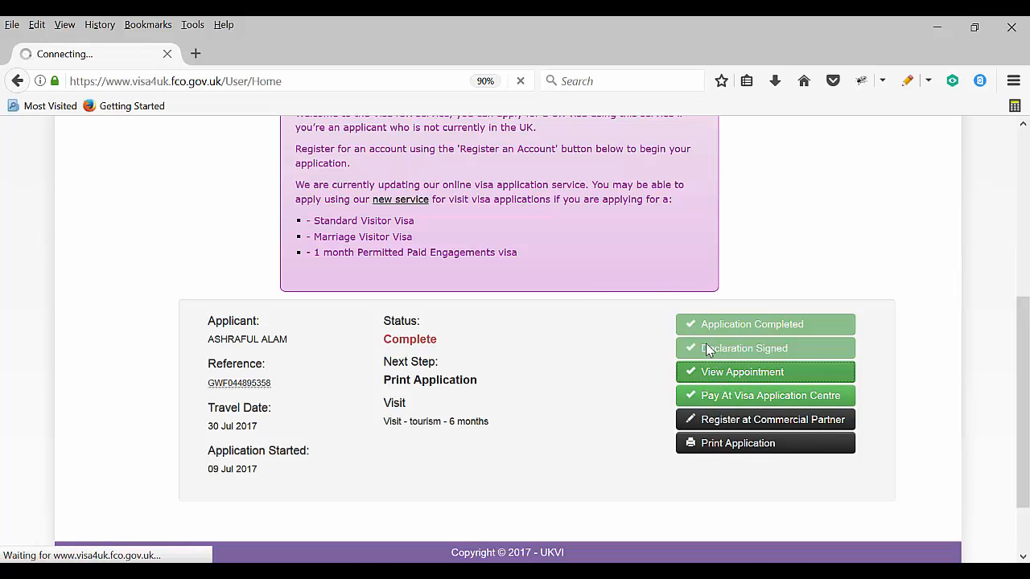
pyautogui.scroll(-5, 400, 416)
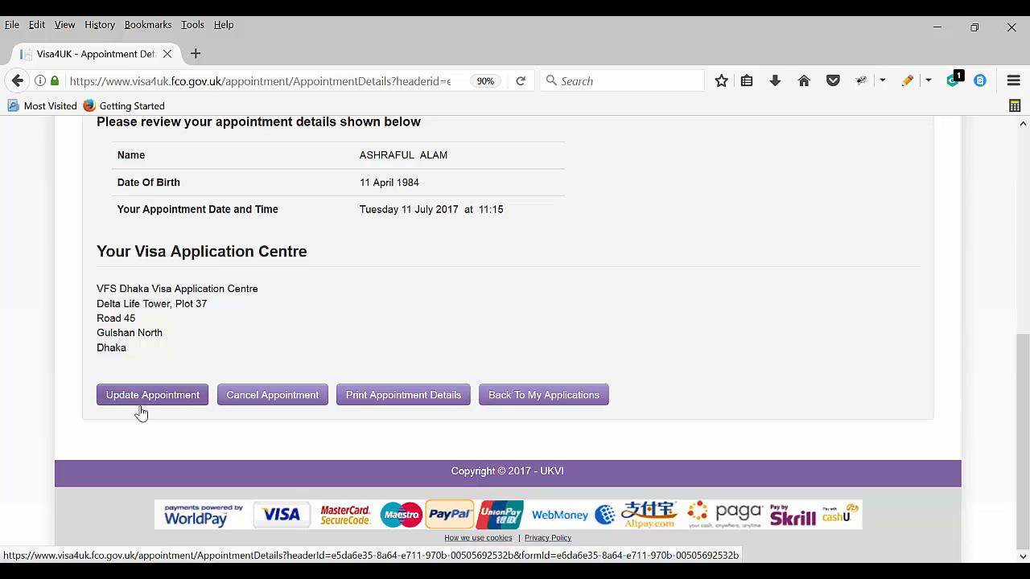
pyautogui.click(403, 395)
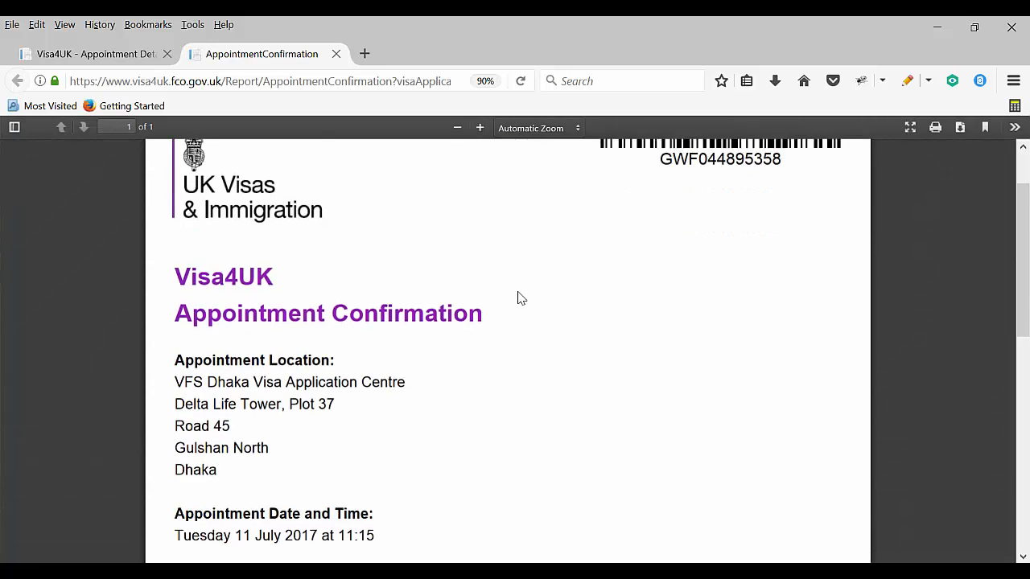
pyautogui.scroll(-5, 519, 301)
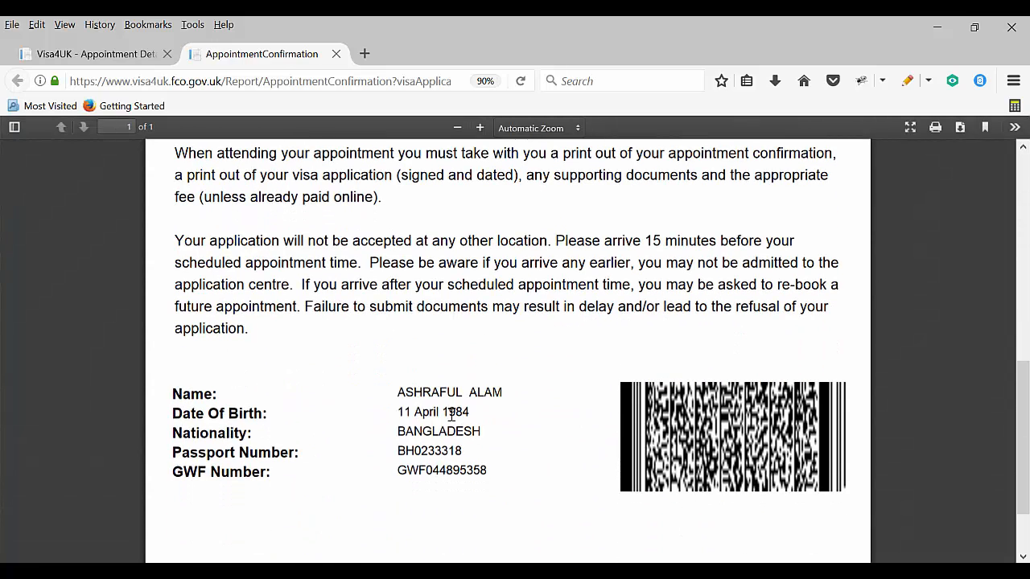
pyautogui.scroll(6, 401, 522)
pyautogui.scroll(-2, 273, 523)
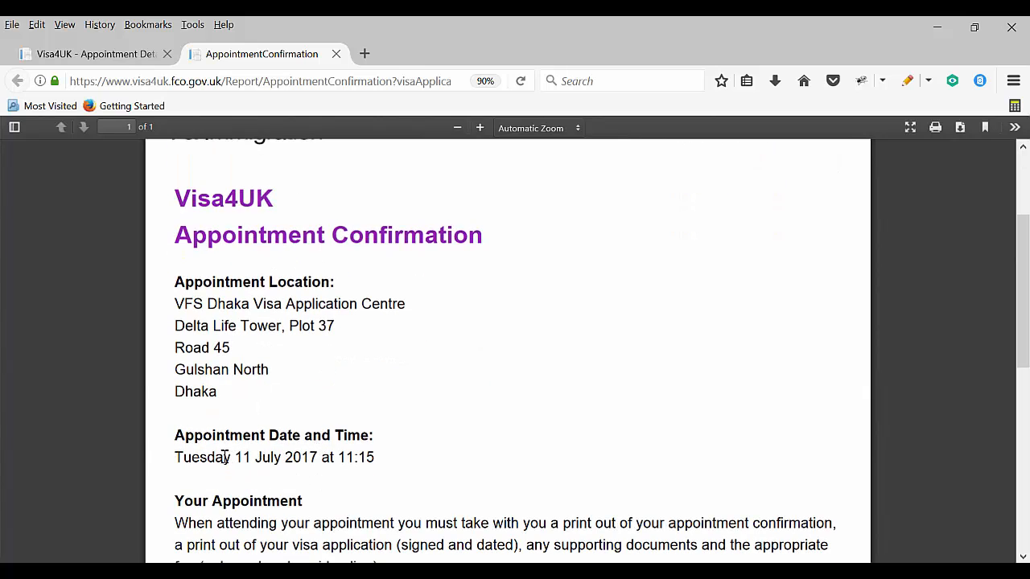
pyautogui.moveTo(241, 457); pyautogui.dragTo(366, 457)
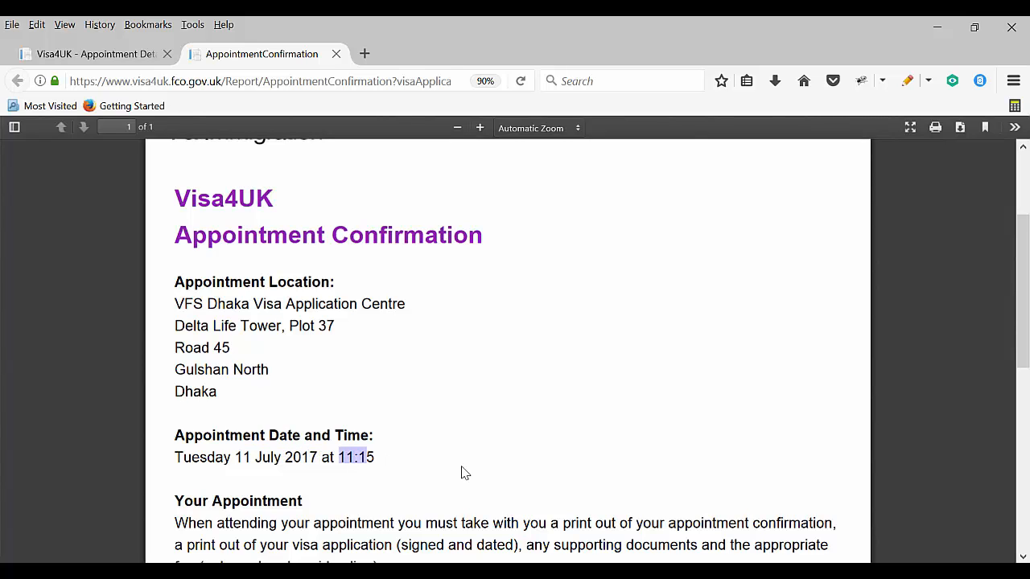
pyautogui.click(335, 54)
pyautogui.scroll(5, 261, 291)
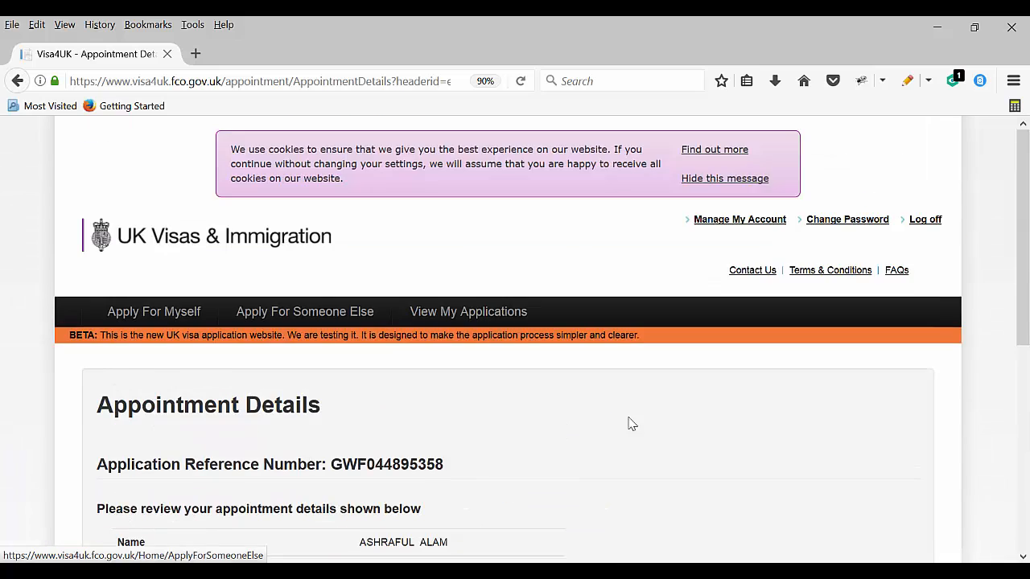